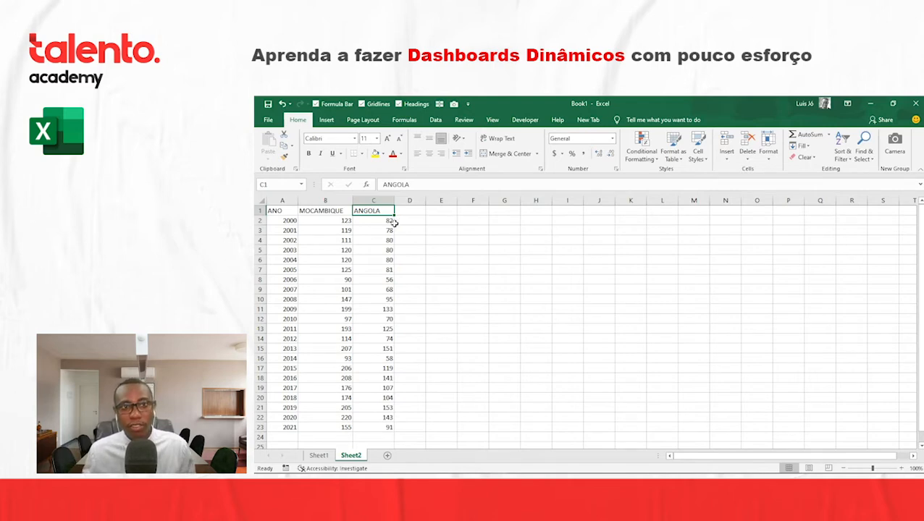
# - Review the yearly data table on Sheet2, with its ANO, MOCAMBIQUE and ANGOLA columns covering 2000 to 2021
pyautogui.click(343, 202)
pyautogui.click(367, 204)
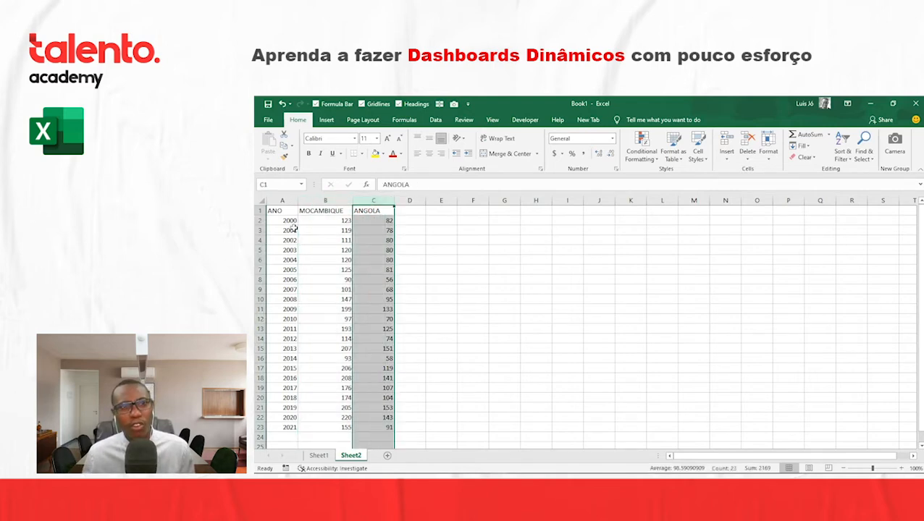
pyautogui.click(286, 221)
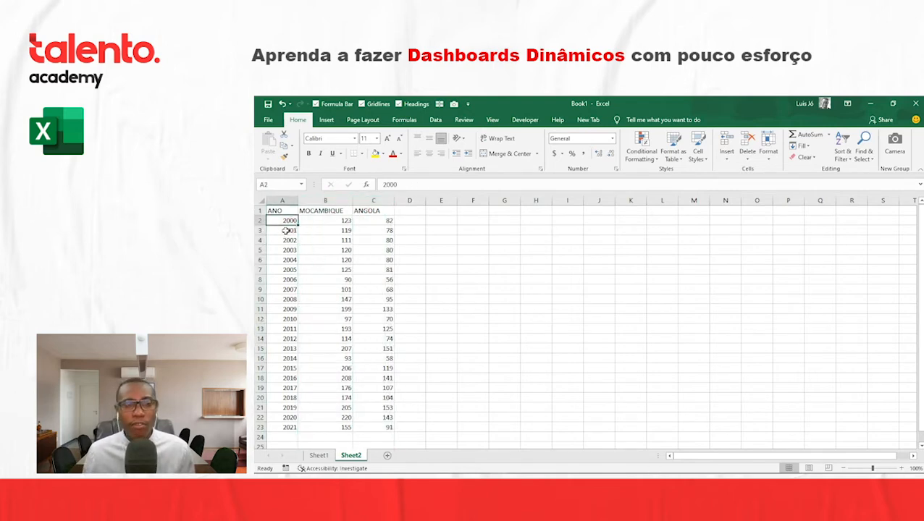
pyautogui.click(288, 230)
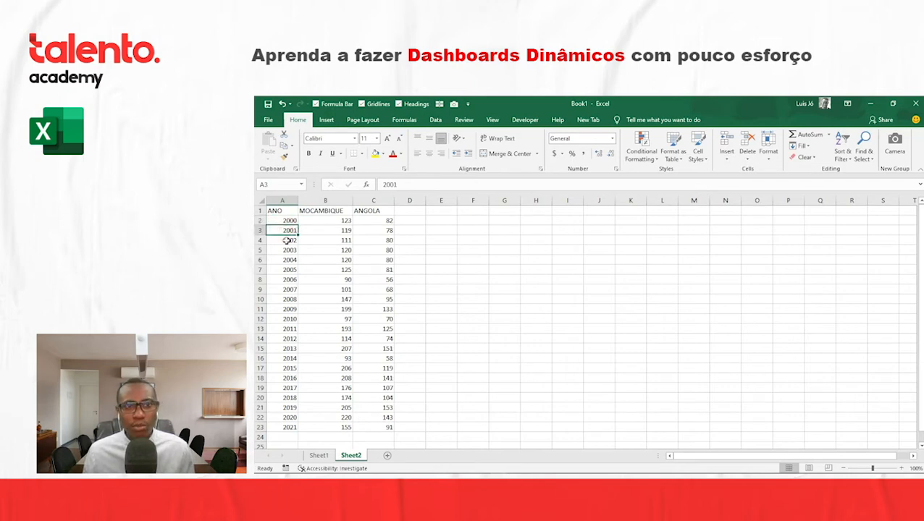
pyautogui.click(290, 427)
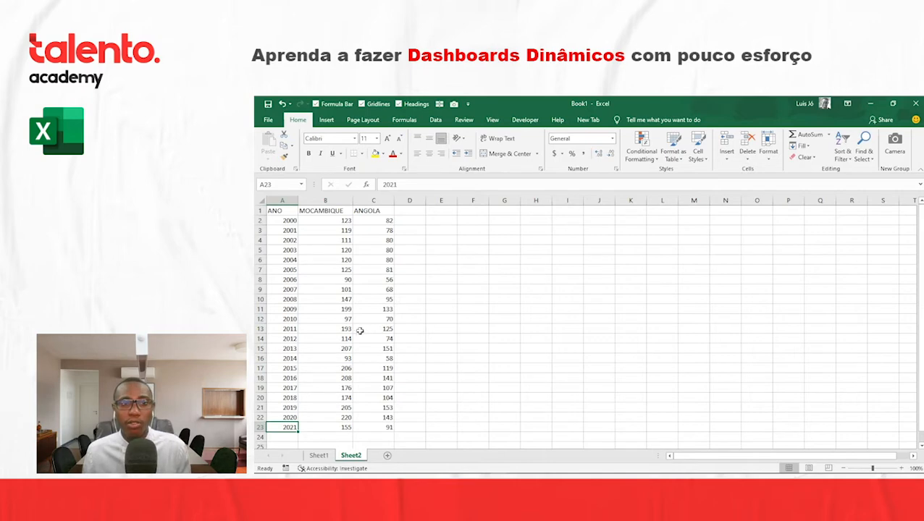
pyautogui.moveTo(290, 289); pyautogui.dragTo(290, 338)
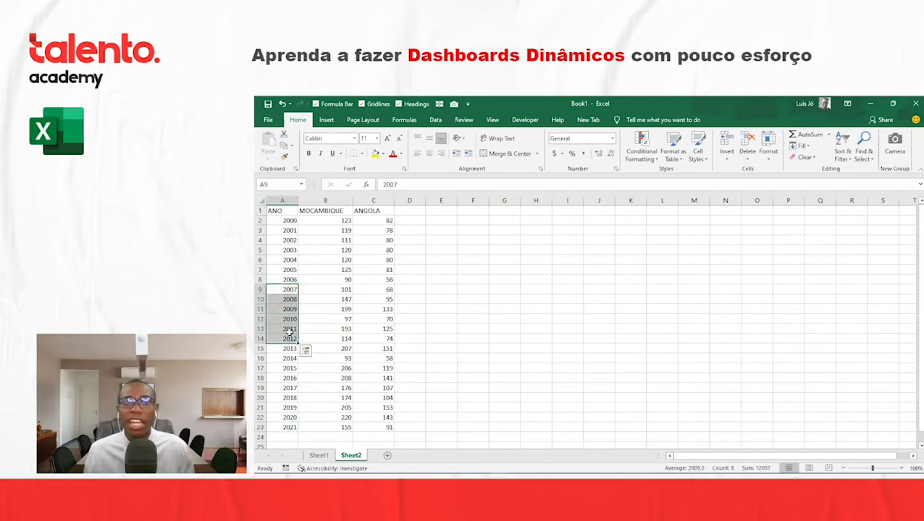
pyautogui.moveTo(290, 290); pyautogui.dragTo(290, 312)
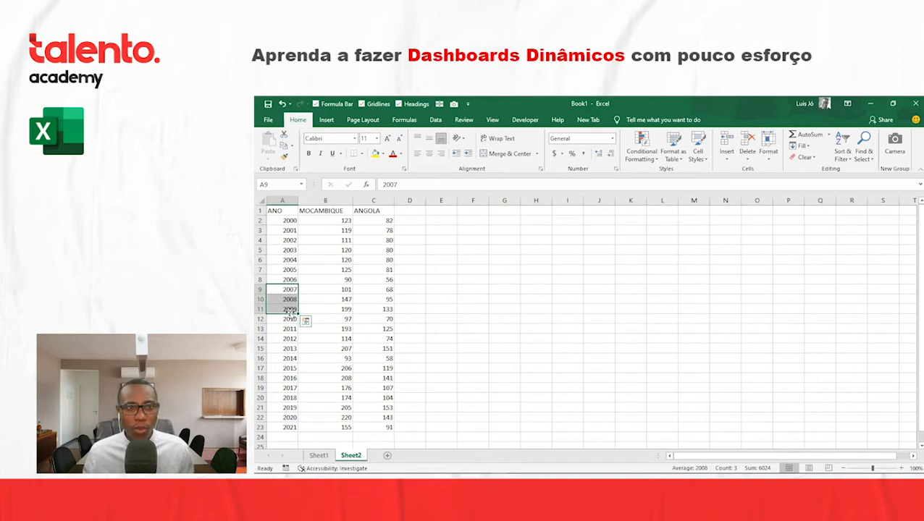
pyautogui.click(282, 211)
pyautogui.moveTo(282, 211); pyautogui.dragTo(357, 420)
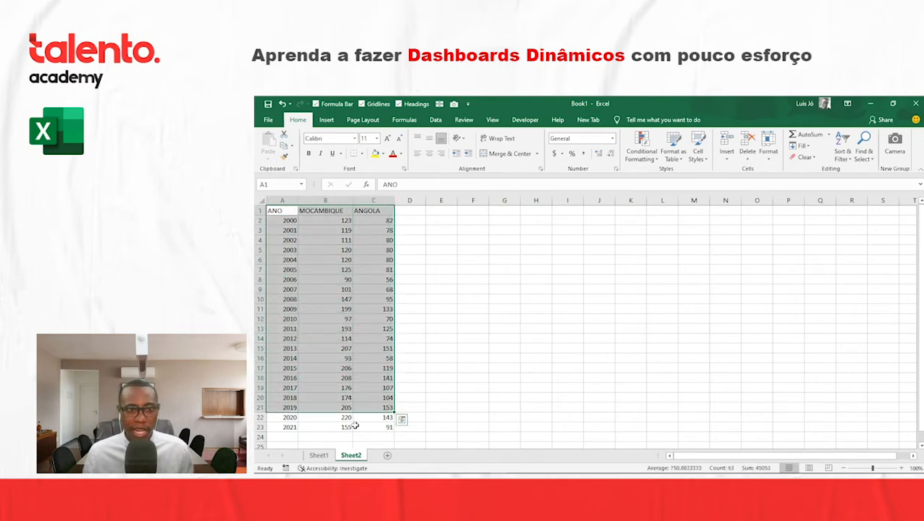
# - Go to Sheet1 and inspect the grouped shapes forming the Mozambique and Angola flags
pyautogui.click(320, 454)
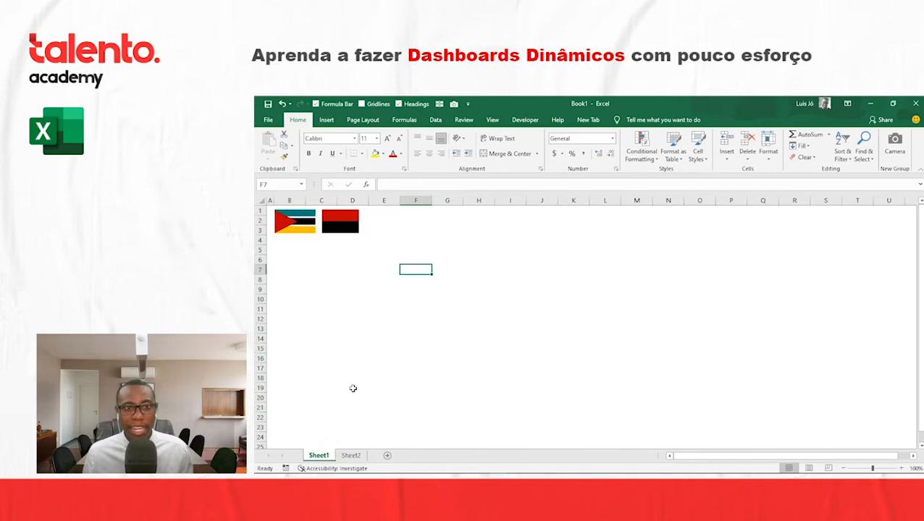
pyautogui.click(351, 455)
pyautogui.click(319, 455)
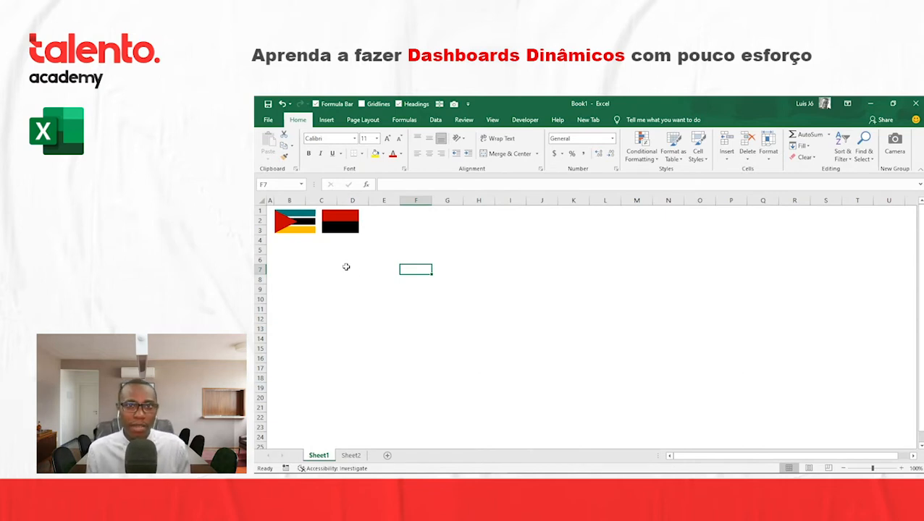
pyautogui.click(298, 227)
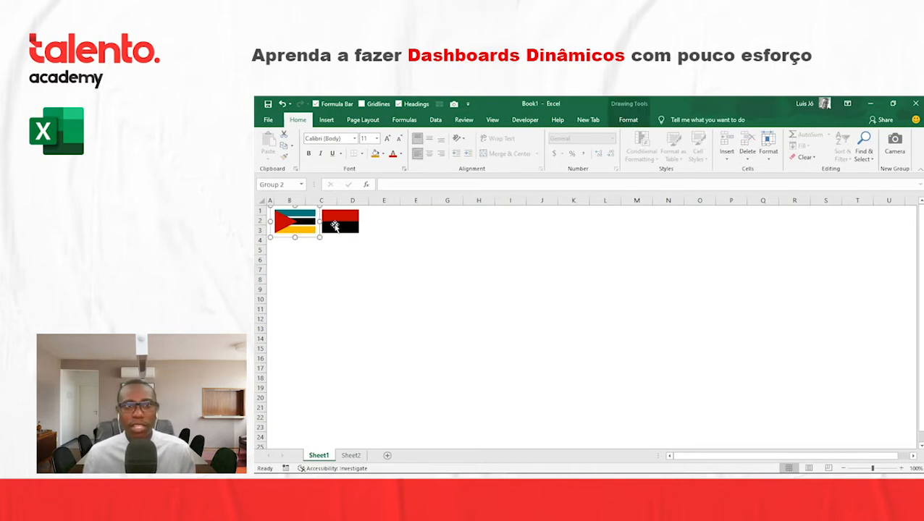
pyautogui.click(335, 227)
pyautogui.click(301, 229)
pyautogui.click(341, 228)
pyautogui.click(301, 227)
pyautogui.click(340, 223)
pyautogui.click(387, 262)
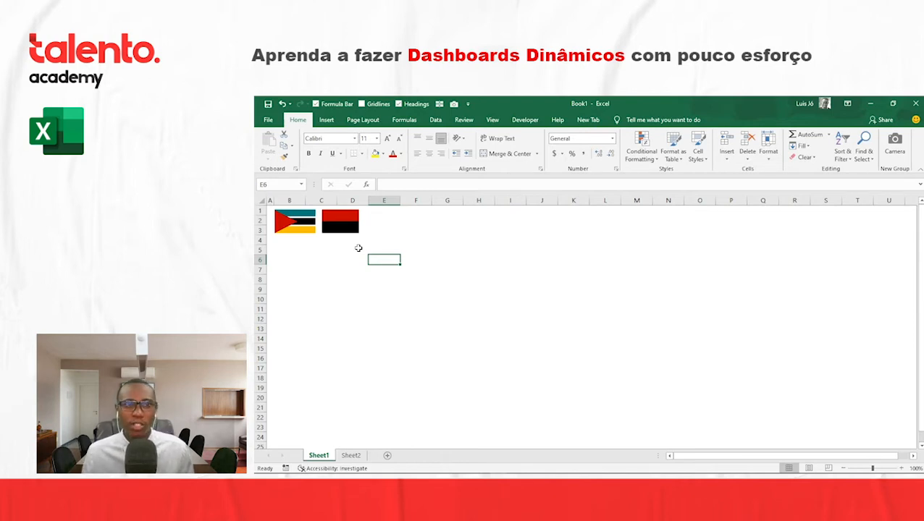
pyautogui.click(304, 226)
pyautogui.click(398, 263)
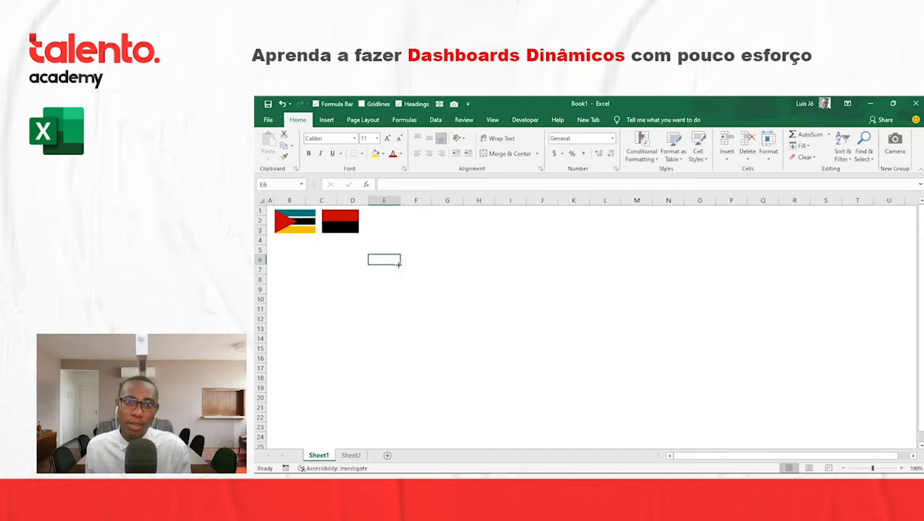
pyautogui.click(352, 230)
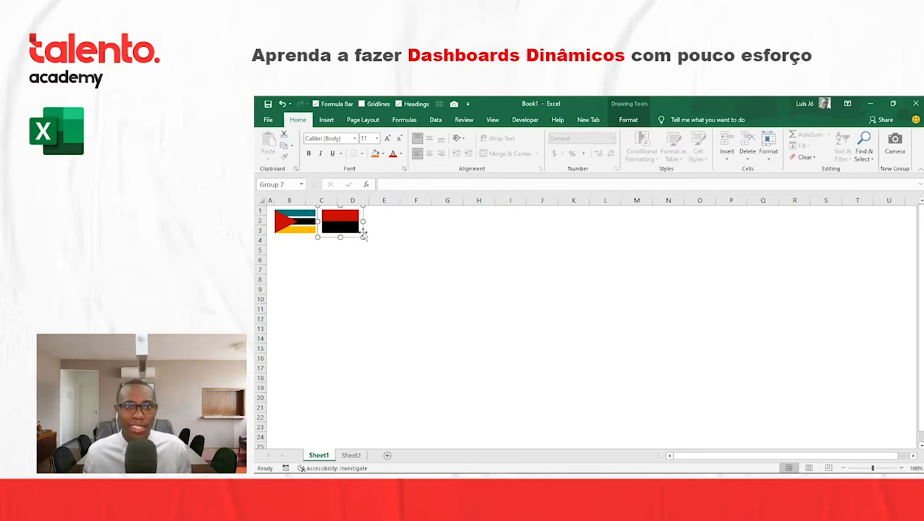
pyautogui.click(391, 232)
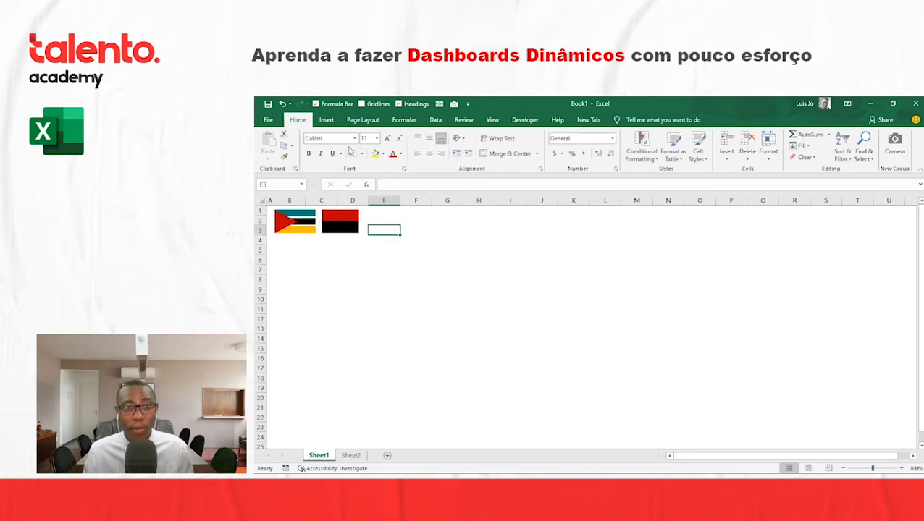
pyautogui.click(327, 119)
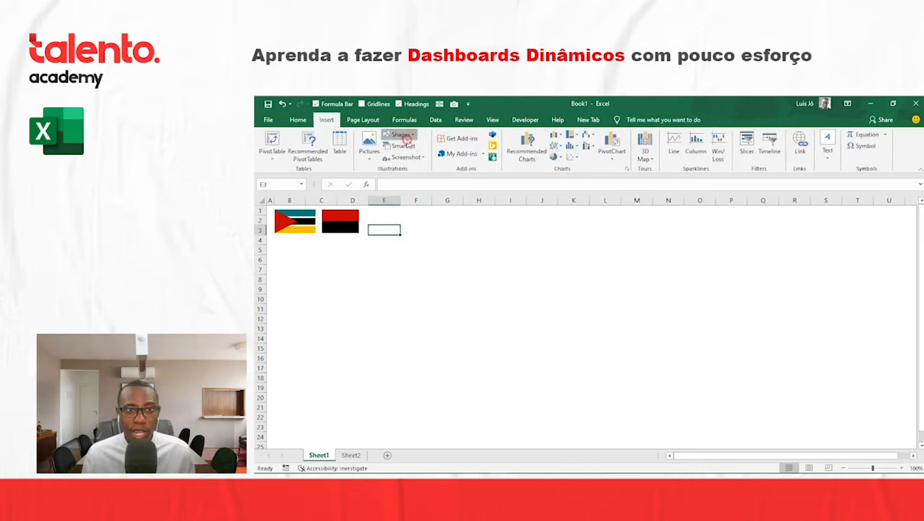
pyautogui.click(400, 134)
pyautogui.click(425, 160)
pyautogui.moveTo(416, 215)
pyautogui.mouseDown()
pyautogui.moveTo(476, 228)
pyautogui.moveTo(437, 239)
pyautogui.mouseUp()
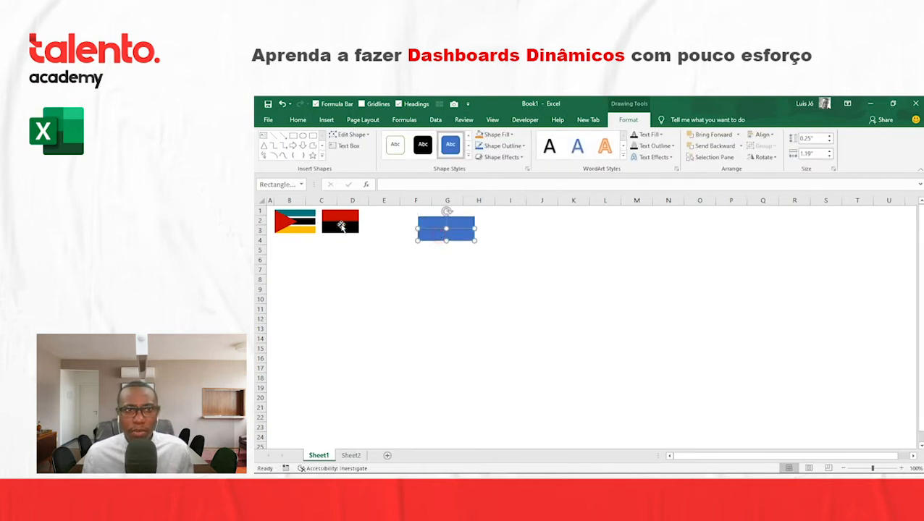
pyautogui.keyDown('ctrl'); pyautogui.click(457, 223); pyautogui.keyUp('ctrl')
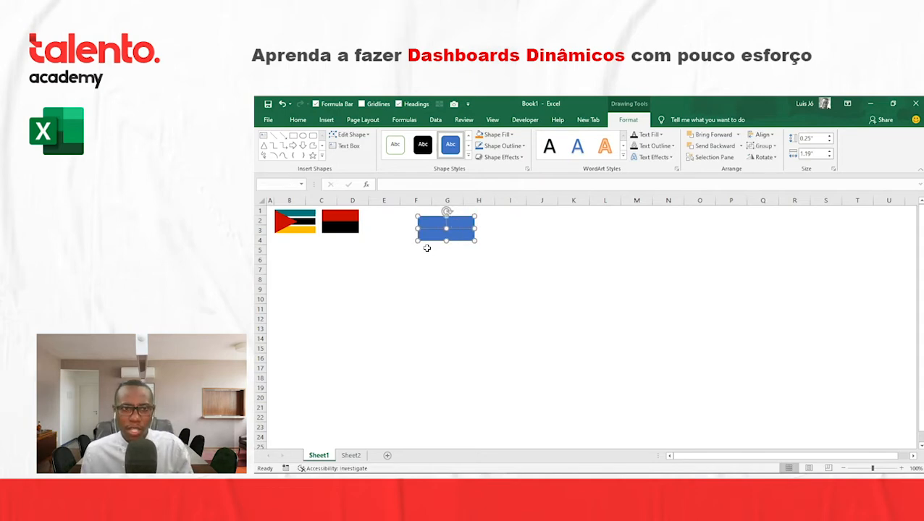
pyautogui.press('Delete')
pyautogui.click(415, 244)
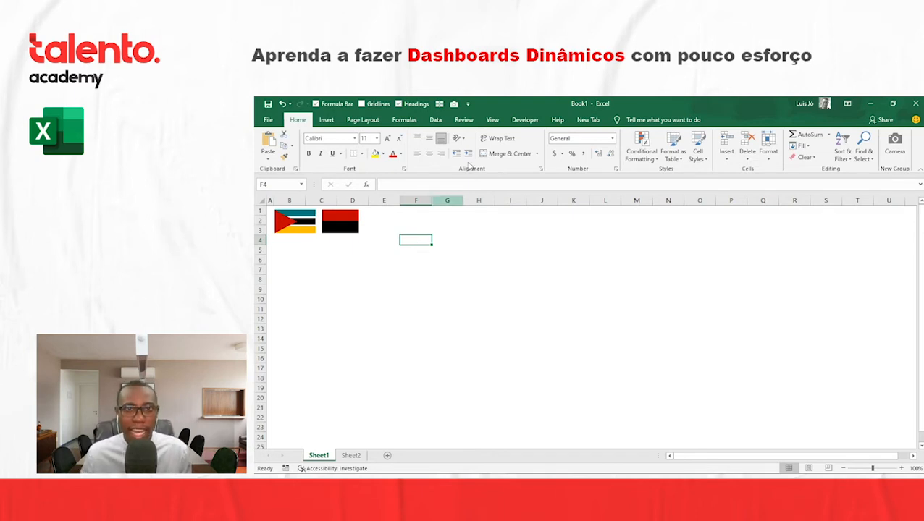
pyautogui.click(522, 119)
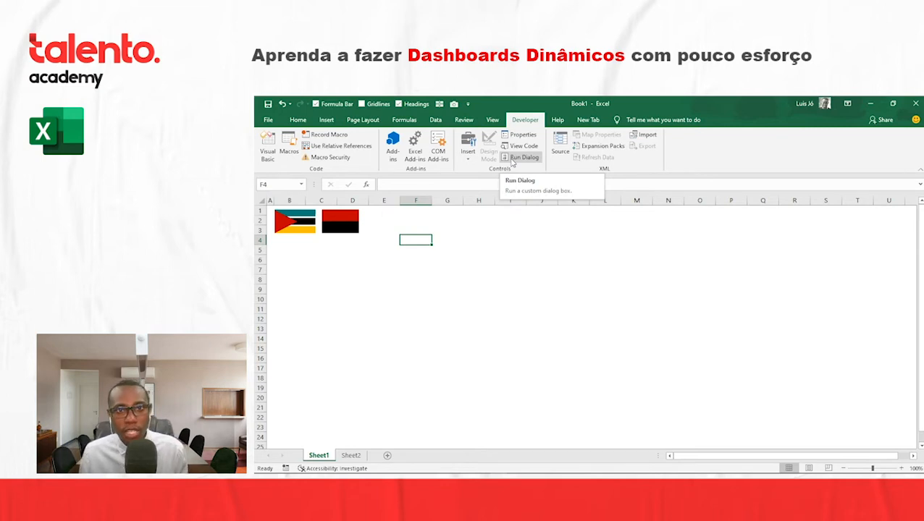
pyautogui.click(326, 120)
pyautogui.click(298, 120)
pyautogui.click(363, 120)
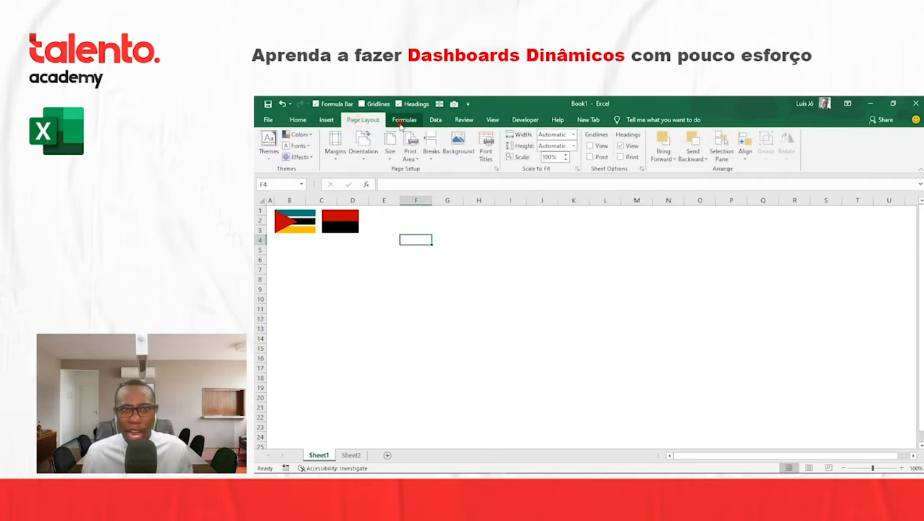
pyautogui.click(404, 120)
pyautogui.click(435, 120)
pyautogui.click(363, 120)
pyautogui.click(326, 120)
pyautogui.click(303, 121)
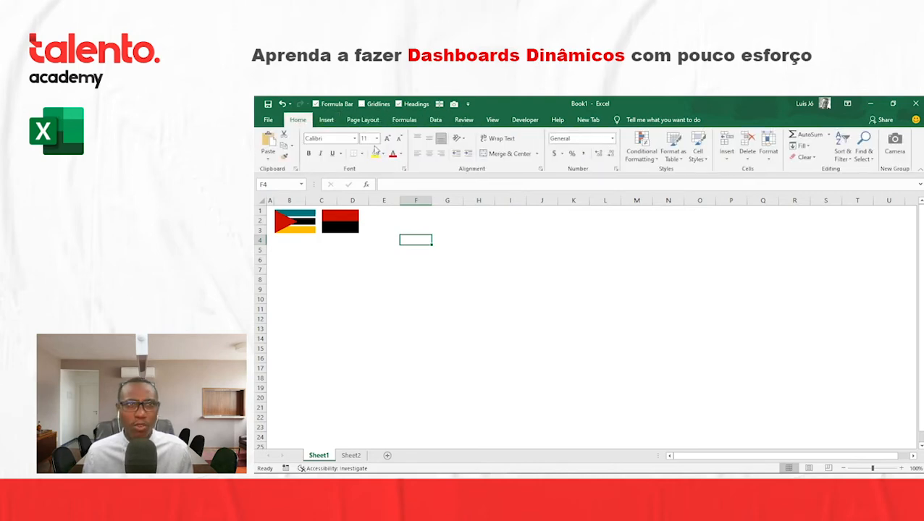
# - Make sure Developer is enabled among the main tabs in the ribbon customization options
pyautogui.rightClick(426, 169)
pyautogui.rightClick(630, 170)
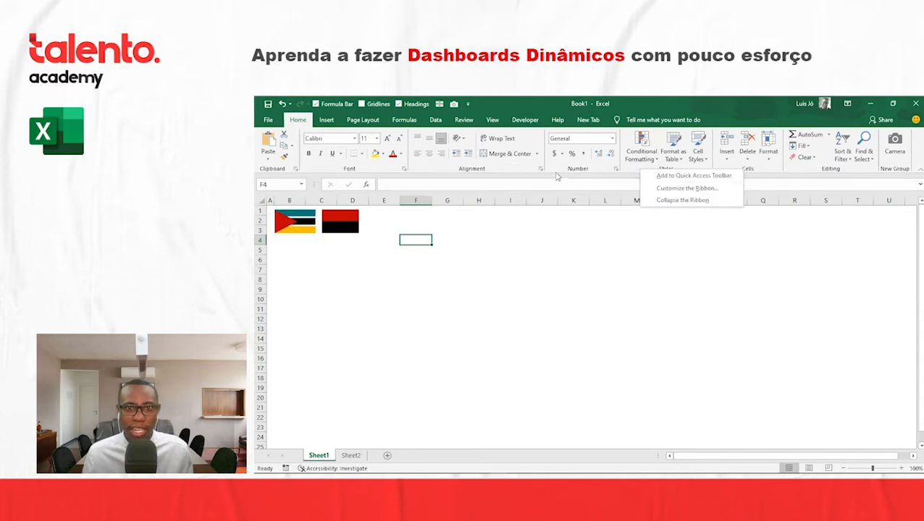
pyautogui.rightClick(556, 171)
pyautogui.rightClick(436, 169)
pyautogui.click(463, 187)
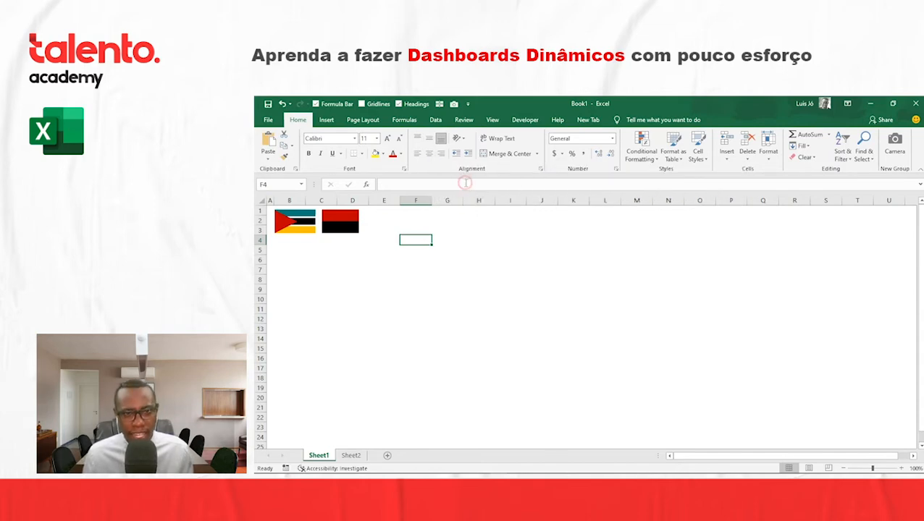
pyautogui.click(655, 339)
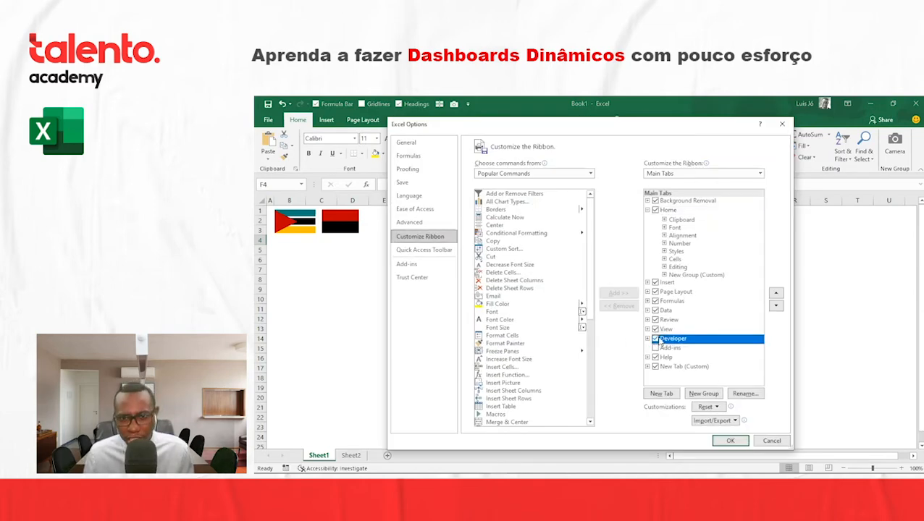
pyautogui.click(655, 339)
pyautogui.click(729, 440)
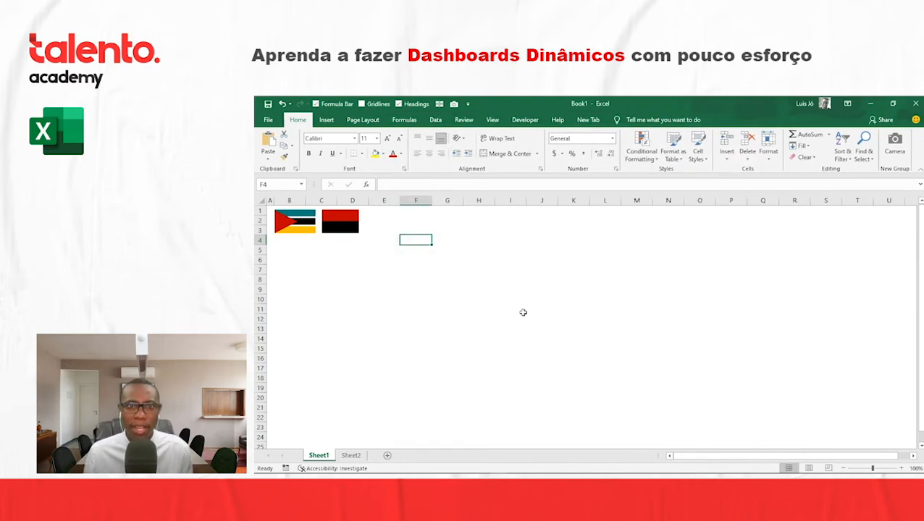
# - Insert a form-control option button below the Mozambique flag and remove its caption text
pyautogui.click(526, 120)
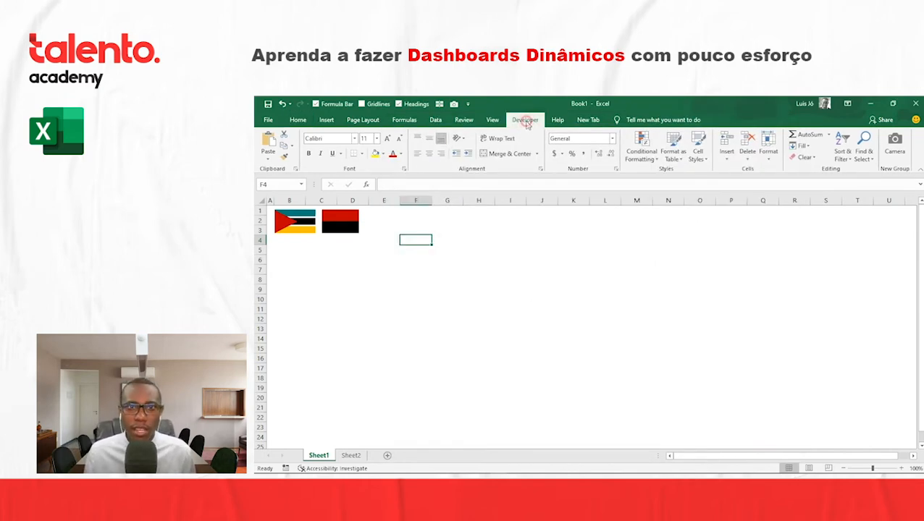
pyautogui.click(468, 155)
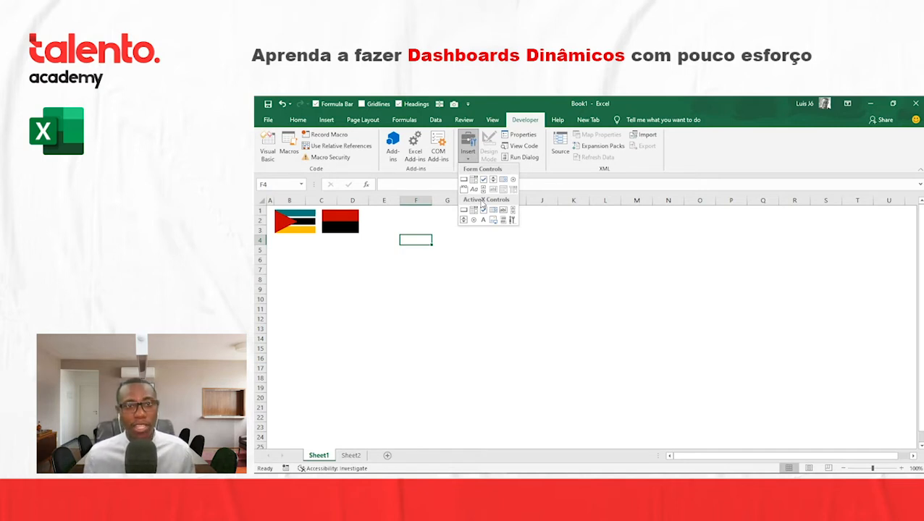
pyautogui.click(512, 181)
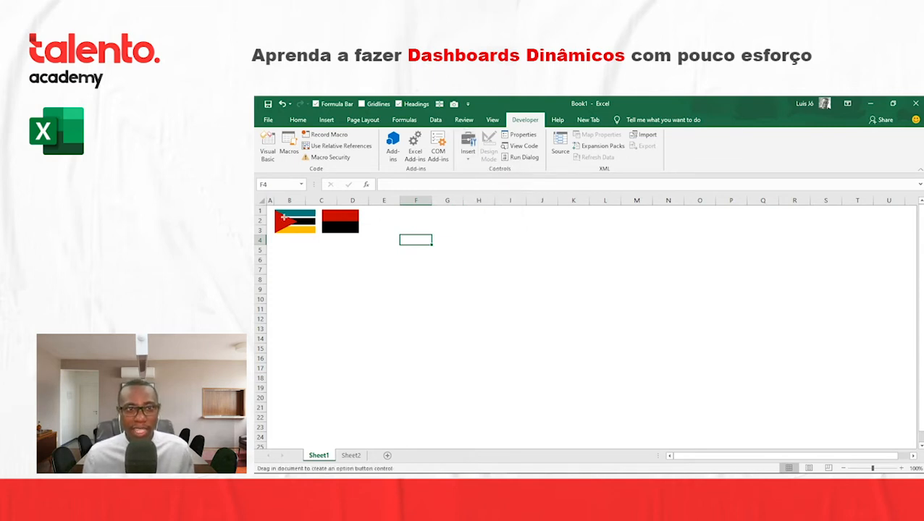
pyautogui.moveTo(275, 210)
pyautogui.mouseDown()
pyautogui.moveTo(317, 234)
pyautogui.moveTo(307, 264)
pyautogui.moveTo(300, 254)
pyautogui.mouseUp()
pyautogui.click(288, 249)
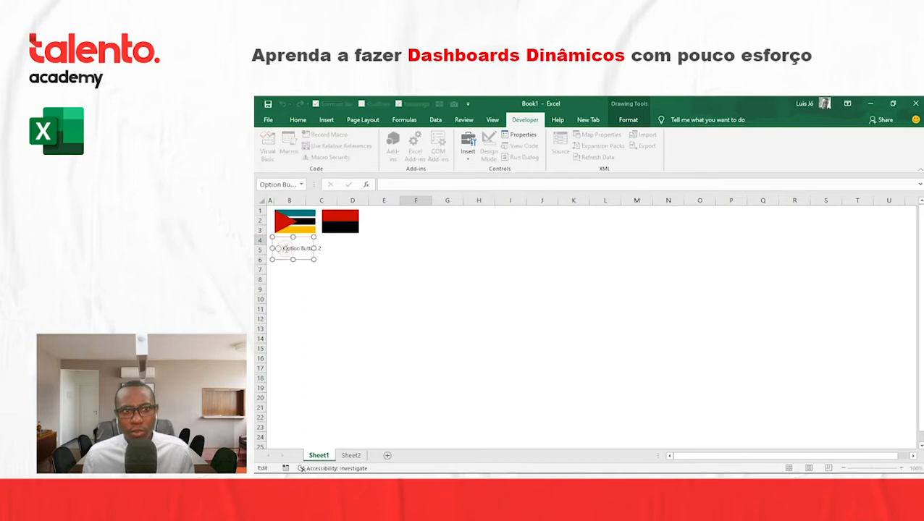
pyautogui.click(375, 249)
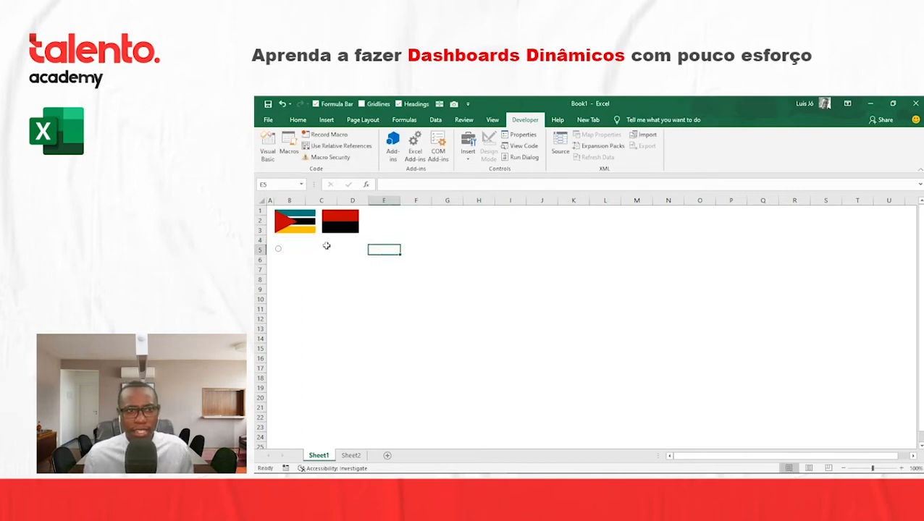
# - Add a second form-control option button below the Angola flag and clear its caption text
pyautogui.click(468, 149)
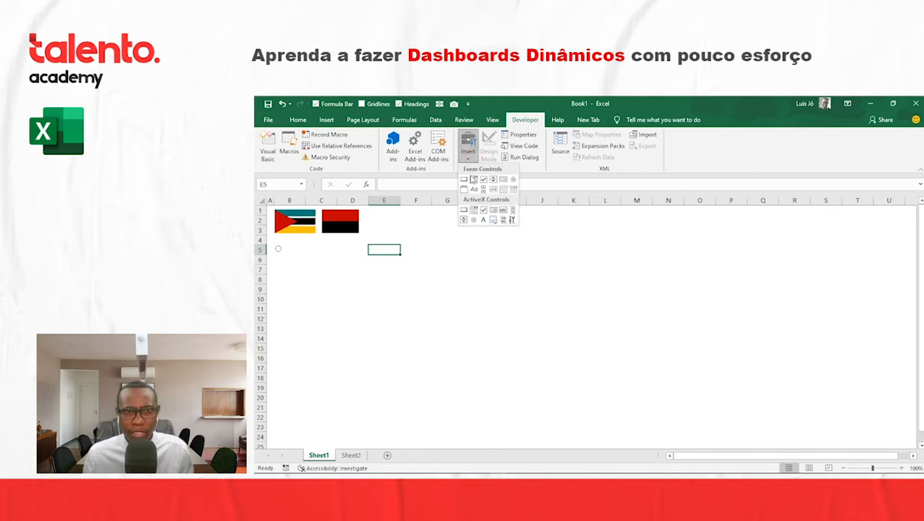
pyautogui.click(512, 180)
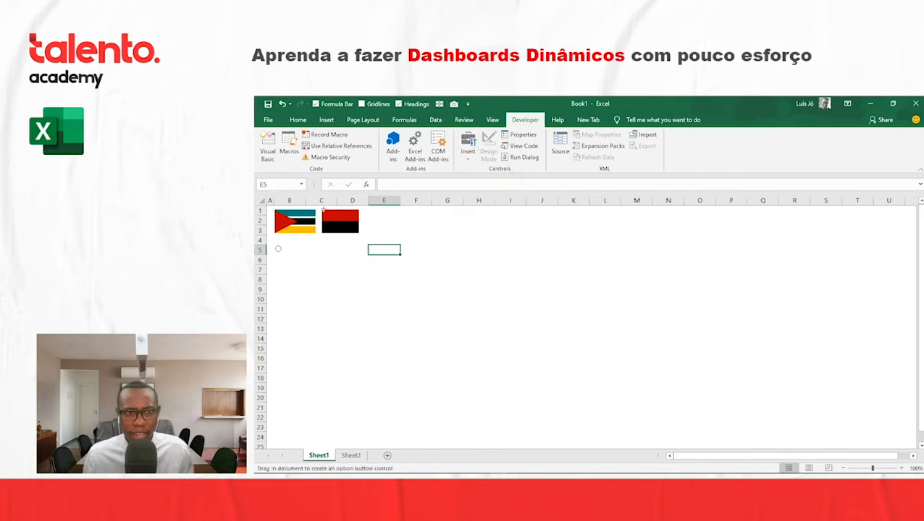
pyautogui.moveTo(321, 209)
pyautogui.mouseDown()
pyautogui.moveTo(359, 235)
pyautogui.moveTo(343, 242)
pyautogui.mouseUp()
pyautogui.click(336, 254)
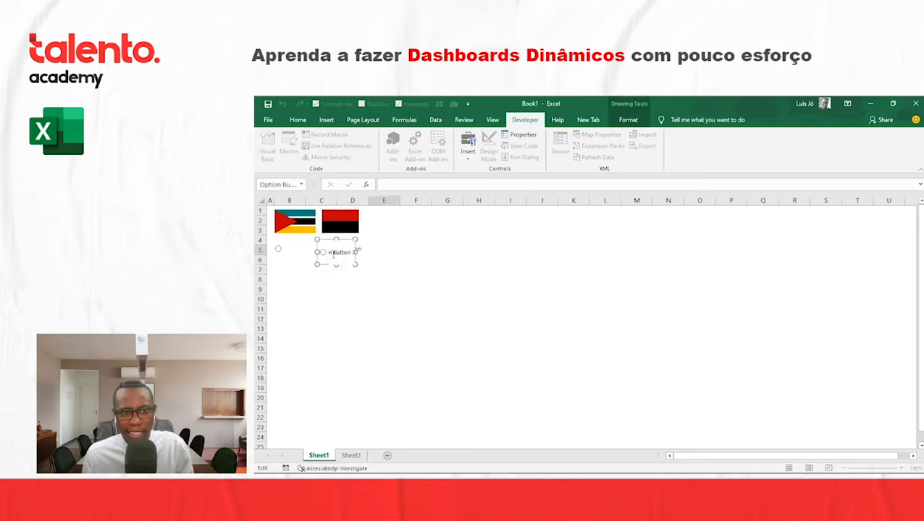
pyautogui.press('BackSpace')
pyautogui.press('BackSpace')
pyautogui.press('BackSpace')
pyautogui.press('BackSpace')
pyautogui.press('BackSpace')
pyautogui.press('BackSpace')
pyautogui.click(380, 244)
# - Finish clearing the caption of the option button below the Angola flag and align it level with the Mozambique option button
pyautogui.rightClick(348, 252)
pyautogui.click(335, 248)
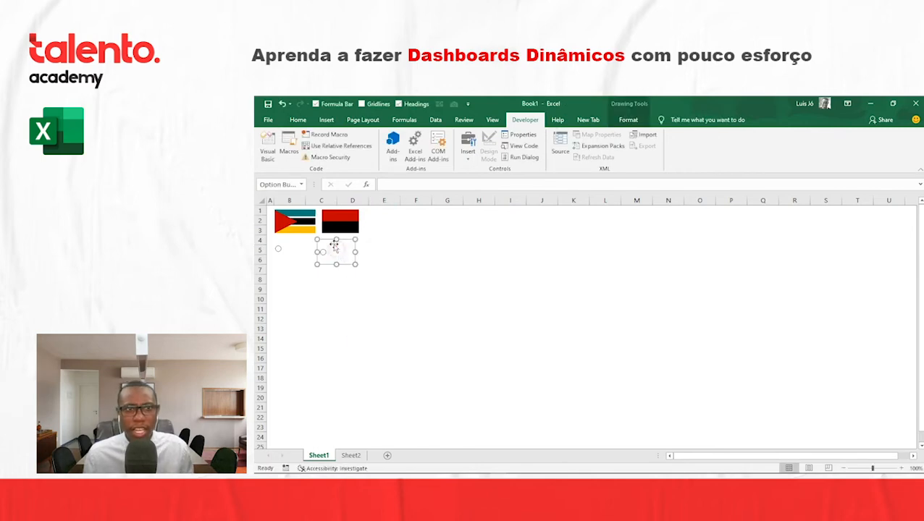
pyautogui.moveTo(329, 241); pyautogui.dragTo(287, 251)
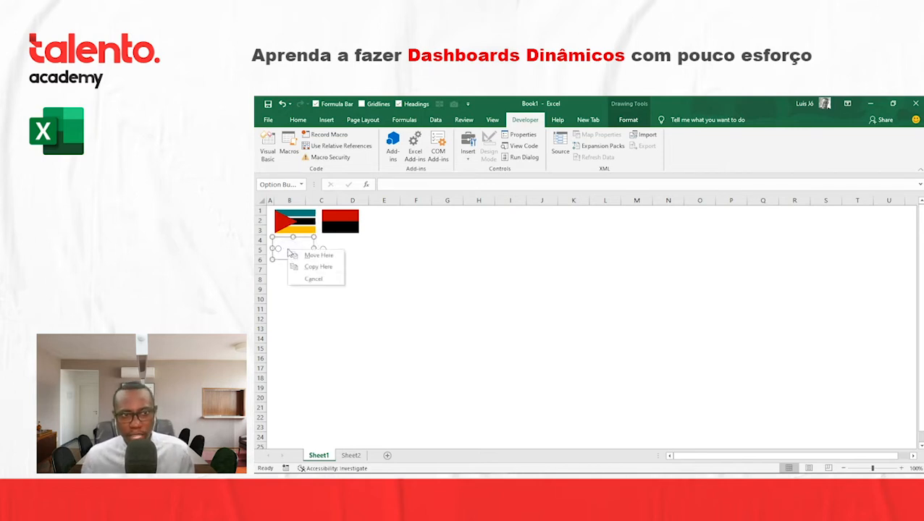
pyautogui.click(291, 255)
pyautogui.rightClick(288, 244)
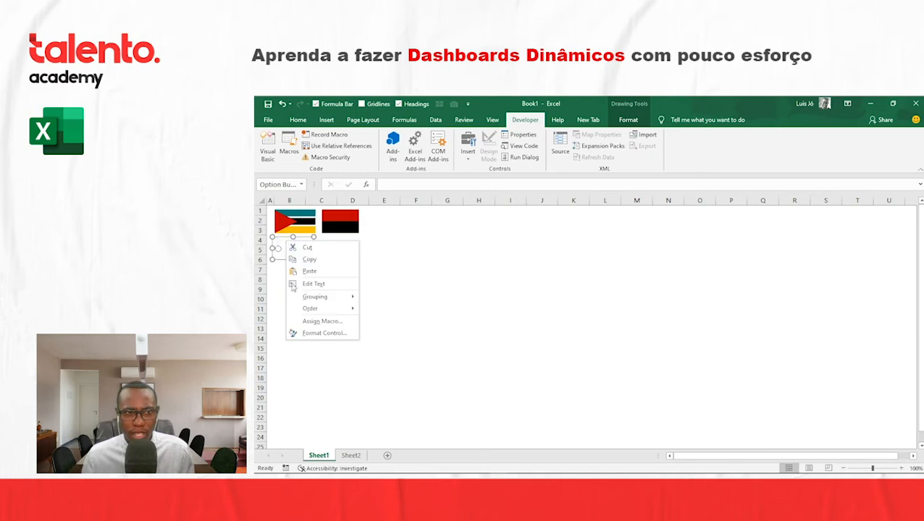
pyautogui.click(322, 333)
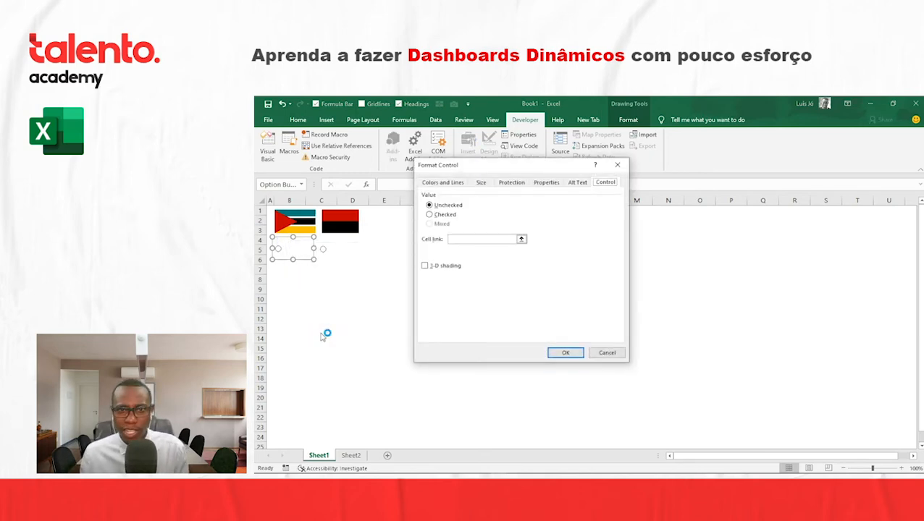
pyautogui.click(601, 354)
pyautogui.click(389, 292)
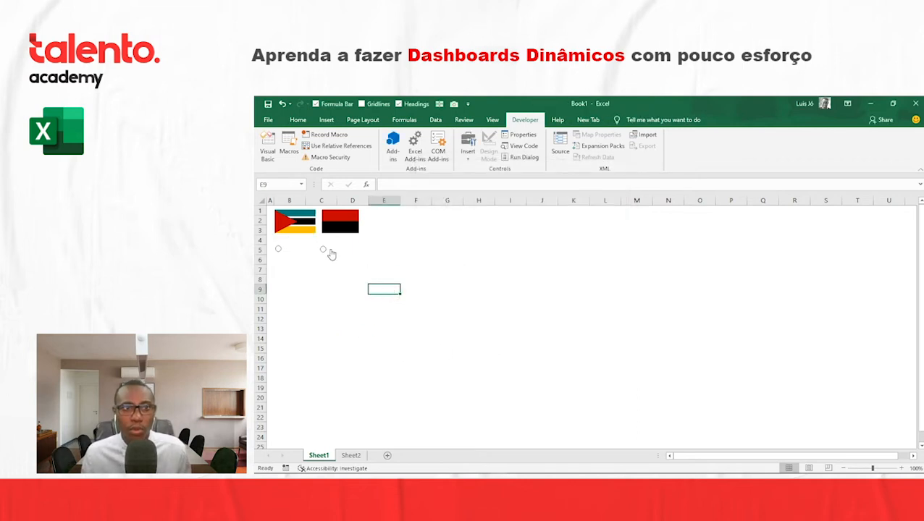
# - Shift the Mozambique flag slightly so it sits above its option button, and widen the Angola flag to match its size
pyautogui.click(293, 218)
pyautogui.moveTo(305, 217)
pyautogui.mouseDown()
pyautogui.moveTo(301, 241)
pyautogui.moveTo(296, 225)
pyautogui.mouseUp()
pyautogui.click(447, 269)
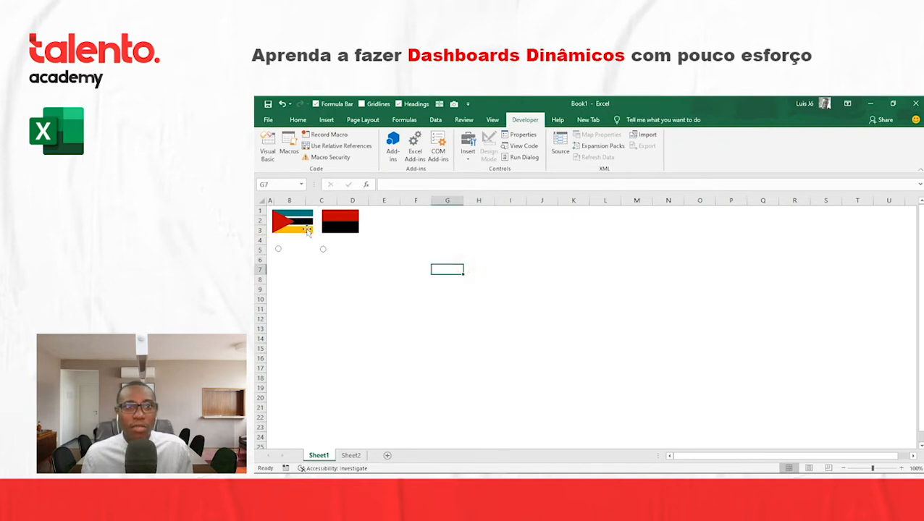
pyautogui.click(308, 230)
pyautogui.moveTo(308, 227); pyautogui.dragTo(309, 226)
pyautogui.click(340, 226)
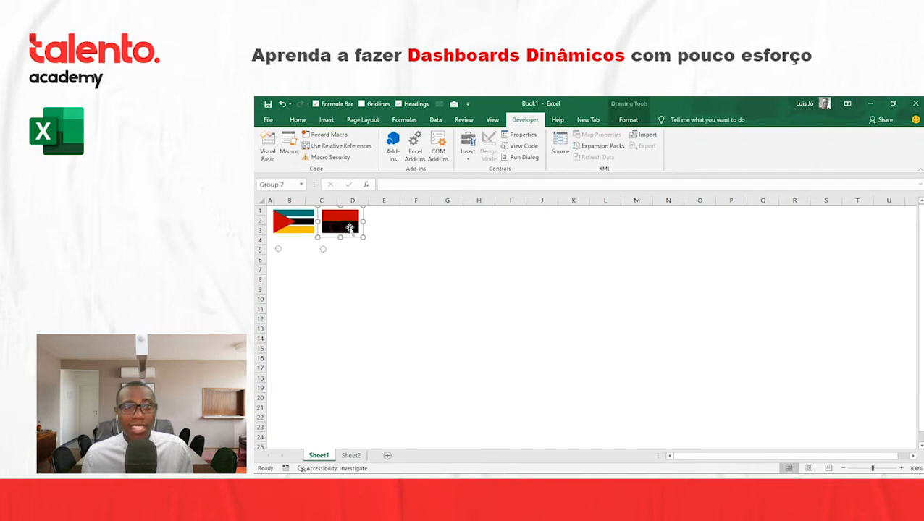
pyautogui.moveTo(364, 220); pyautogui.dragTo(348, 225)
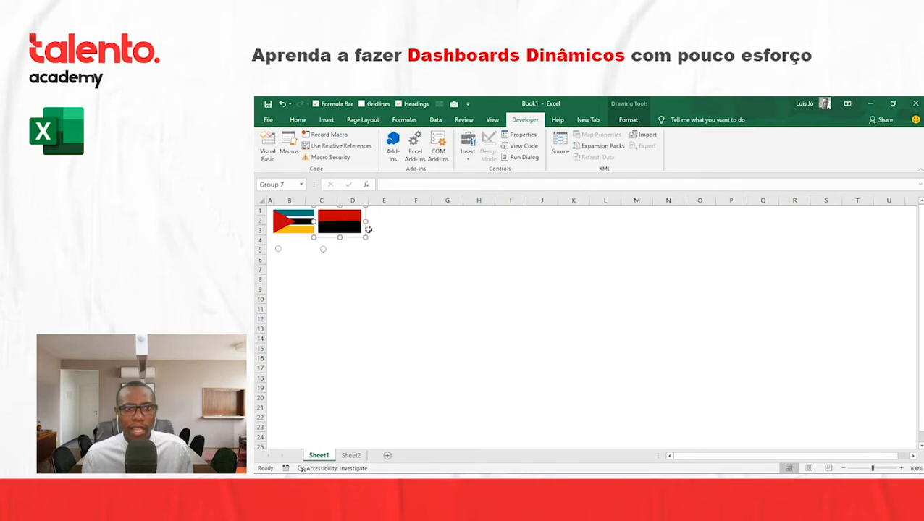
pyautogui.click(402, 230)
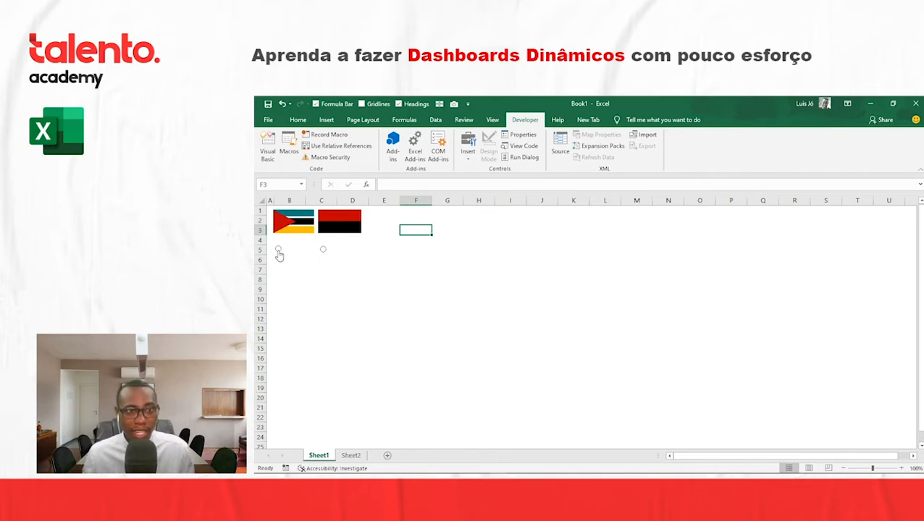
# - Link the Mozambique option button to cell G1 on Sheet2 through its format control settings
pyautogui.rightClick(279, 253)
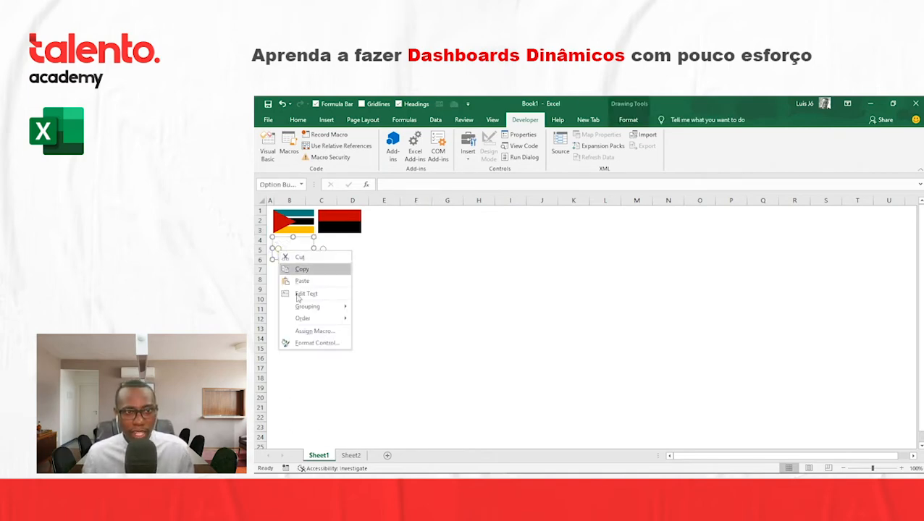
pyautogui.click(313, 344)
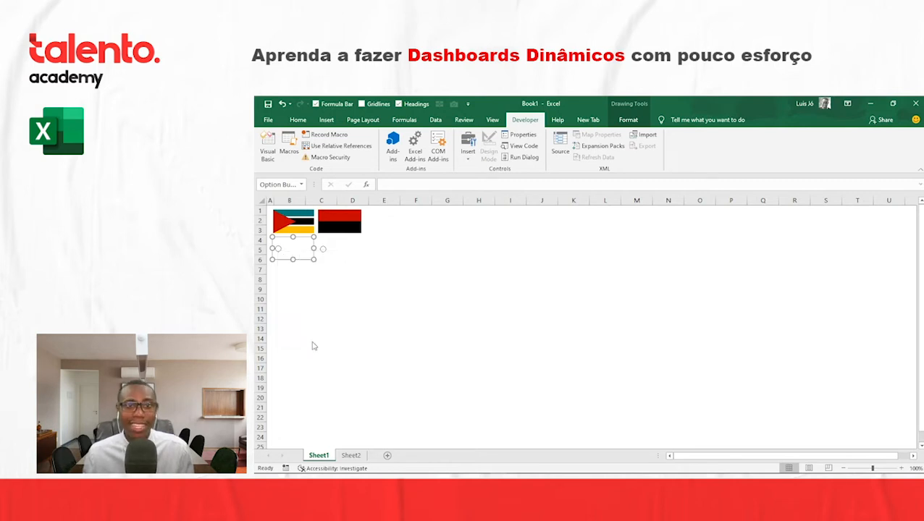
pyautogui.moveTo(539, 179); pyautogui.dragTo(537, 181)
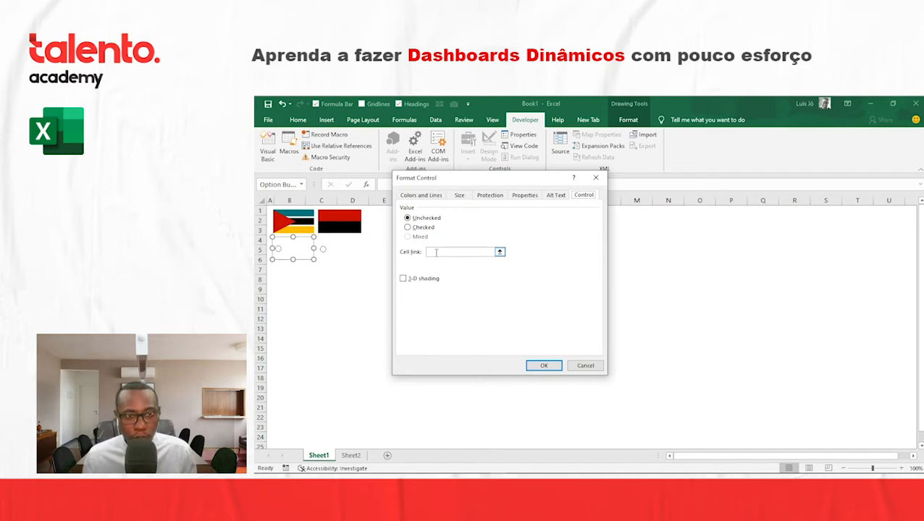
pyautogui.click(436, 252)
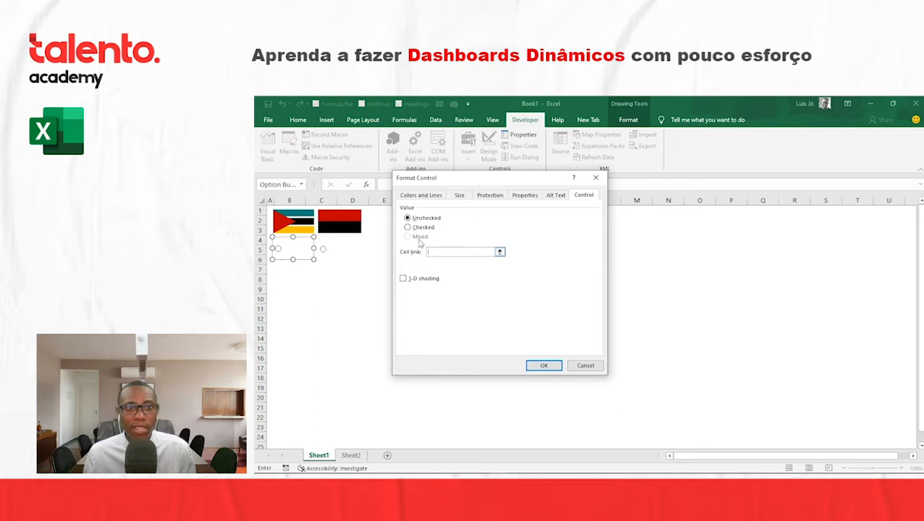
pyautogui.click(353, 456)
pyautogui.moveTo(467, 180); pyautogui.dragTo(663, 174)
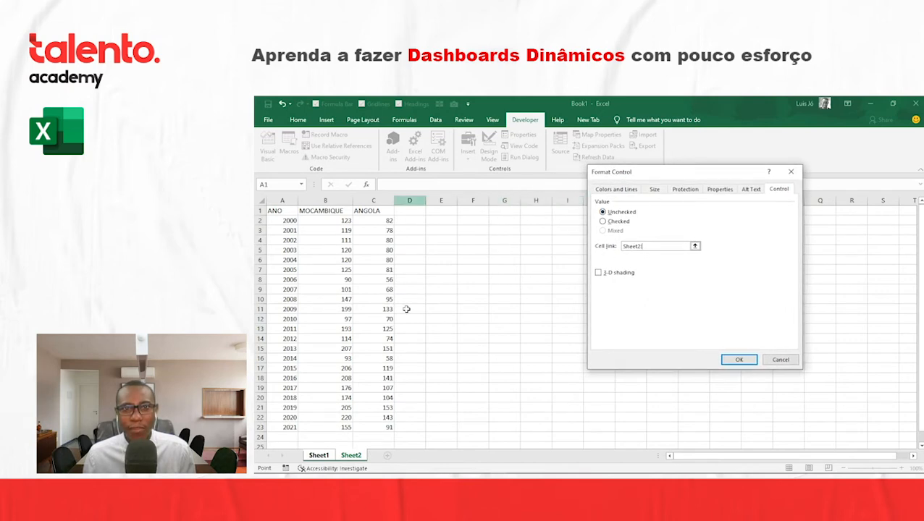
pyautogui.click(504, 210)
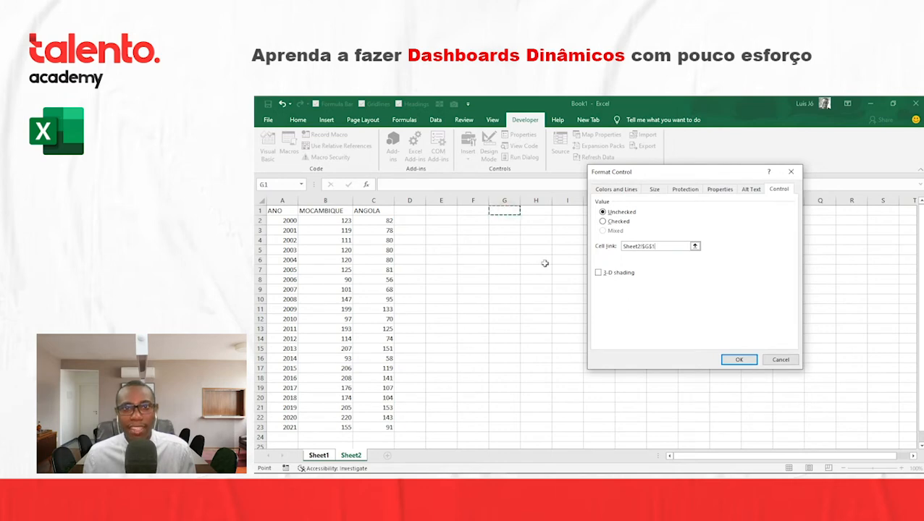
pyautogui.click(738, 360)
pyautogui.click(367, 366)
# - Select the Mozambique option and the Angola option on Sheet1, checking linked cell G1 on Sheet2 after each choice
pyautogui.click(278, 249)
pyautogui.click(354, 449)
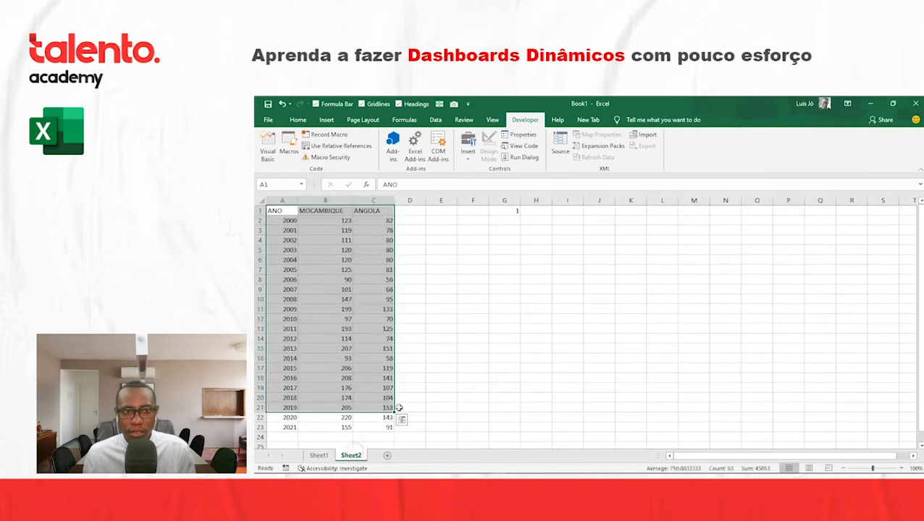
pyautogui.click(510, 210)
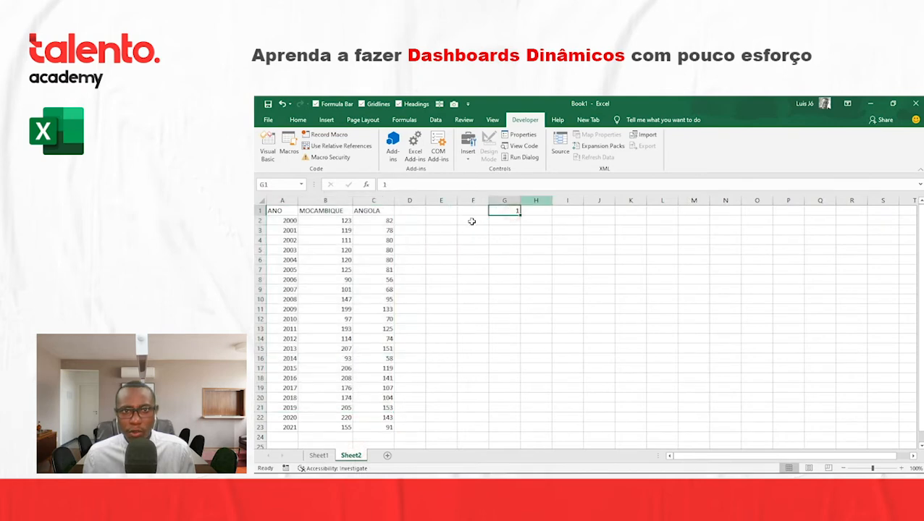
pyautogui.click(318, 456)
pyautogui.click(322, 250)
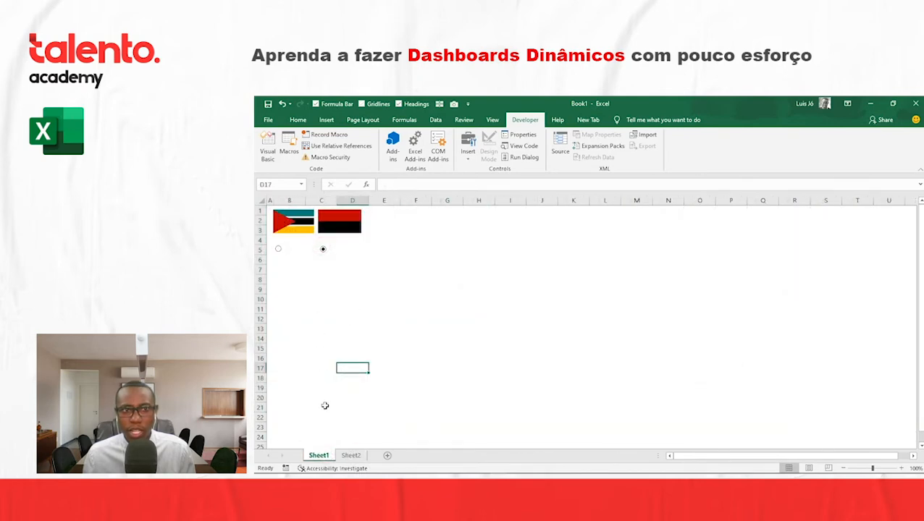
pyautogui.click(351, 455)
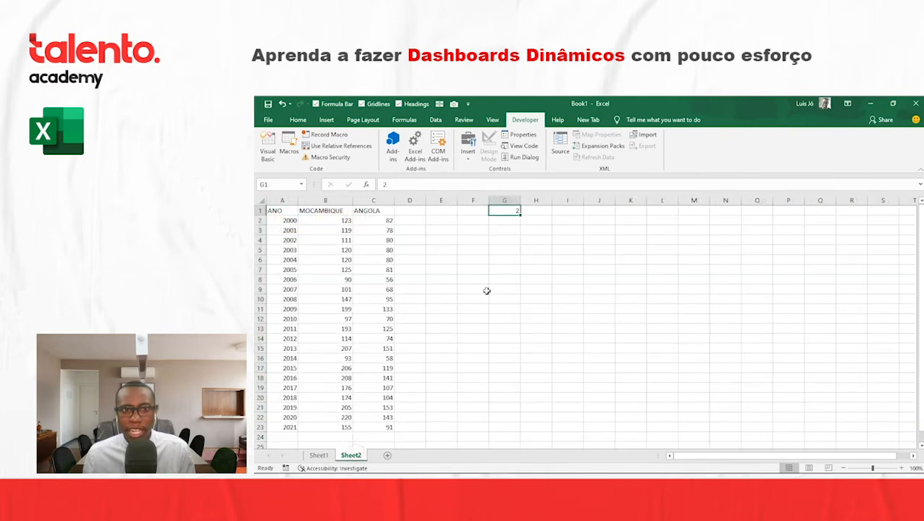
# - Repeat the test by alternating between the two country options and rechecking cell G1 on Sheet2
pyautogui.click(318, 456)
pyautogui.click(280, 249)
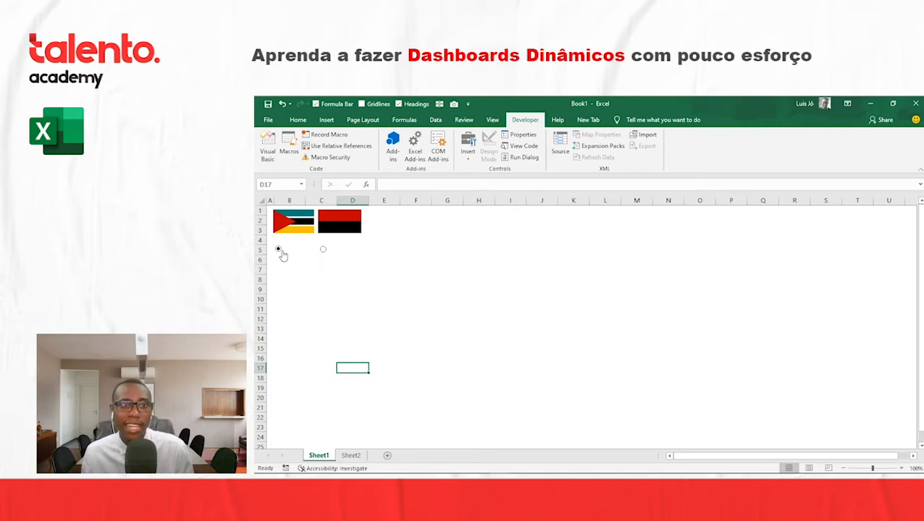
pyautogui.click(323, 250)
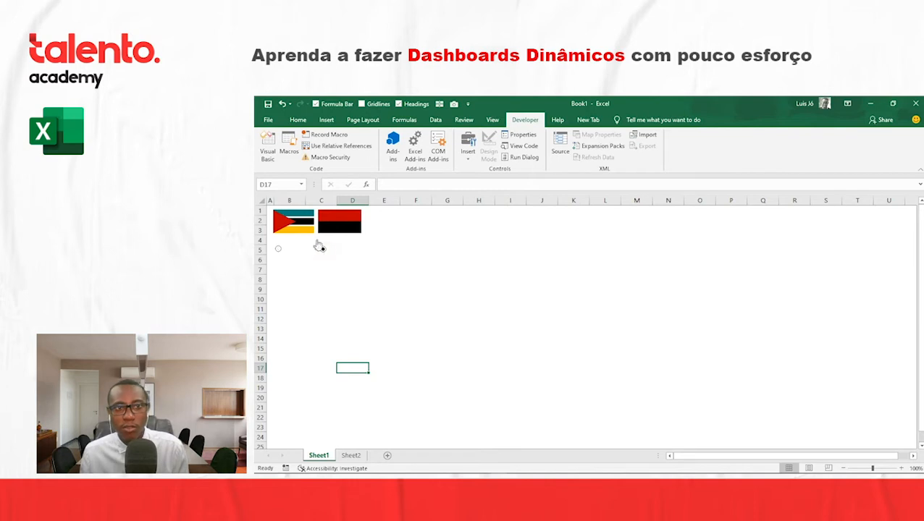
pyautogui.click(278, 250)
pyautogui.click(351, 455)
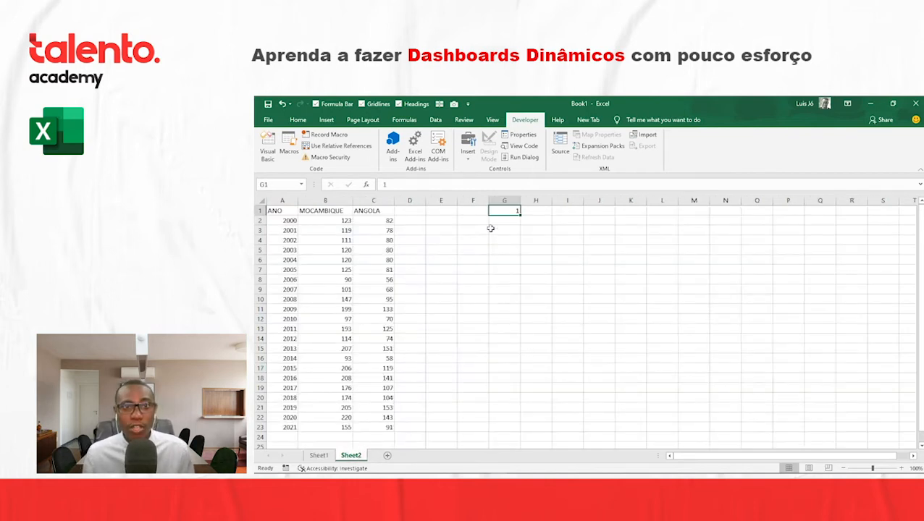
pyautogui.click(318, 455)
pyautogui.click(323, 249)
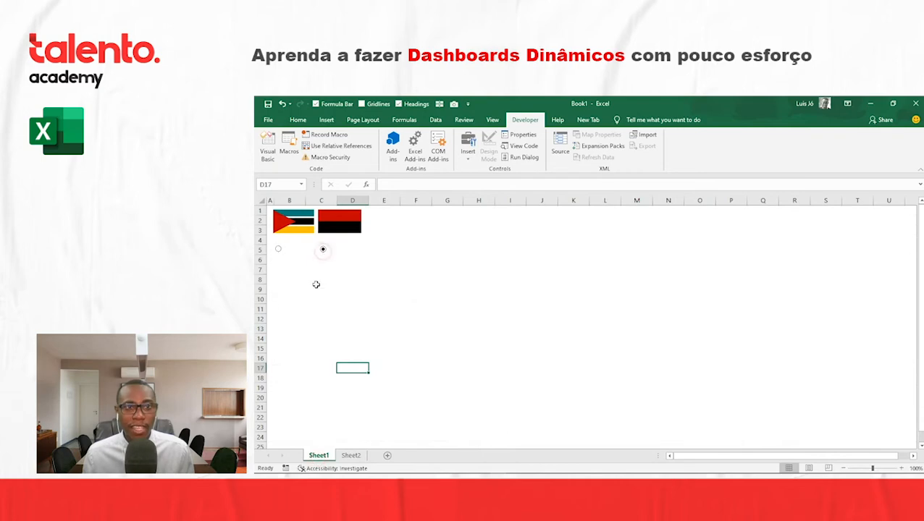
pyautogui.click(351, 455)
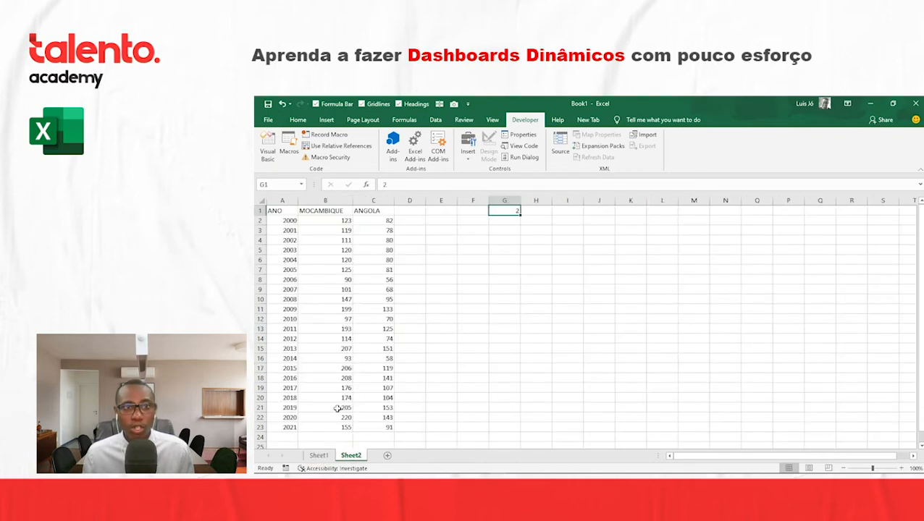
pyautogui.click(319, 455)
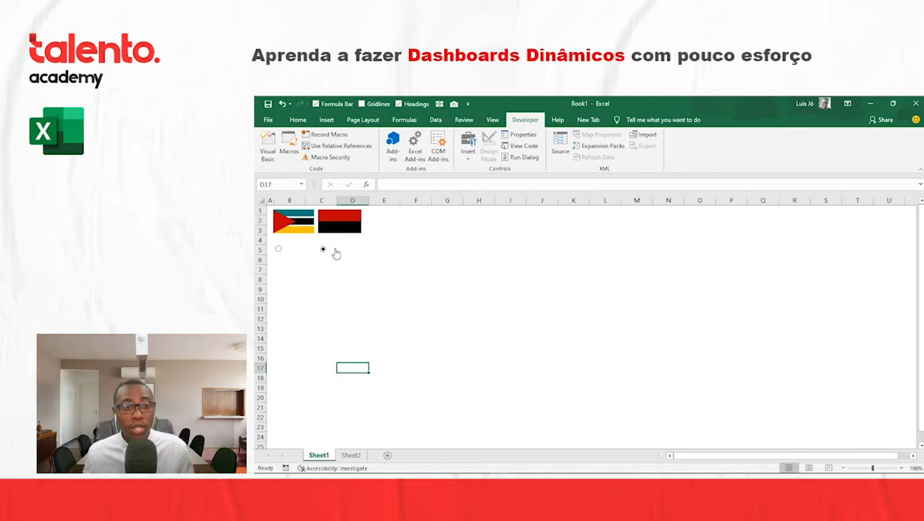
pyautogui.click(351, 454)
pyautogui.click(319, 454)
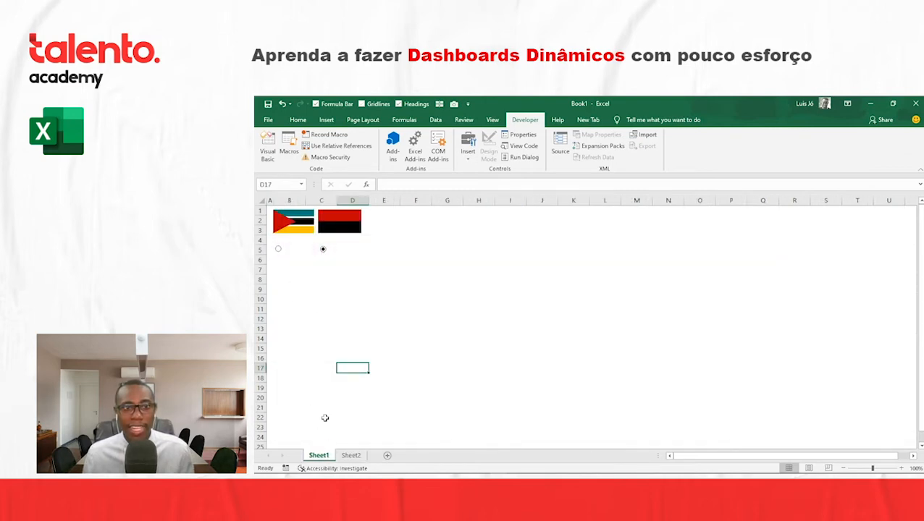
pyautogui.click(347, 455)
pyautogui.click(320, 455)
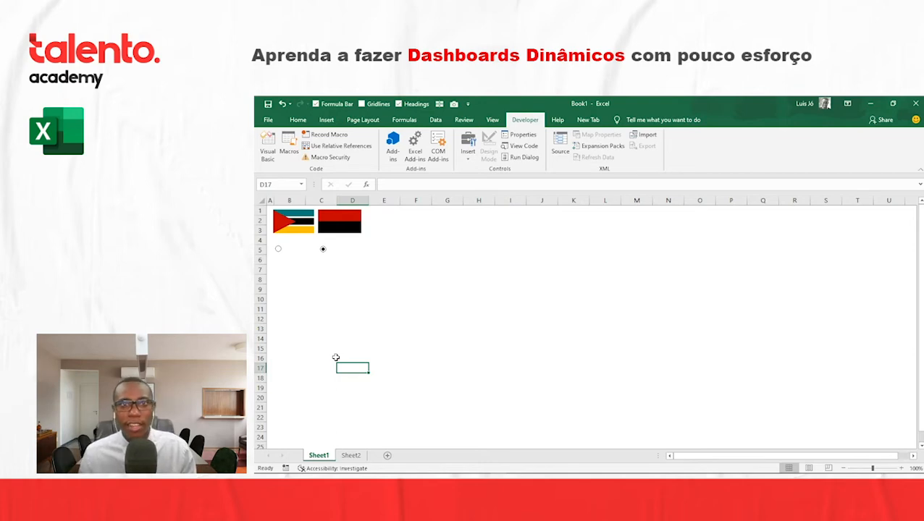
pyautogui.click(469, 154)
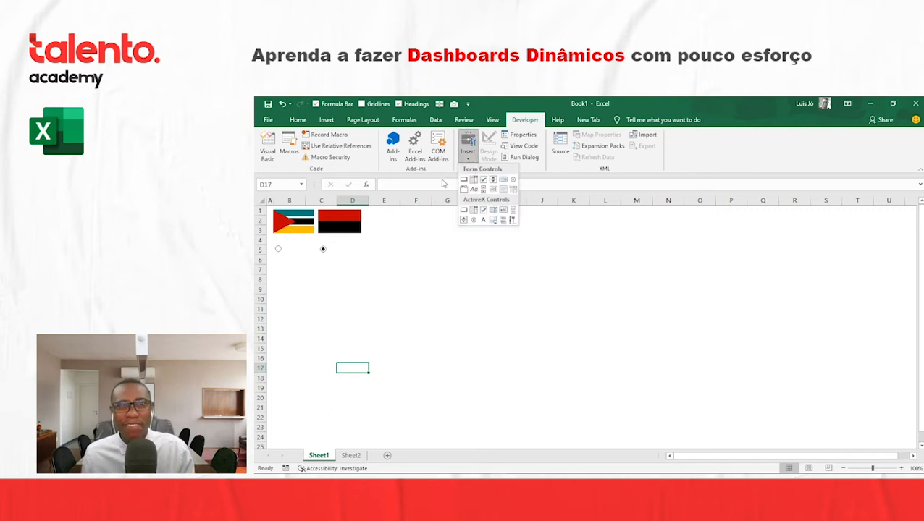
pyautogui.click(482, 181)
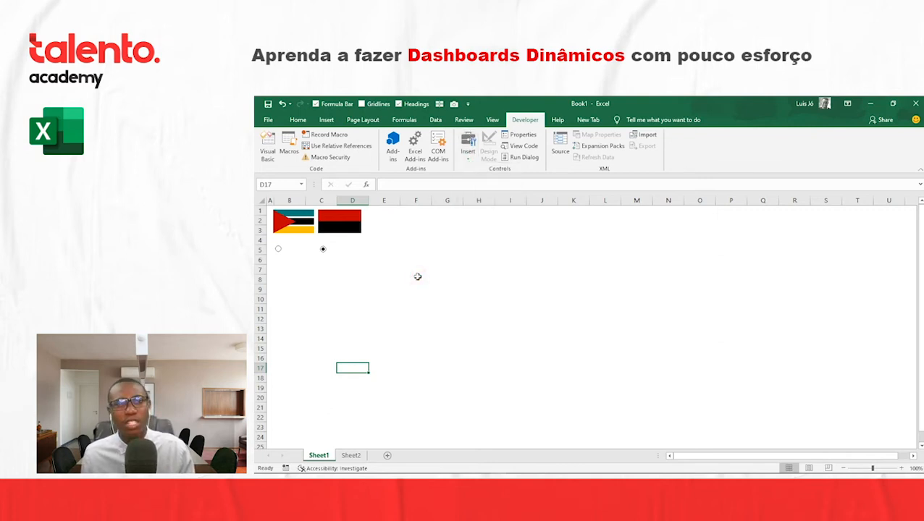
# - Choose the Mozambique option, check cell G1 on Sheet2, and return to Sheet1 to inspect that option button's cell link
pyautogui.click(351, 456)
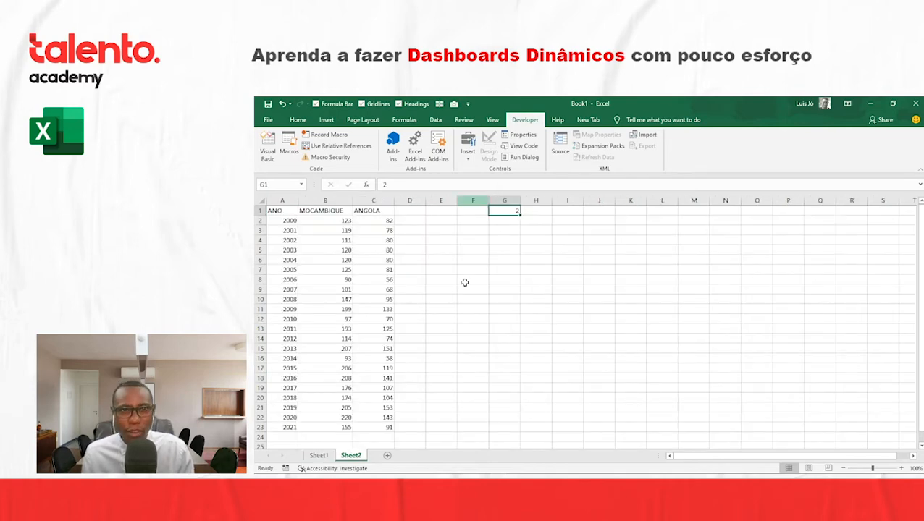
pyautogui.click(325, 454)
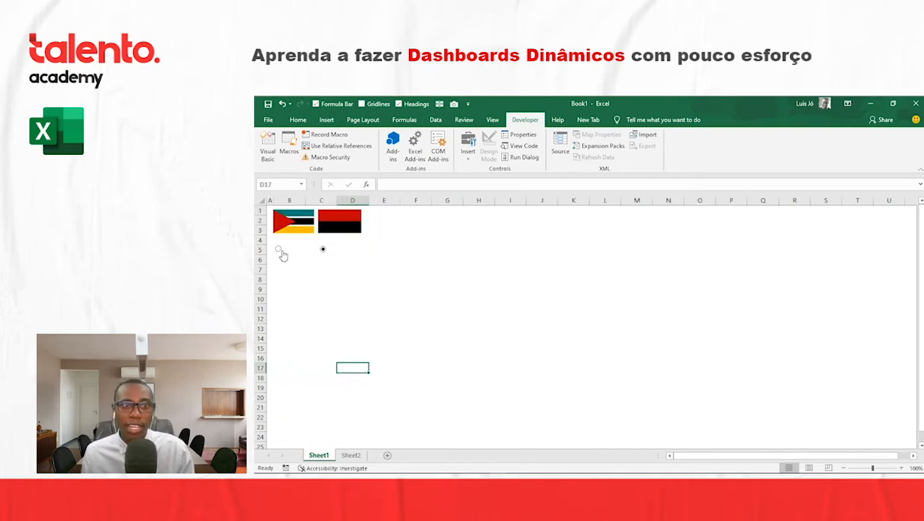
pyautogui.click(354, 455)
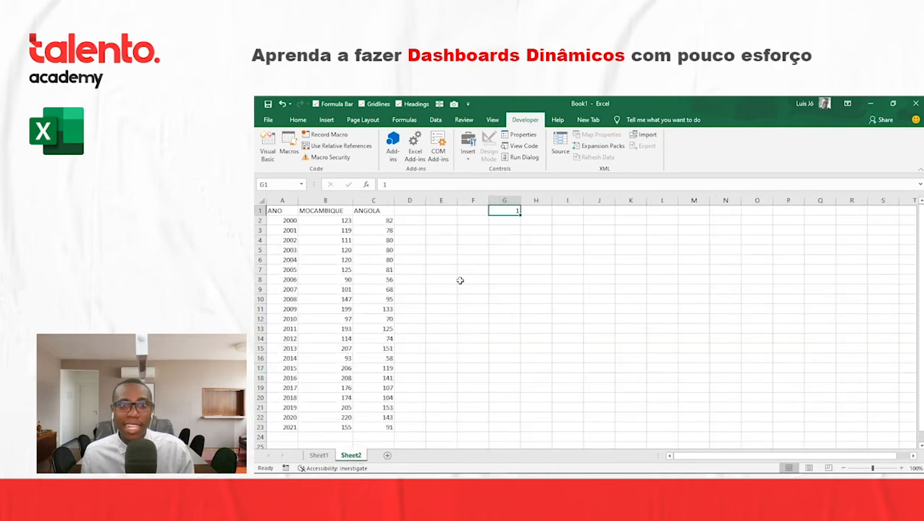
pyautogui.click(322, 455)
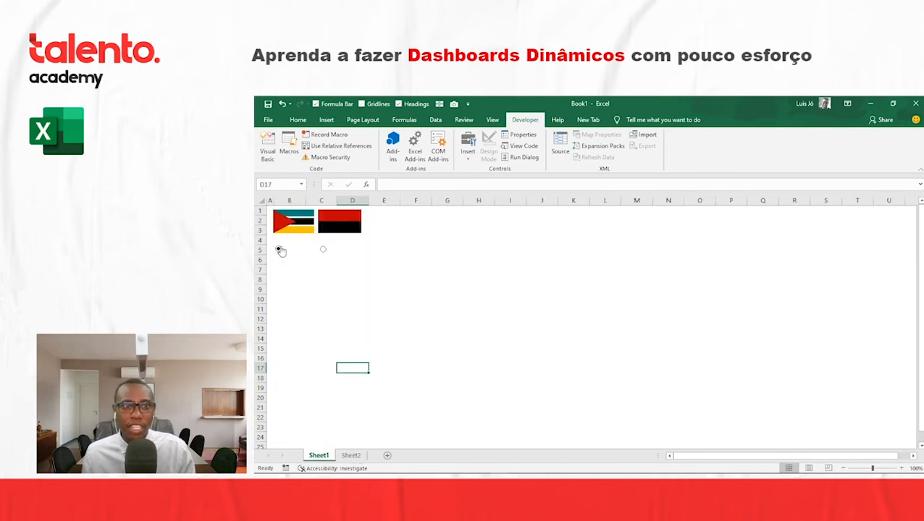
pyautogui.rightClick(280, 250)
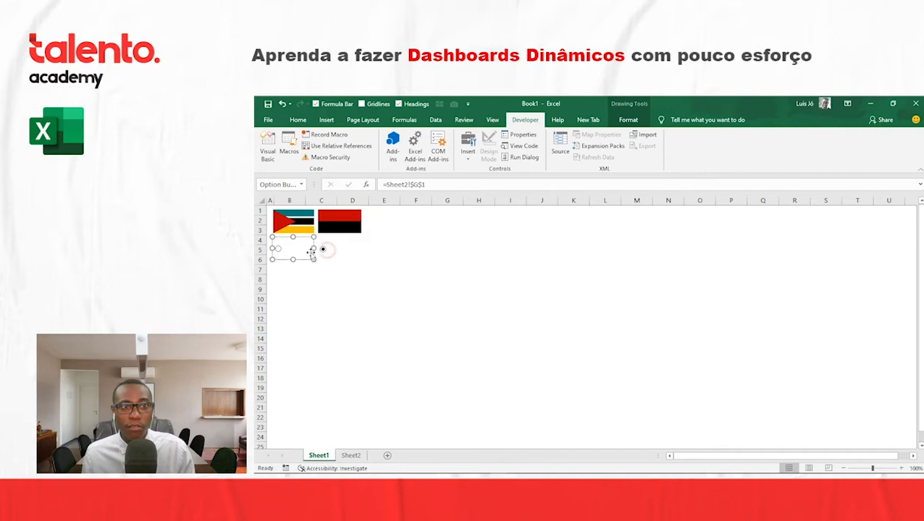
pyautogui.click(372, 279)
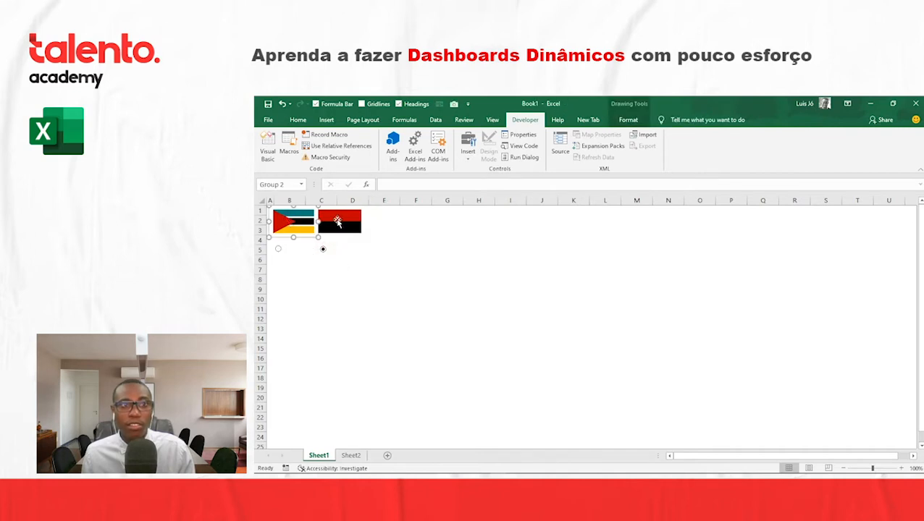
pyautogui.click(470, 238)
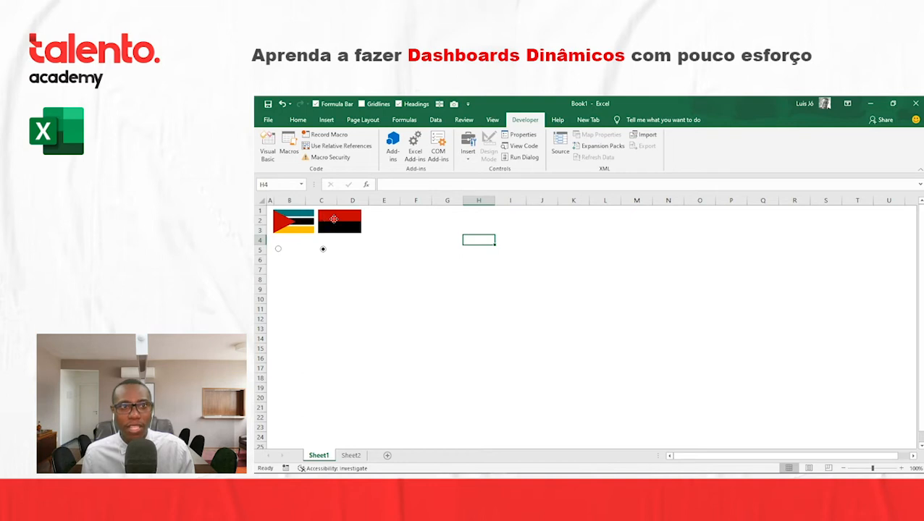
pyautogui.click(300, 222)
pyautogui.click(323, 220)
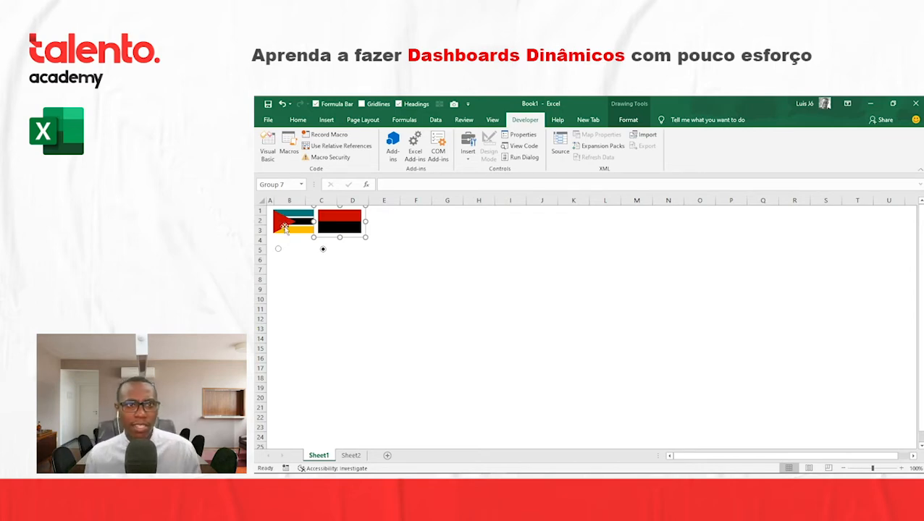
pyautogui.click(285, 227)
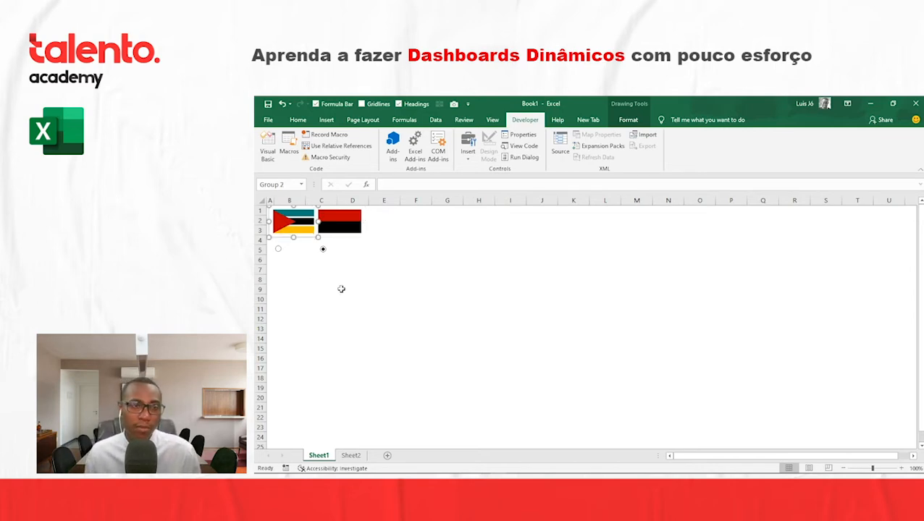
# - Move the Mozambique option button up onto the Mozambique flag on Sheet1
pyautogui.click(363, 279)
pyautogui.keyDown('ctrl'); pyautogui.click(301, 254); pyautogui.keyUp('ctrl')
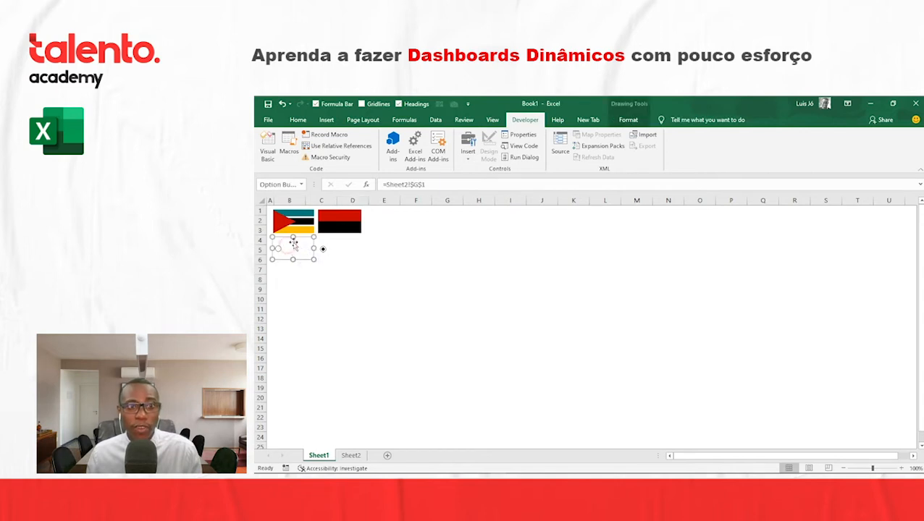
pyautogui.moveTo(296, 239); pyautogui.dragTo(296, 215)
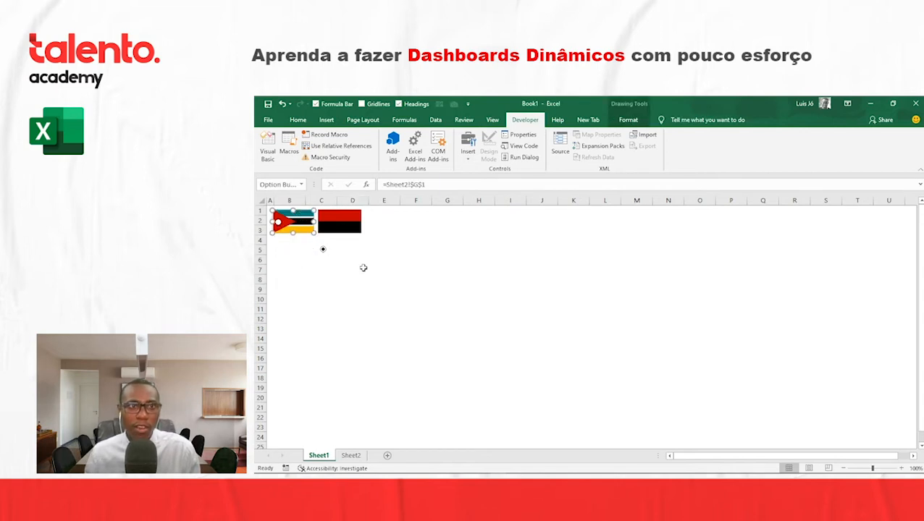
pyautogui.click(372, 270)
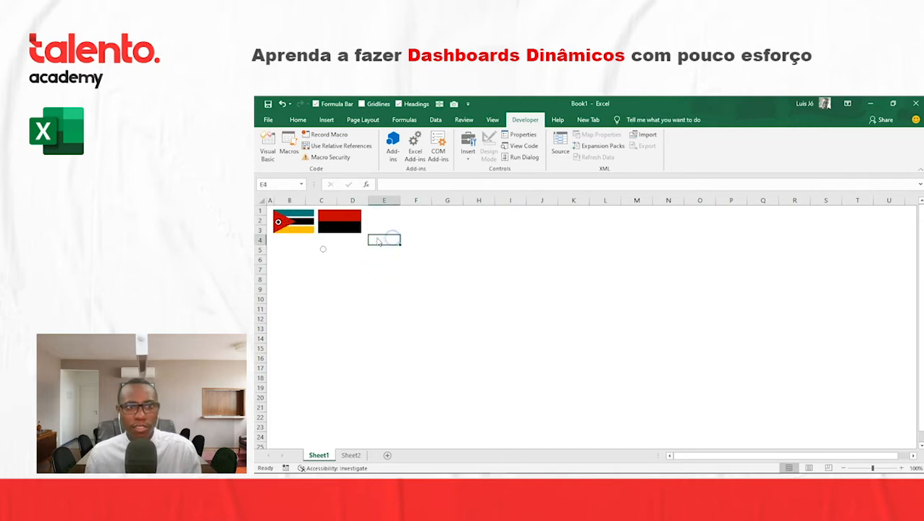
# - Move the Angola option button up onto the Angola flag and try out the Angola option
pyautogui.rightClick(335, 246)
pyautogui.moveTo(343, 236)
pyautogui.mouseDown()
pyautogui.moveTo(344, 206)
pyautogui.moveTo(365, 220)
pyautogui.moveTo(338, 235)
pyautogui.mouseUp()
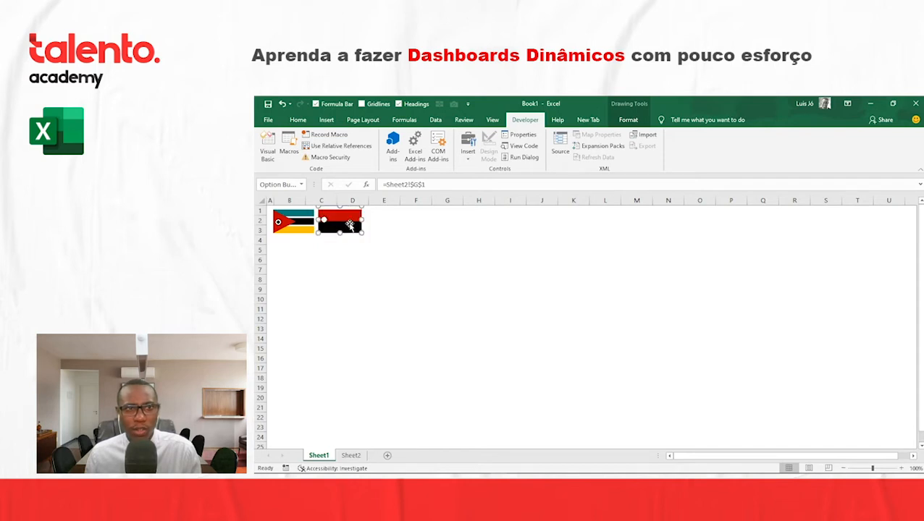
pyautogui.click(384, 242)
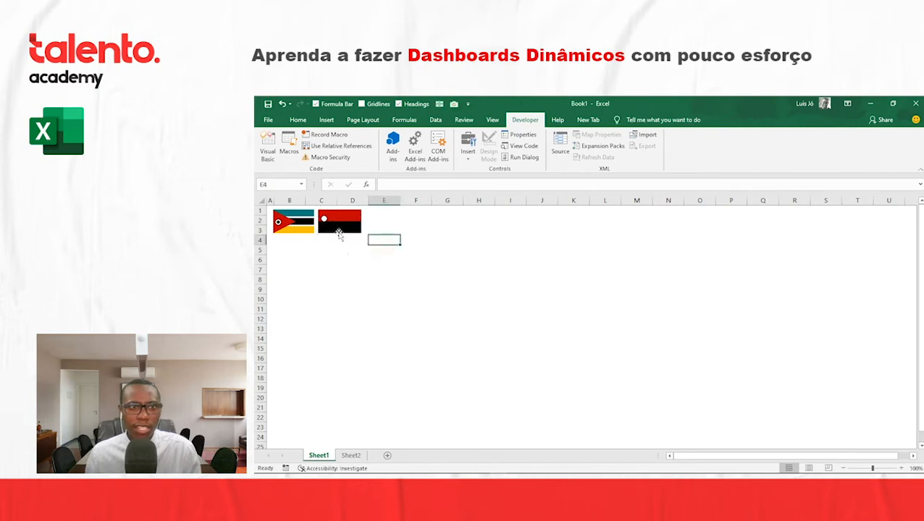
pyautogui.click(320, 267)
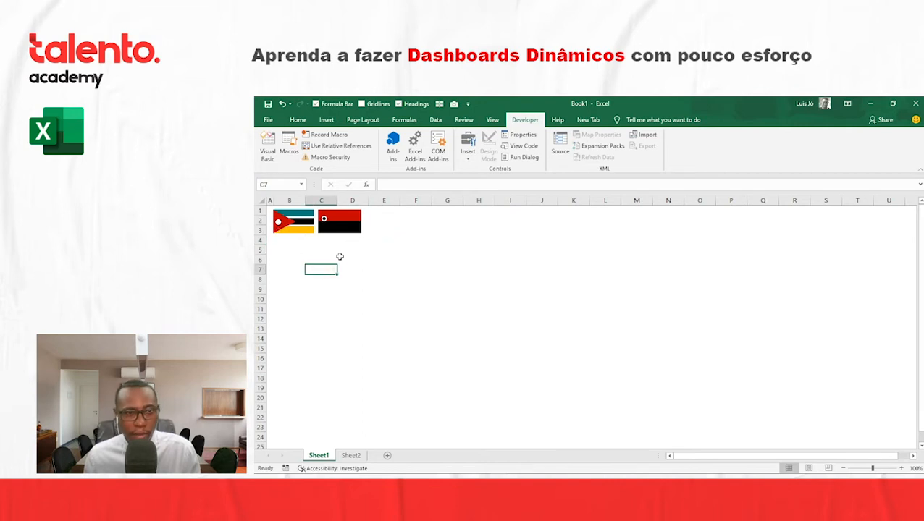
pyautogui.click(349, 278)
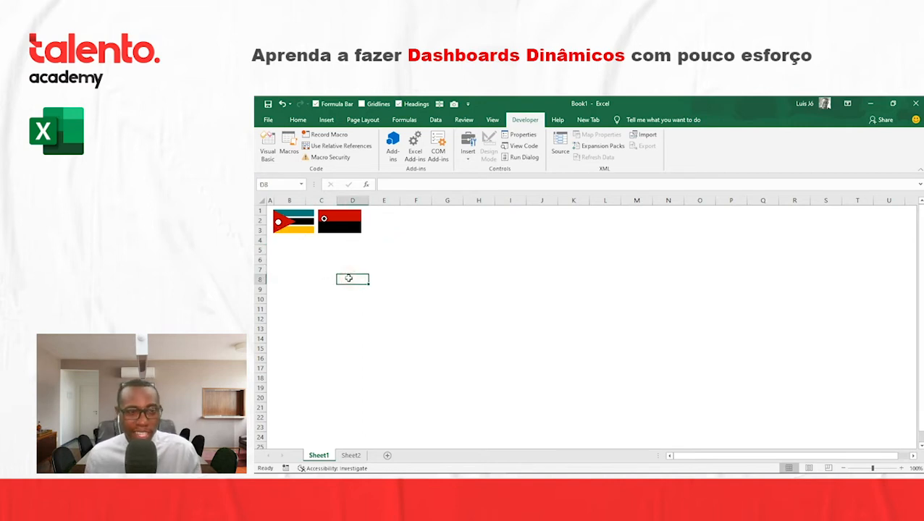
# - Nudge the Angola option button slightly upward on its flag
pyautogui.keyDown('ctrl'); pyautogui.click(344, 214); pyautogui.keyUp('ctrl')
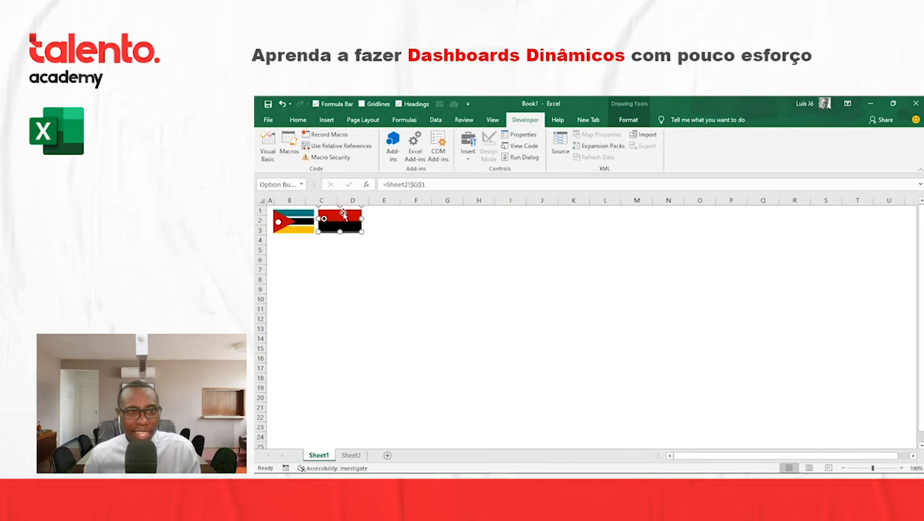
pyautogui.moveTo(339, 232); pyautogui.dragTo(338, 231)
pyautogui.click(394, 230)
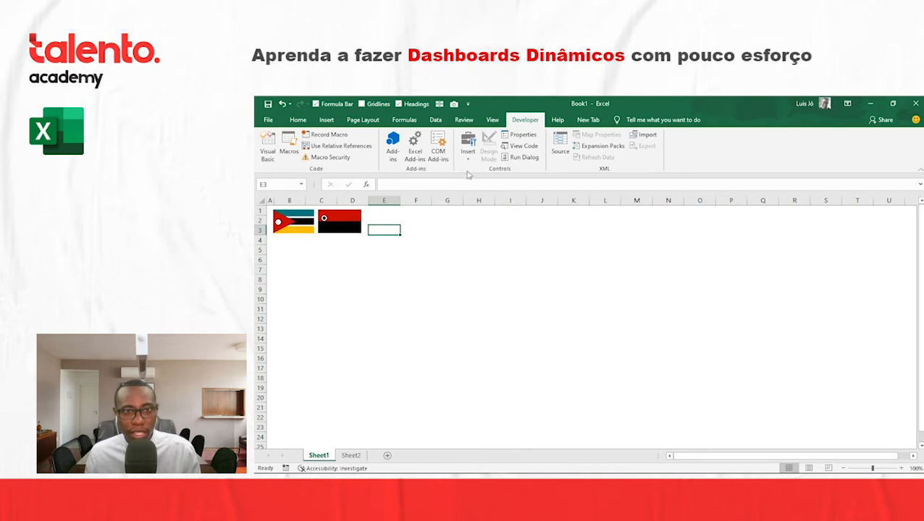
# - Try to blend the Angola option button into its flag with a black shape fill, and undo the fill
pyautogui.click(468, 149)
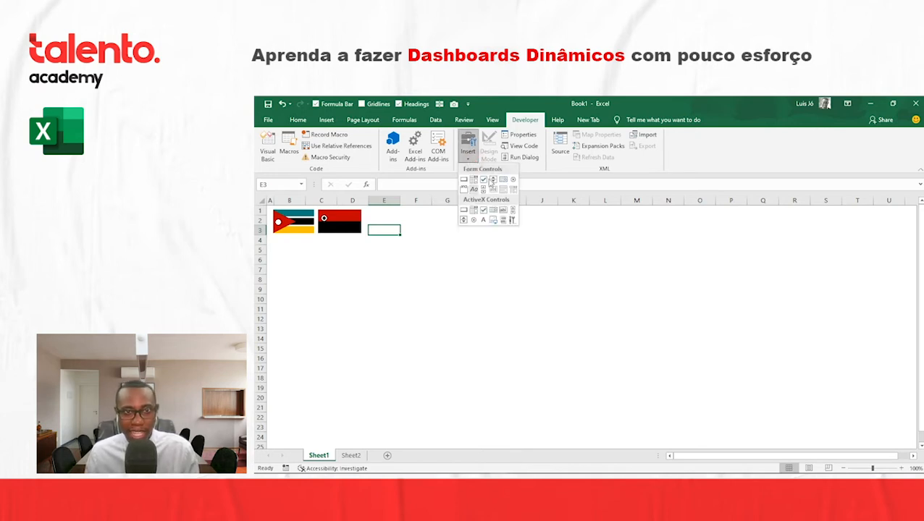
pyautogui.click(436, 271)
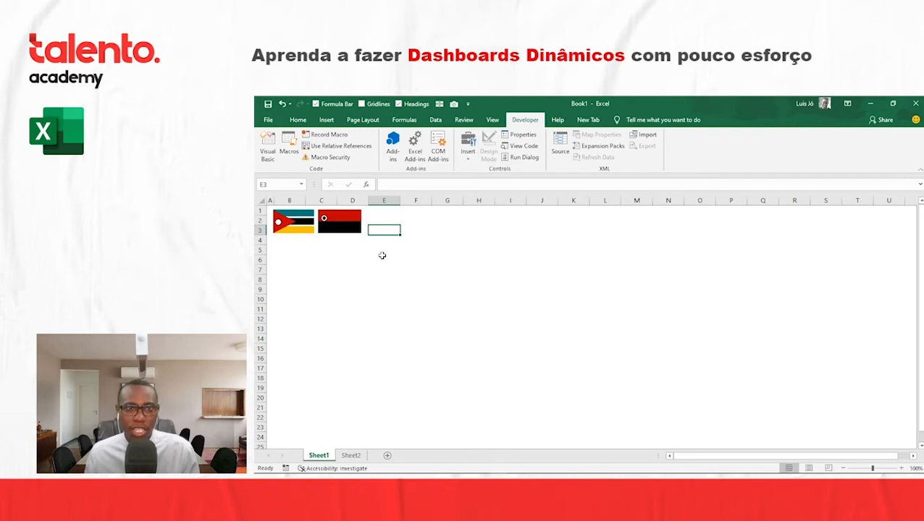
pyautogui.rightClick(336, 225)
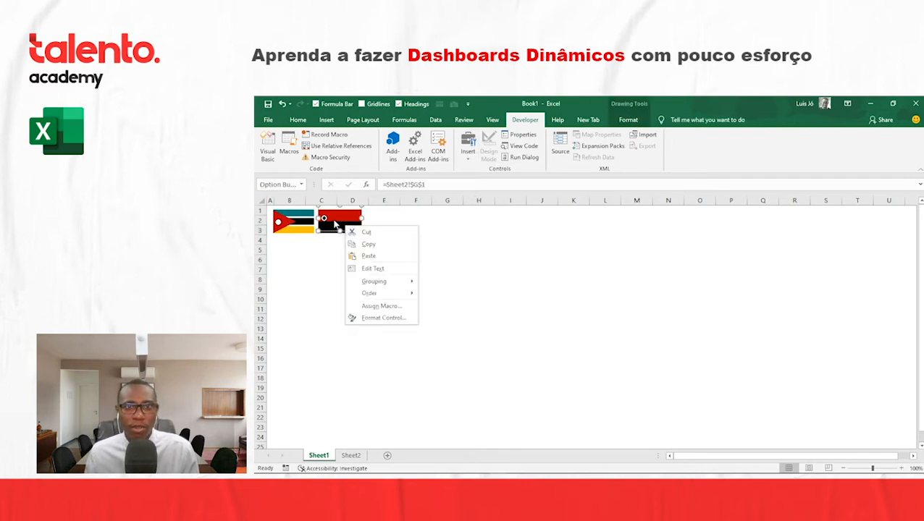
pyautogui.click(629, 119)
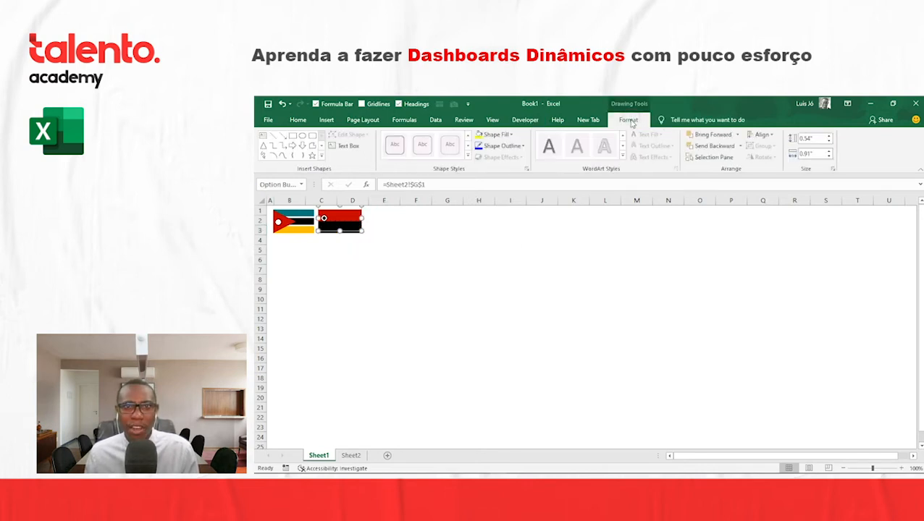
pyautogui.click(497, 135)
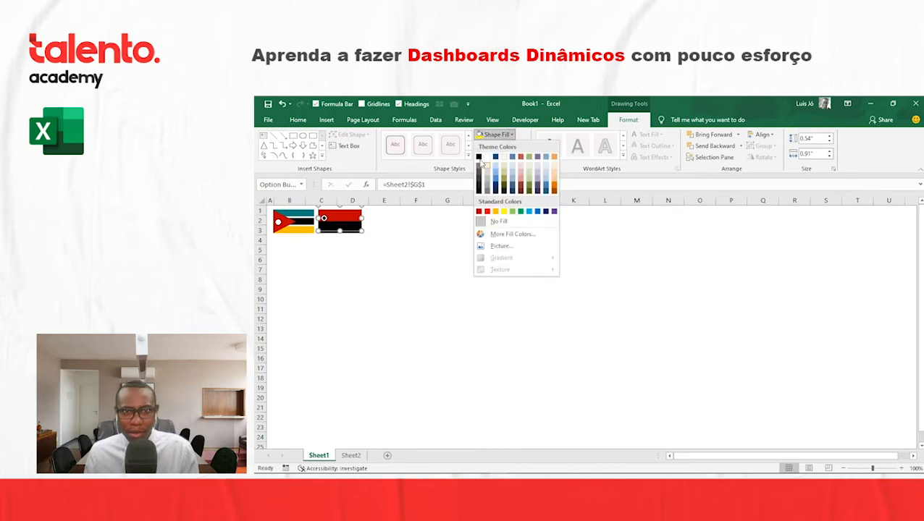
pyautogui.click(479, 157)
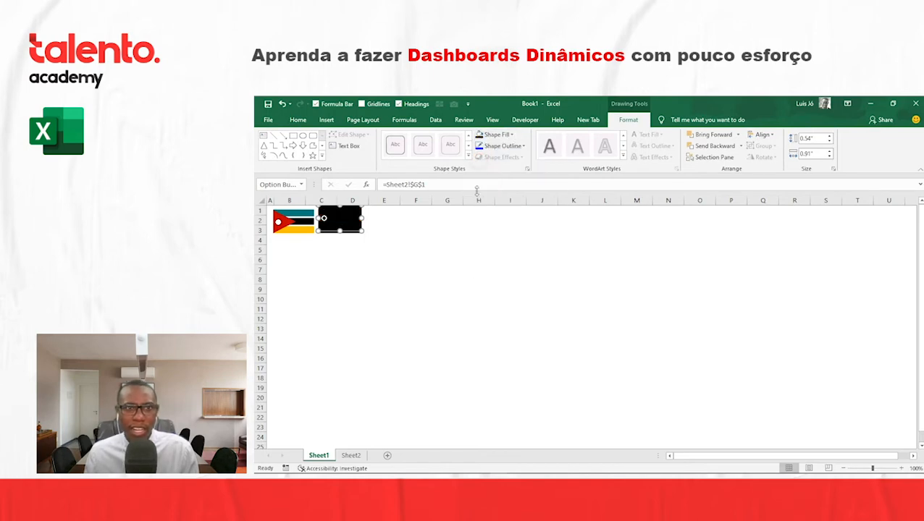
pyautogui.click(461, 237)
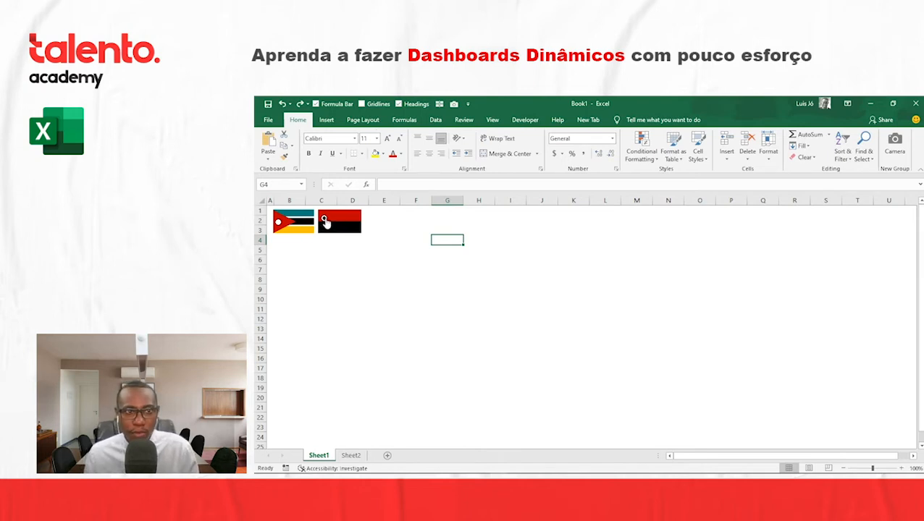
pyautogui.click(415, 226)
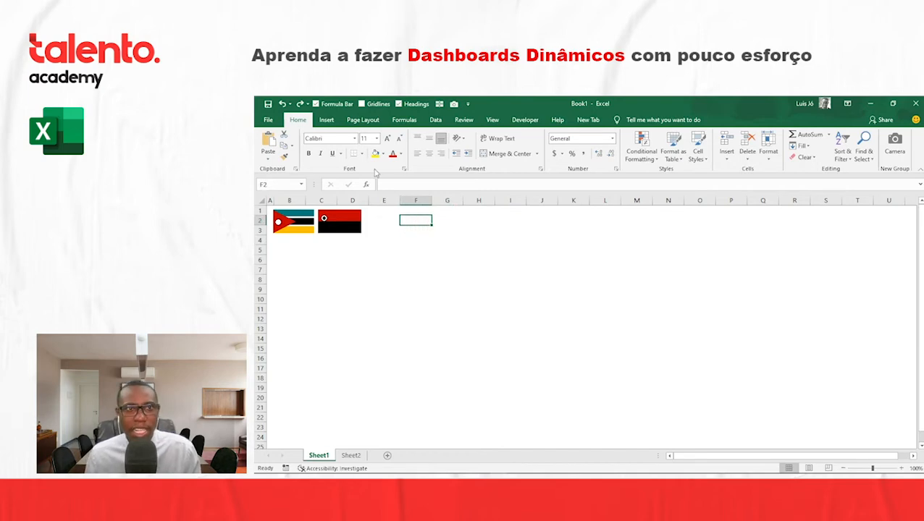
# - Draw an oval about 0.2" high and 0.18" wide and place it over the Mozambique option button's circle
pyautogui.click(326, 121)
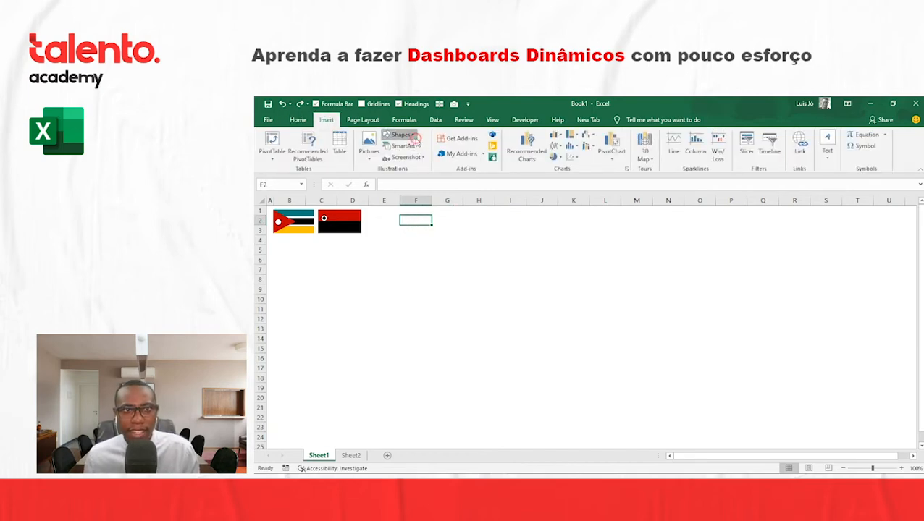
pyautogui.click(400, 135)
pyautogui.click(426, 158)
pyautogui.moveTo(378, 216)
pyautogui.mouseDown()
pyautogui.moveTo(388, 224)
pyautogui.moveTo(277, 224)
pyautogui.mouseUp()
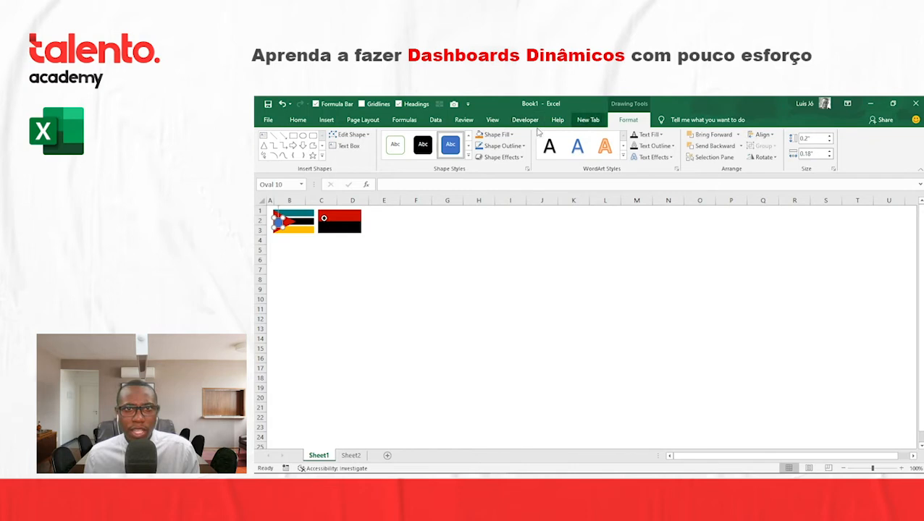
# - Give the oval on the Mozambique flag a dark red fill and no outline
pyautogui.click(497, 135)
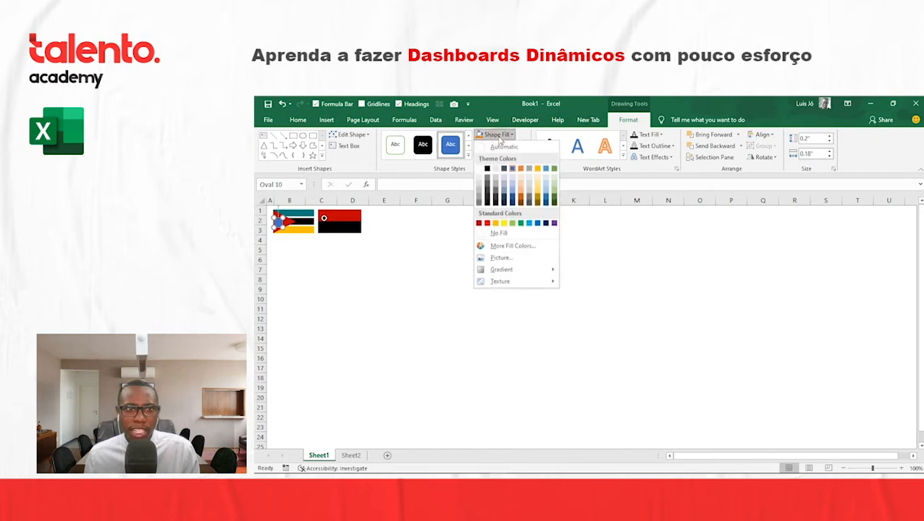
pyautogui.click(479, 223)
pyautogui.click(502, 146)
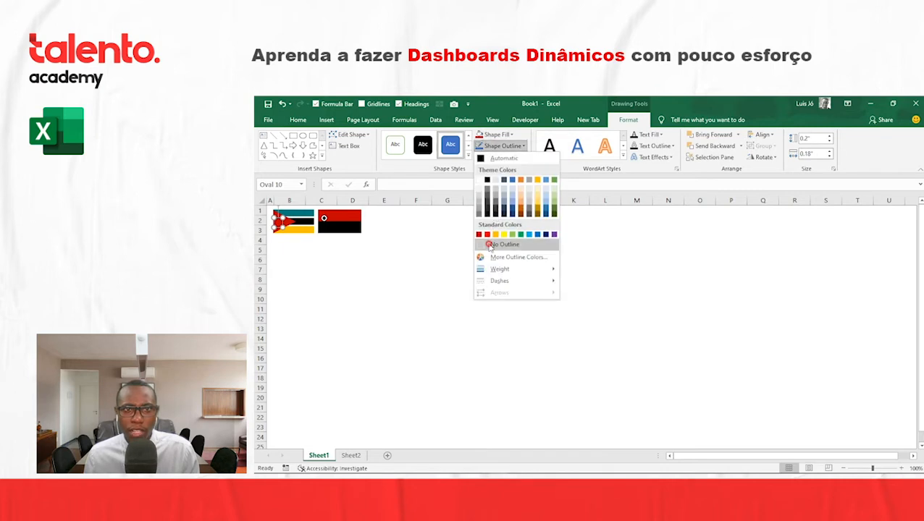
pyautogui.click(490, 245)
pyautogui.click(478, 250)
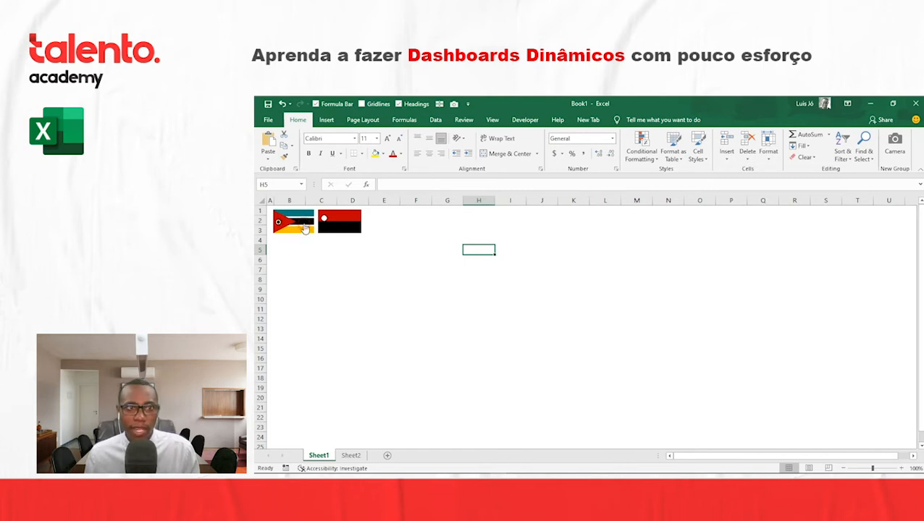
# - Shift the Angola option button slightly further up on the Angola flag
pyautogui.click(331, 251)
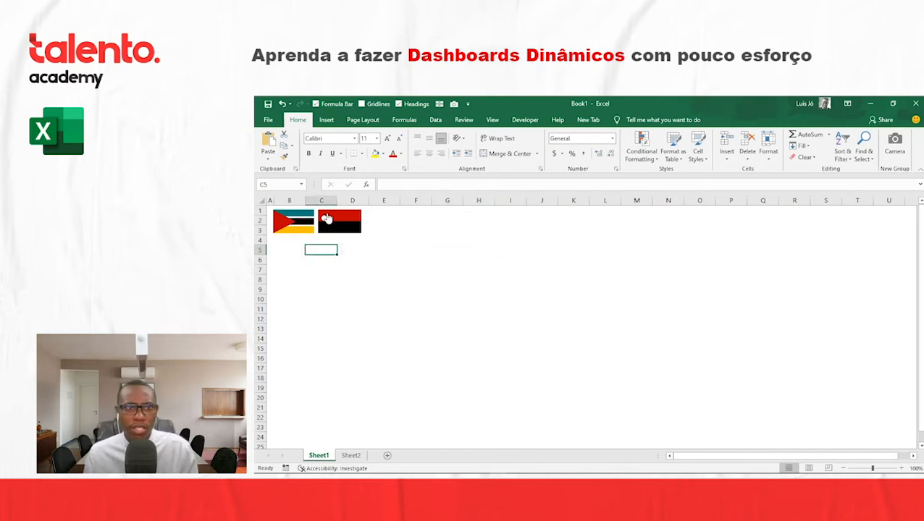
pyautogui.rightClick(326, 219)
pyautogui.click(343, 230)
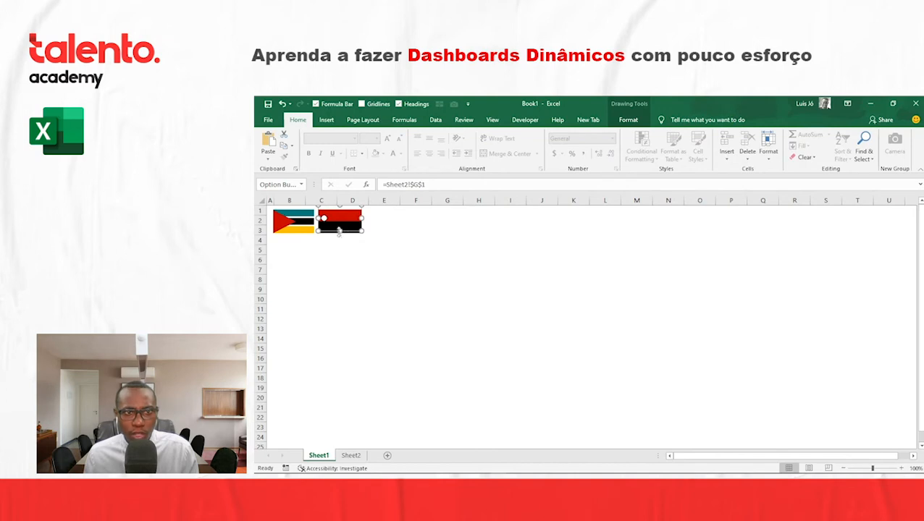
pyautogui.moveTo(336, 230); pyautogui.dragTo(335, 228)
pyautogui.click(405, 231)
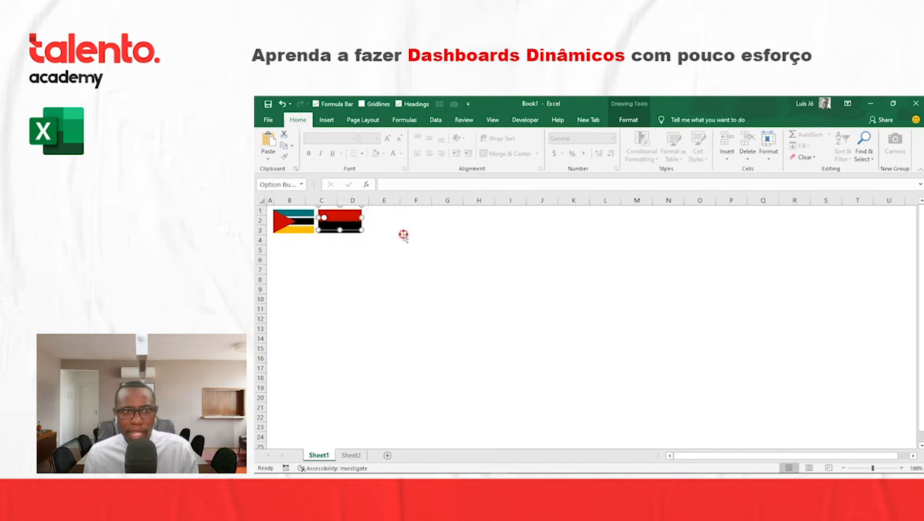
# - Duplicate the red oval from the Mozambique flag and place the copy over the Angola option button's circle
pyautogui.rightClick(282, 217)
pyautogui.rightClick(277, 218)
pyautogui.click(421, 238)
pyautogui.click(425, 238)
pyautogui.hotkey('ctrl', 'v')
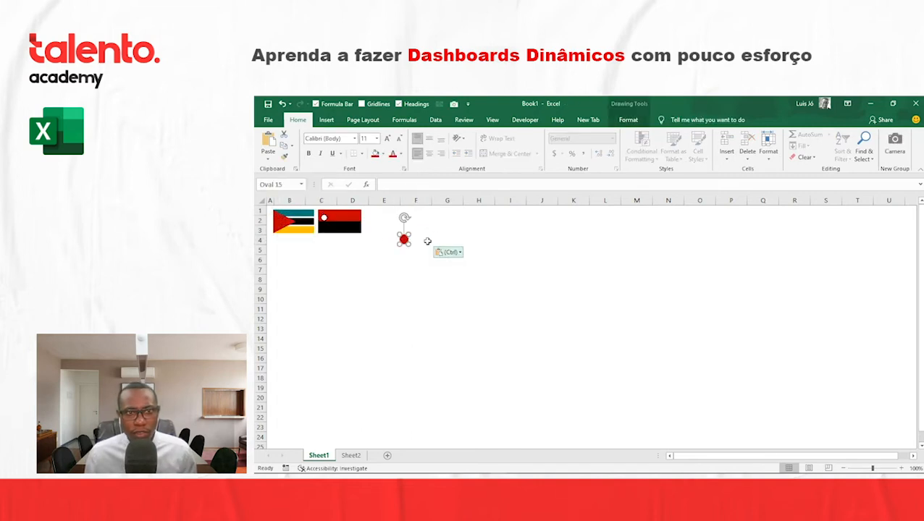
pyautogui.moveTo(403, 239); pyautogui.dragTo(325, 219)
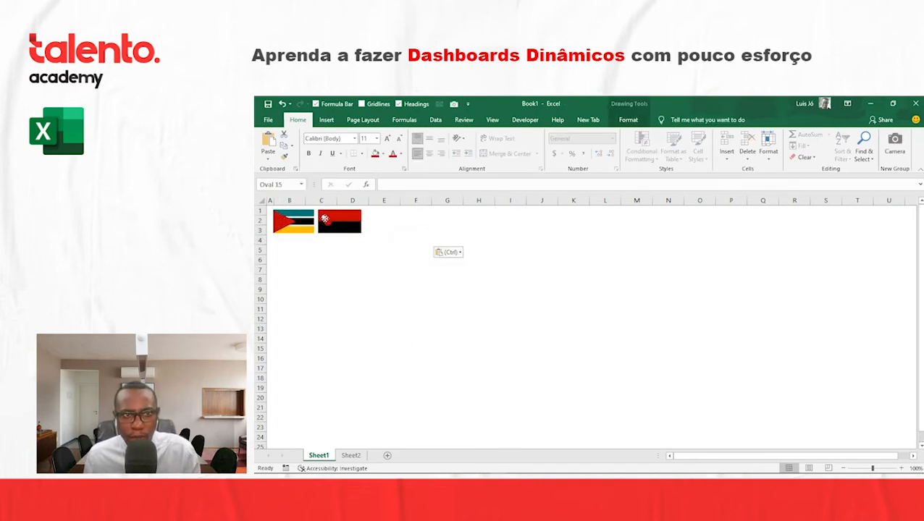
pyautogui.click(412, 218)
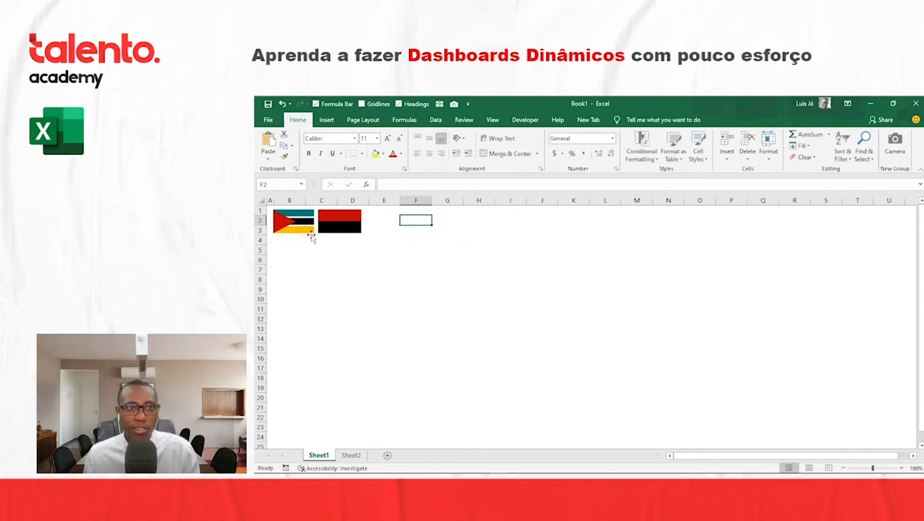
# - Test the flag-covered country options on Sheet1 and check linked cell G1 on Sheet2
pyautogui.click(349, 272)
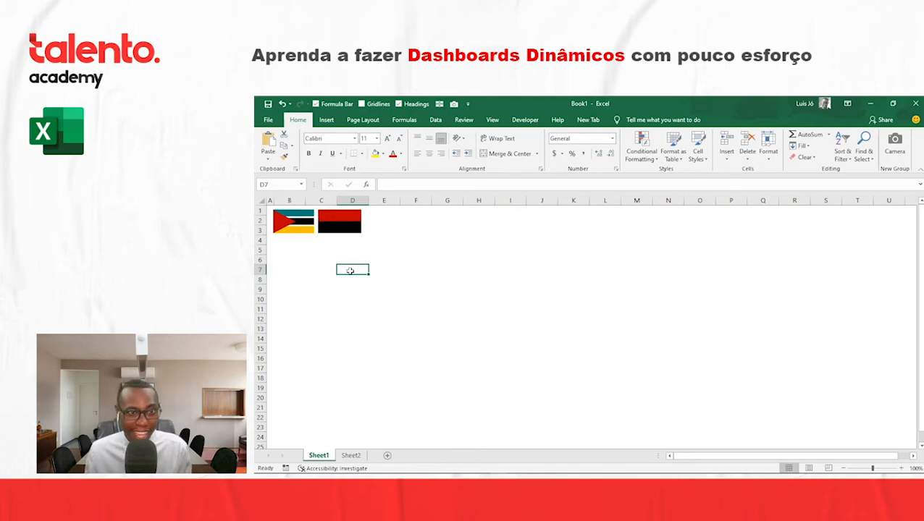
pyautogui.click(350, 456)
pyautogui.click(318, 455)
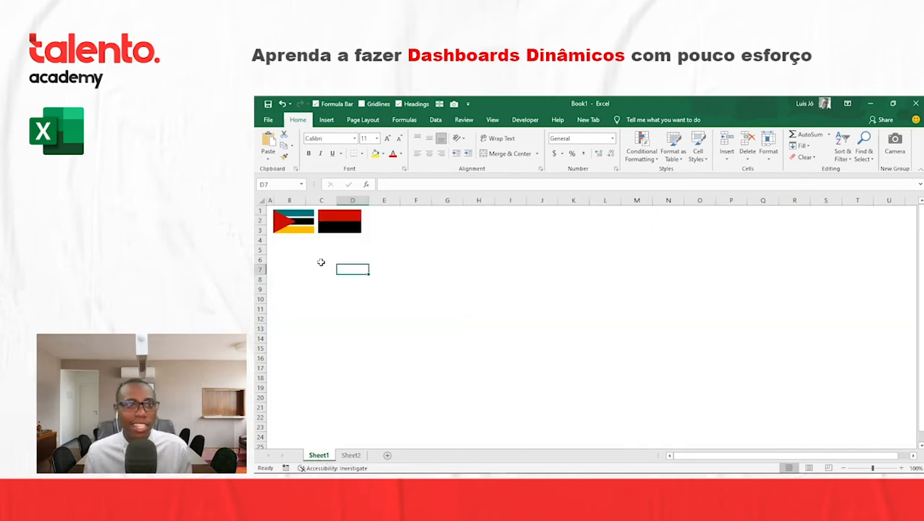
pyautogui.click(310, 239)
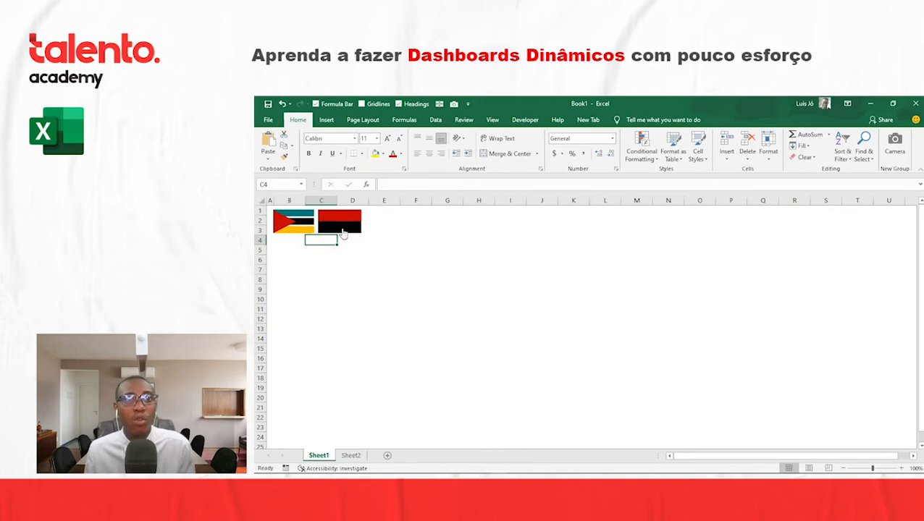
pyautogui.click(351, 455)
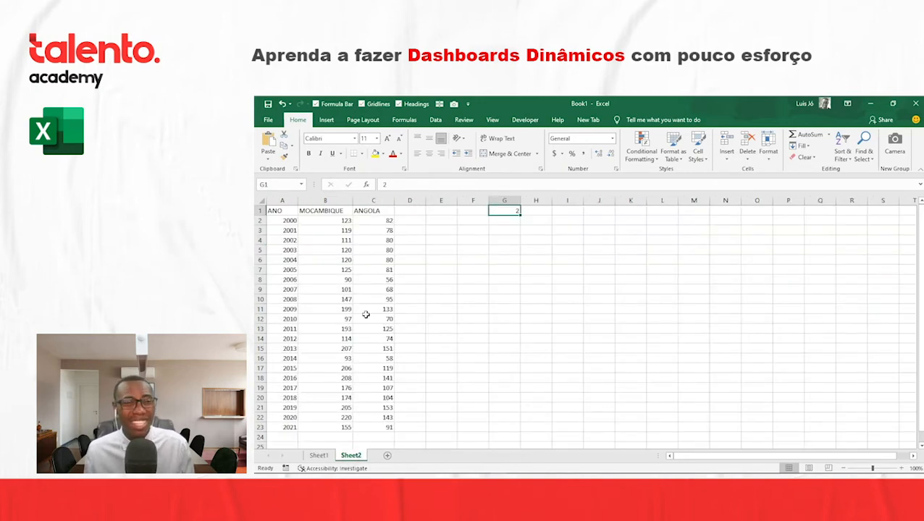
# - Fill linked cell G1 on Sheet2 with yellow and centre its content
pyautogui.click(374, 153)
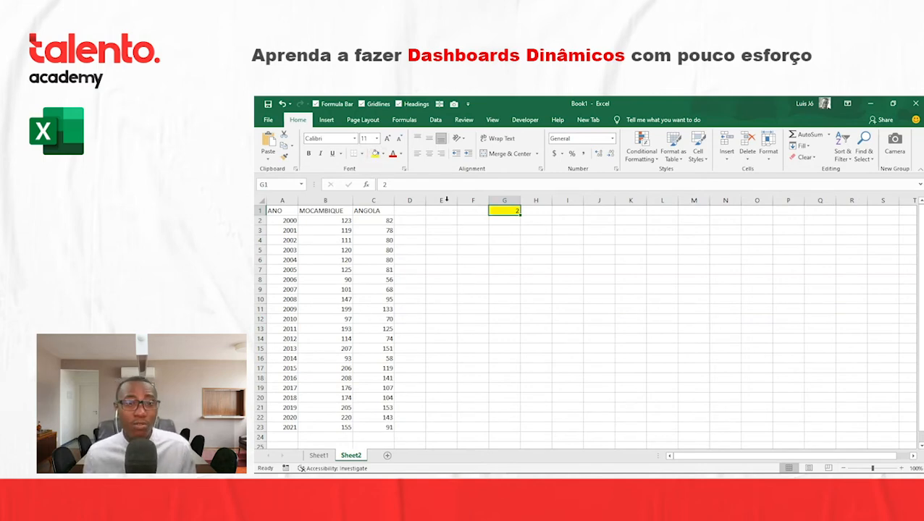
pyautogui.click(428, 154)
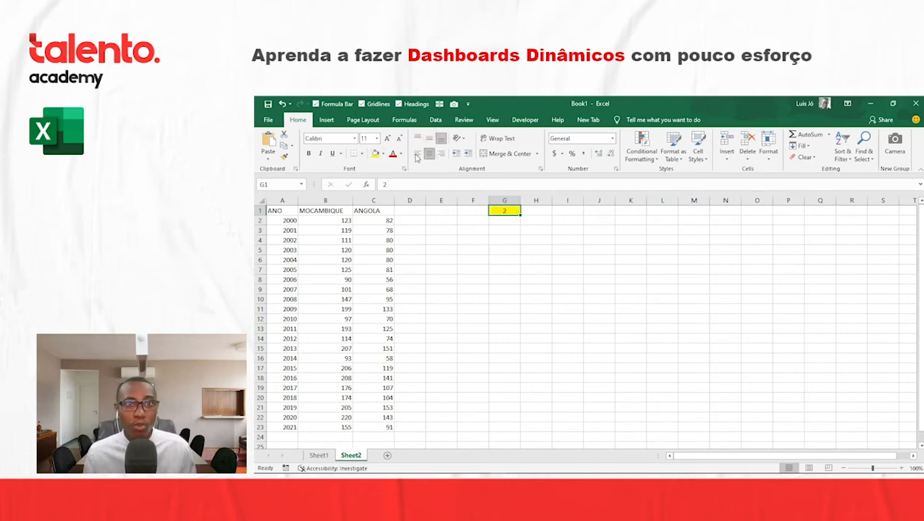
# - Test the Mozambique flag option on Sheet1, checking linked cell G1 against the Mozambique values in column B of Sheet2
pyautogui.click(320, 456)
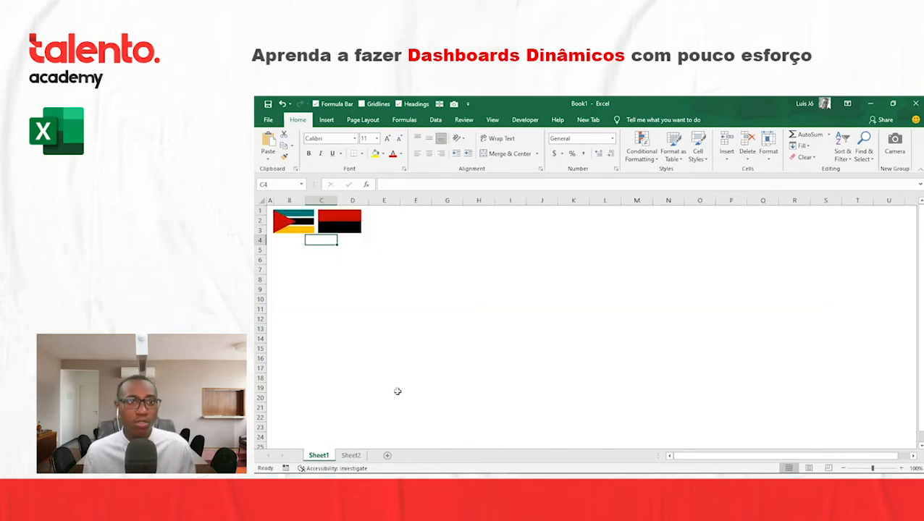
pyautogui.click(351, 455)
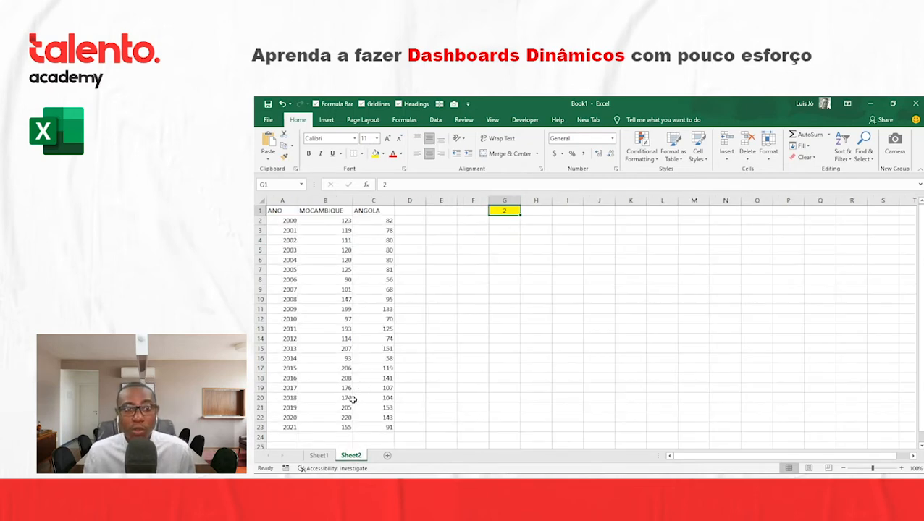
pyautogui.click(320, 456)
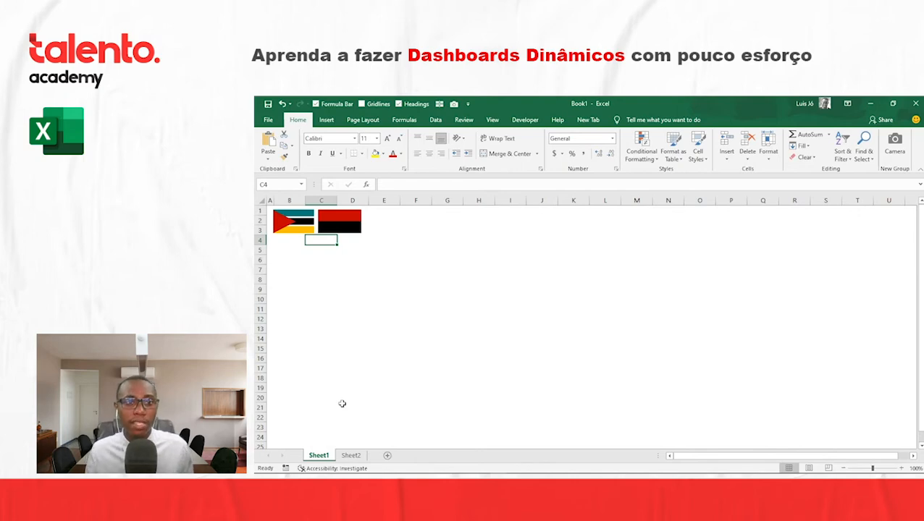
pyautogui.click(350, 455)
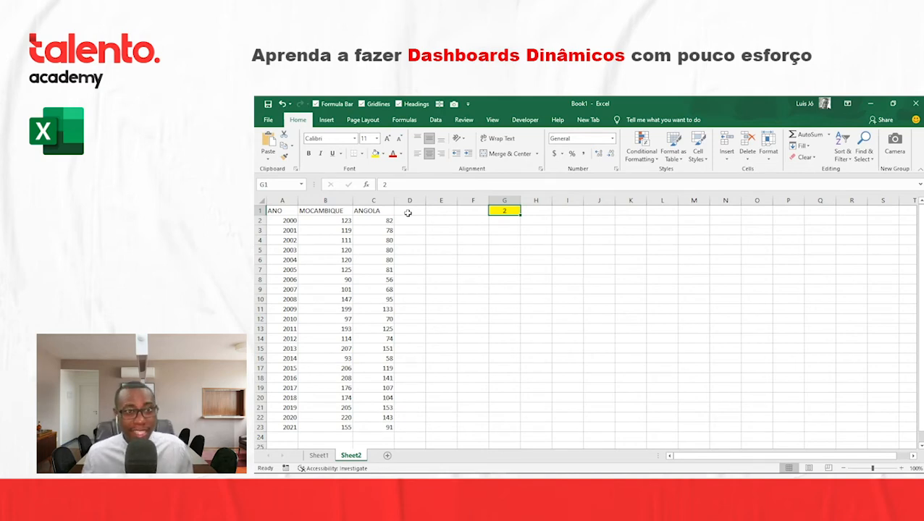
pyautogui.click(319, 455)
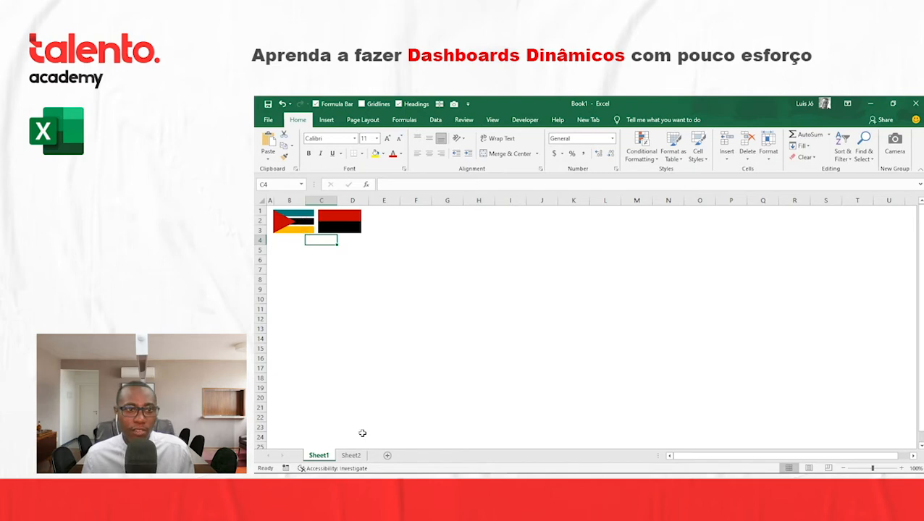
pyautogui.click(351, 455)
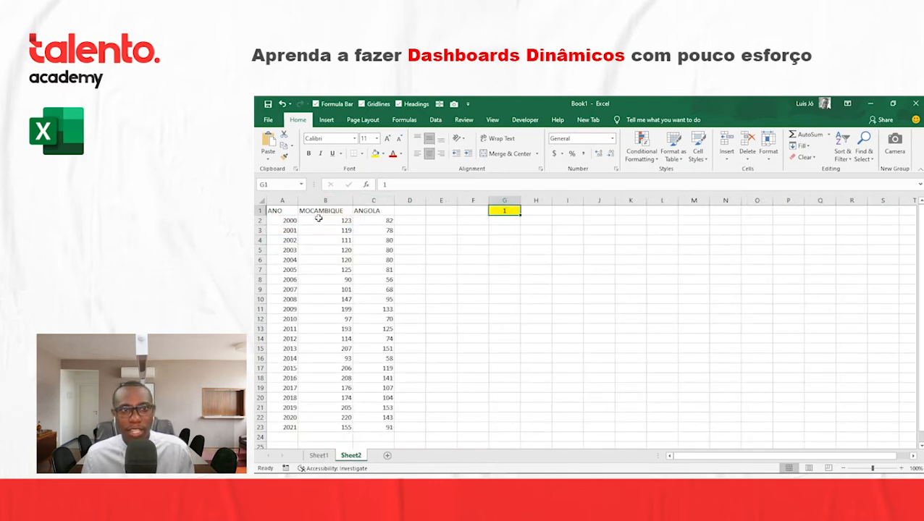
pyautogui.moveTo(336, 220); pyautogui.dragTo(351, 434)
# - Test the Angola flag option on Sheet1, checking linked cell G1 and selecting the Angola values C2:C23 on Sheet2
pyautogui.click(318, 455)
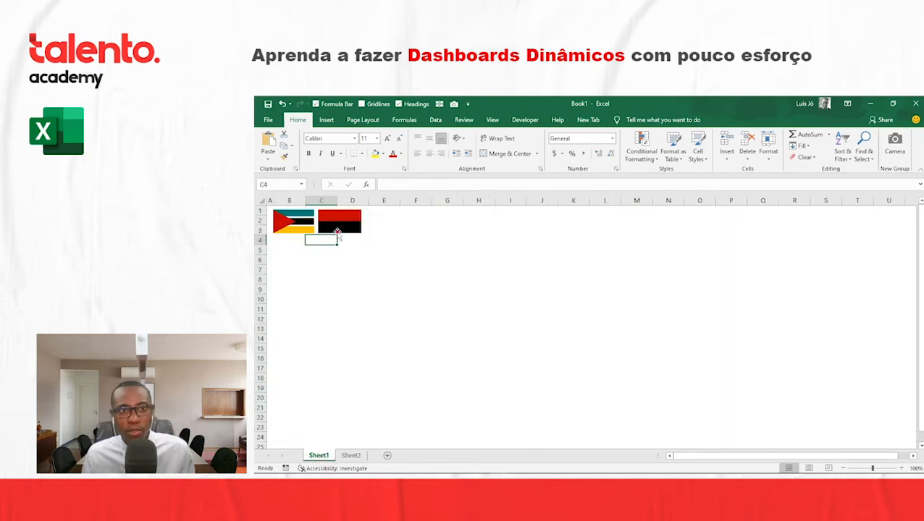
pyautogui.click(337, 232)
pyautogui.click(433, 231)
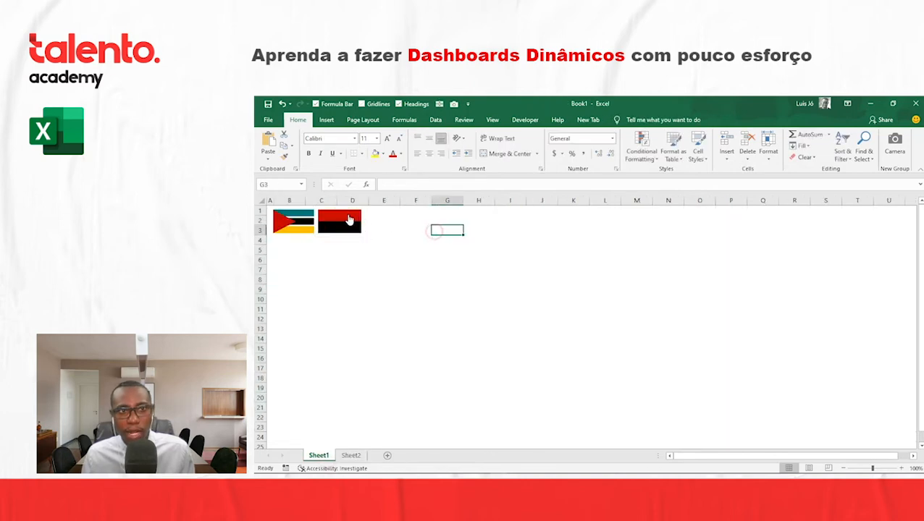
pyautogui.click(351, 455)
pyautogui.moveTo(370, 220); pyautogui.dragTo(369, 426)
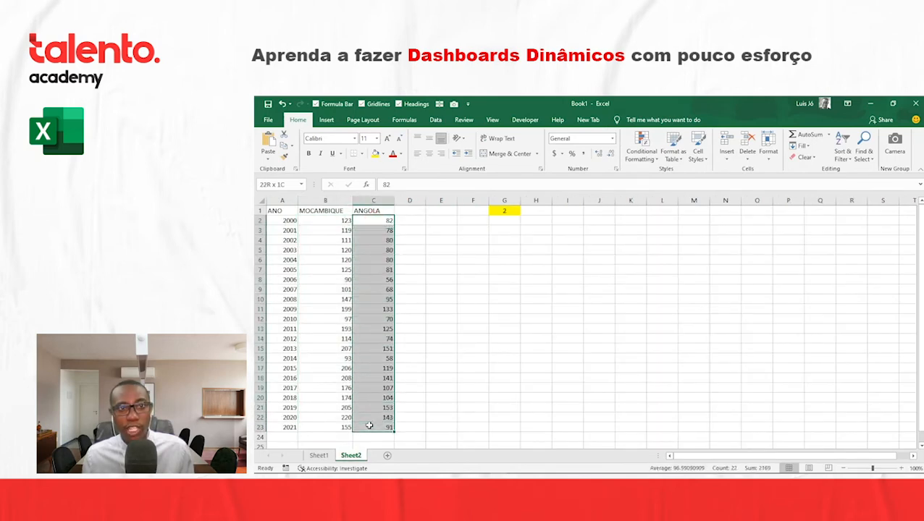
# - Choose the Mozambique flag option on Sheet1 again and return to linked cell G1 on Sheet2
pyautogui.click(319, 455)
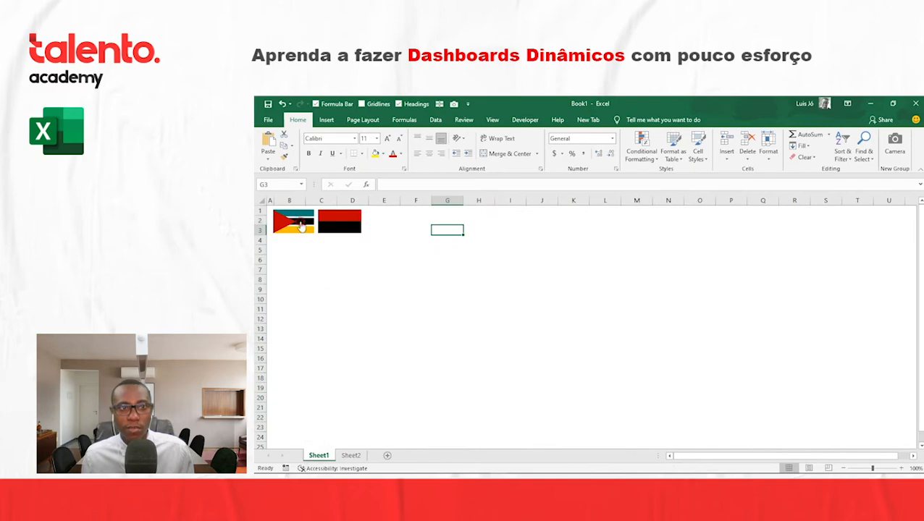
pyautogui.click(351, 456)
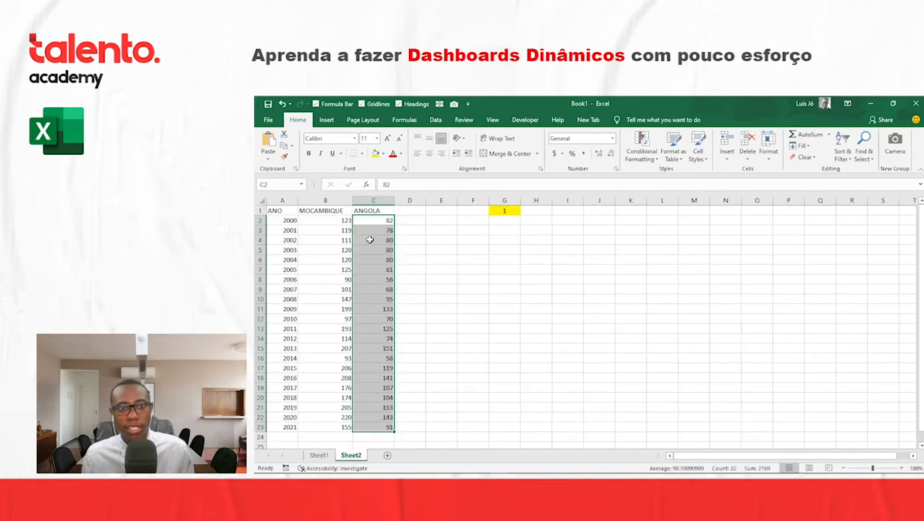
# - Examine linked cell G1, the country headers and empty column D on Sheet2, ending with cell D1 selected
pyautogui.click(410, 268)
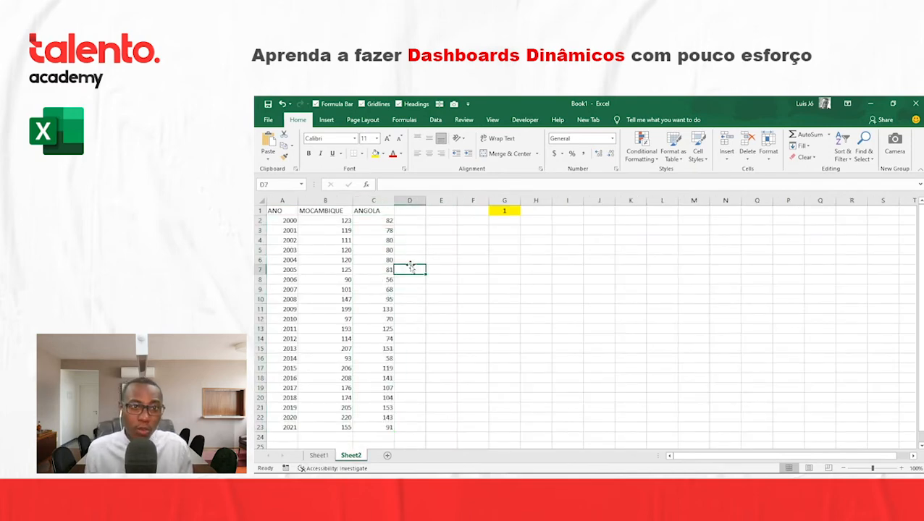
pyautogui.click(399, 202)
pyautogui.moveTo(404, 220); pyautogui.dragTo(415, 427)
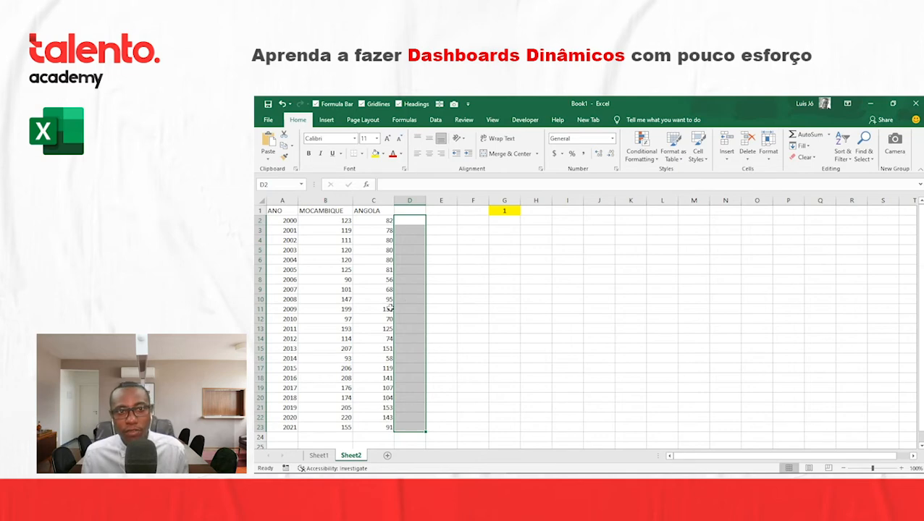
pyautogui.click(411, 202)
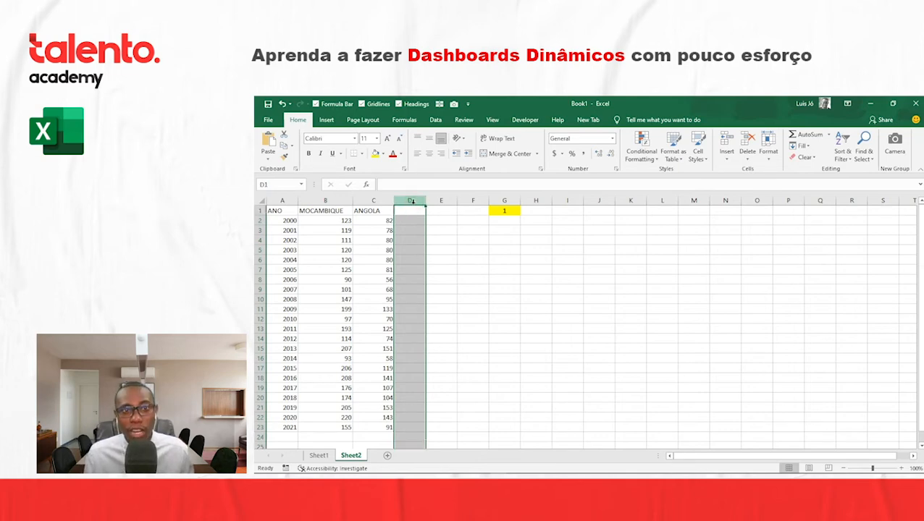
pyautogui.click(498, 209)
pyautogui.click(344, 212)
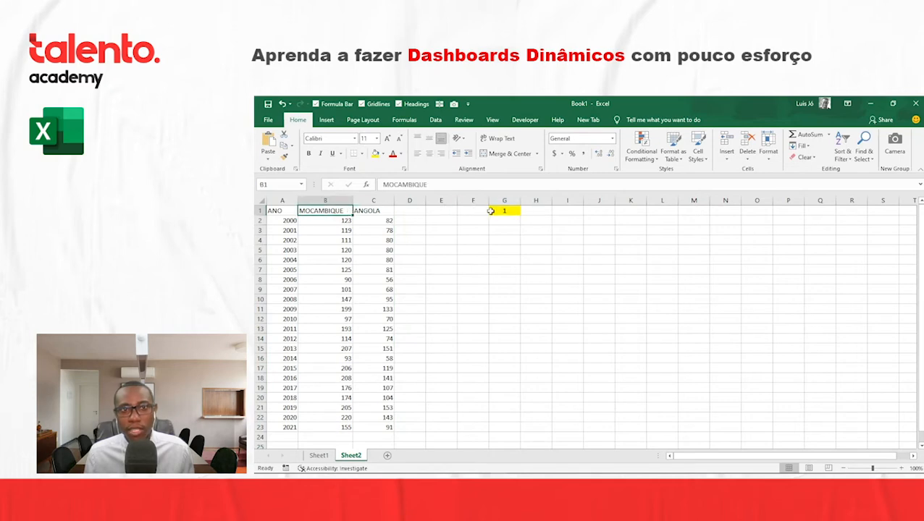
pyautogui.click(373, 209)
pyautogui.click(398, 209)
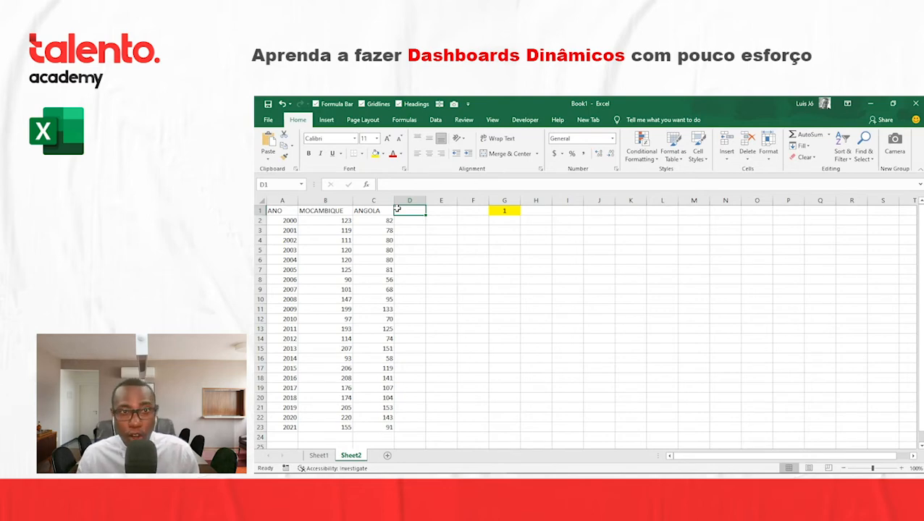
pyautogui.click(403, 120)
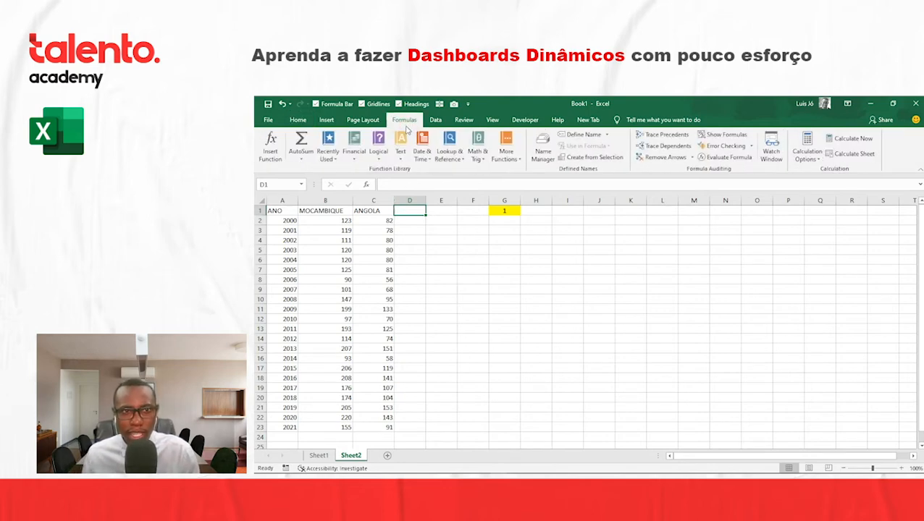
pyautogui.click(380, 154)
pyautogui.click(479, 157)
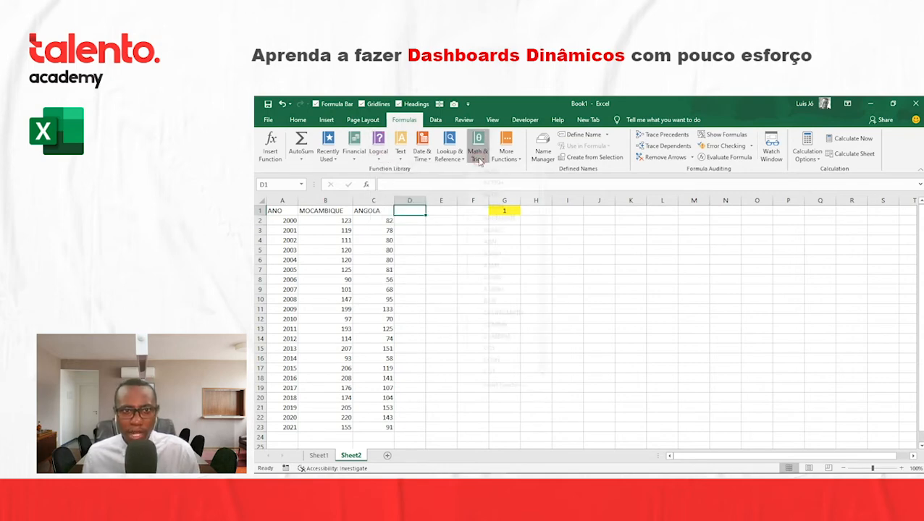
pyautogui.click(447, 160)
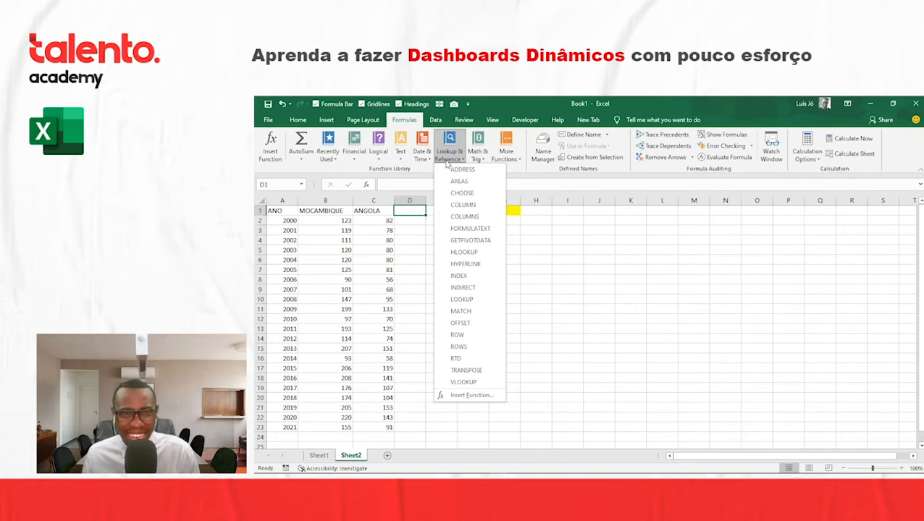
pyautogui.click(549, 225)
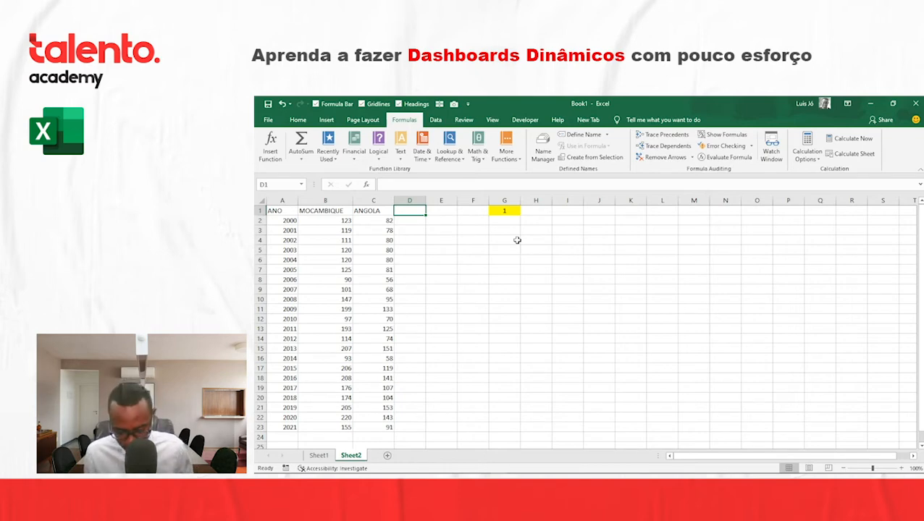
# - Begin an IF formula in cell D1 of Sheet2 with the logical test G1=1
pyautogui.write('=IF(')
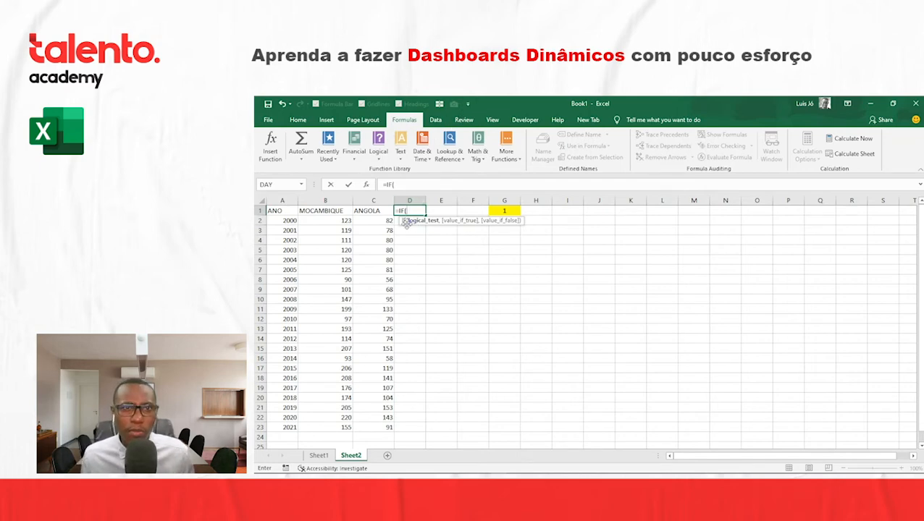
pyautogui.click(402, 186)
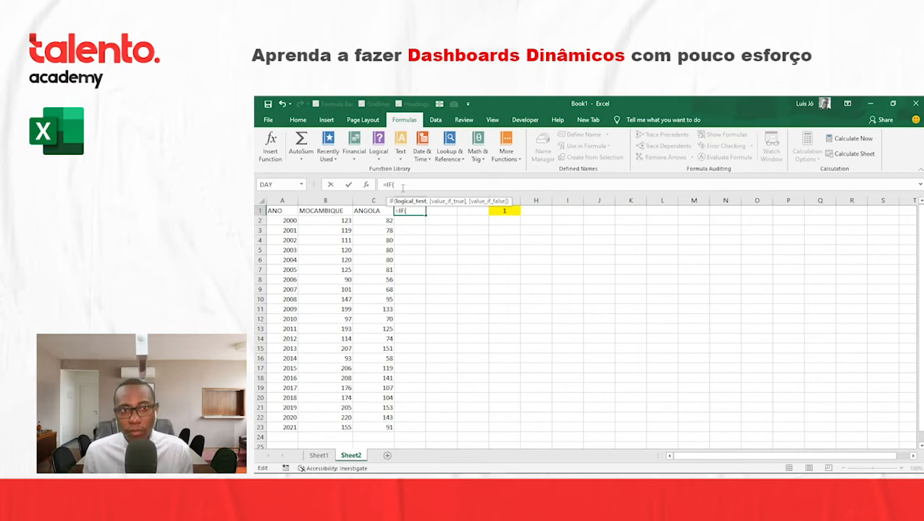
pyautogui.press('BackSpace')
pyautogui.press('BackSpace')
pyautogui.press('BackSpace')
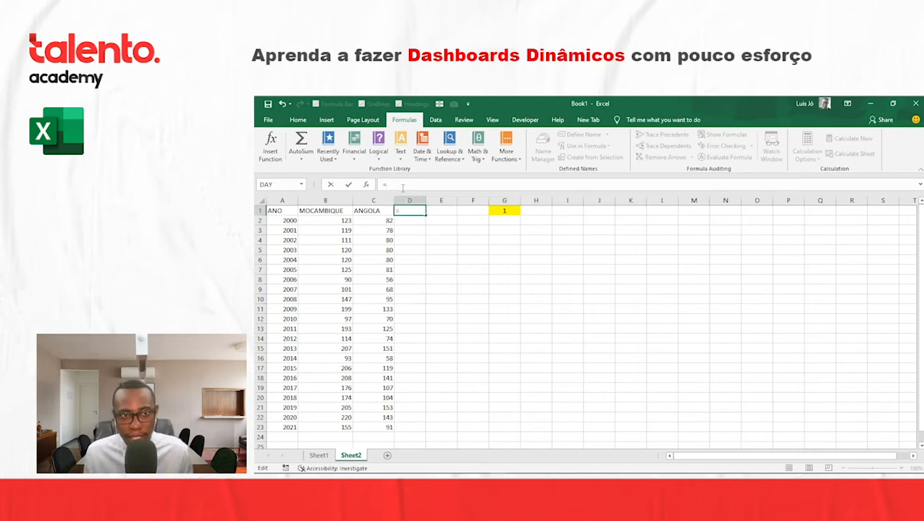
pyautogui.write('if')
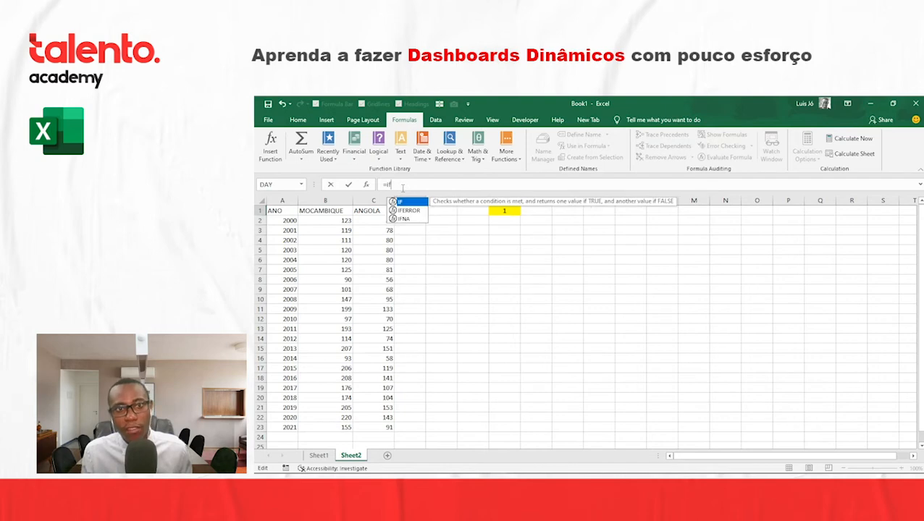
pyautogui.press('Escape')
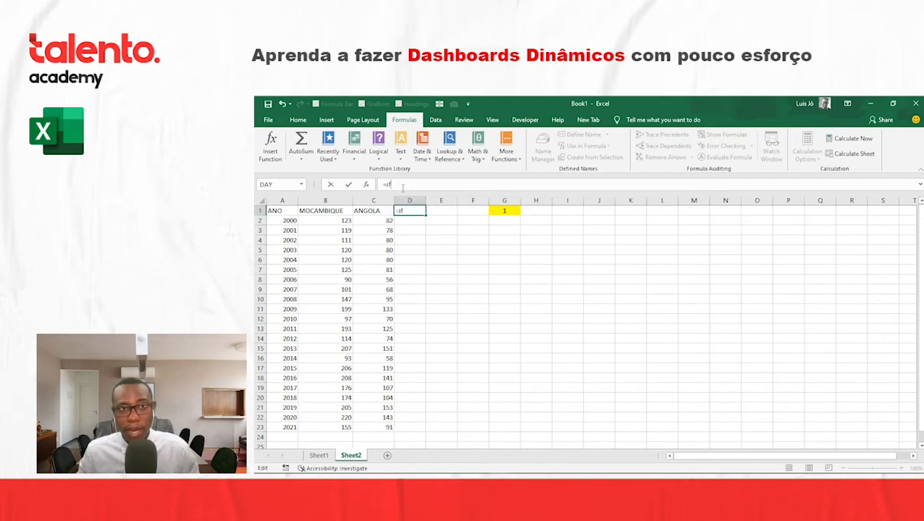
pyautogui.write('(')
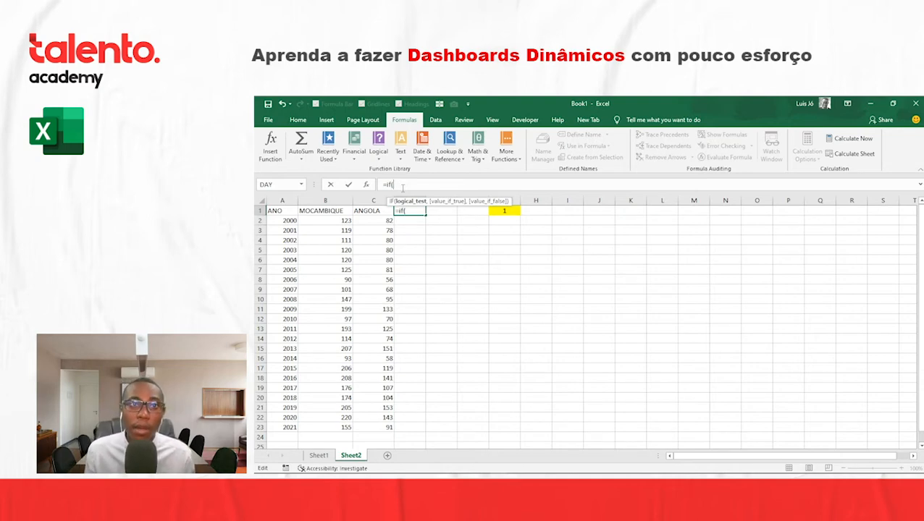
pyautogui.press('BackSpace')
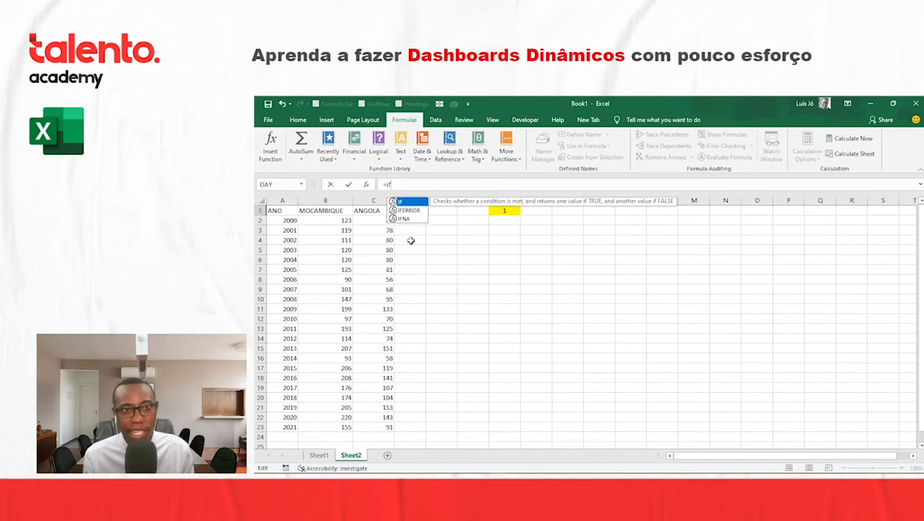
pyautogui.write('(')
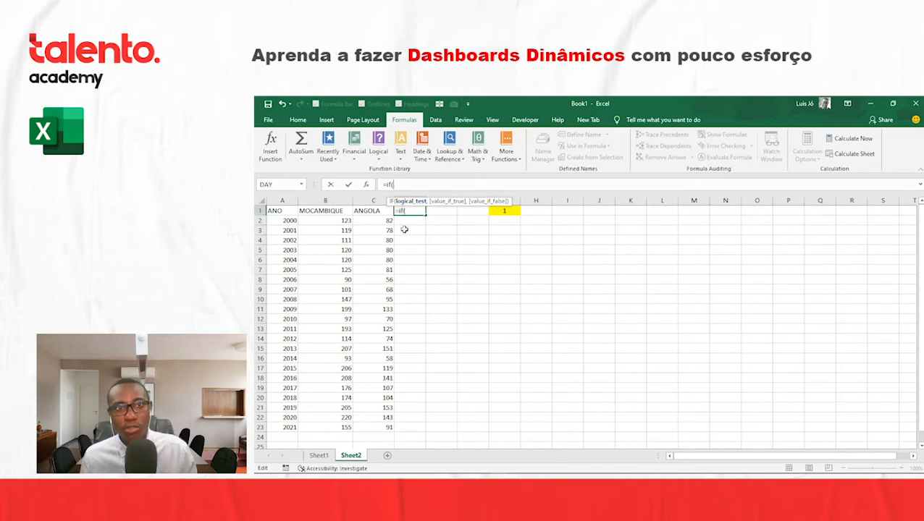
pyautogui.click(493, 211)
pyautogui.write('=1')
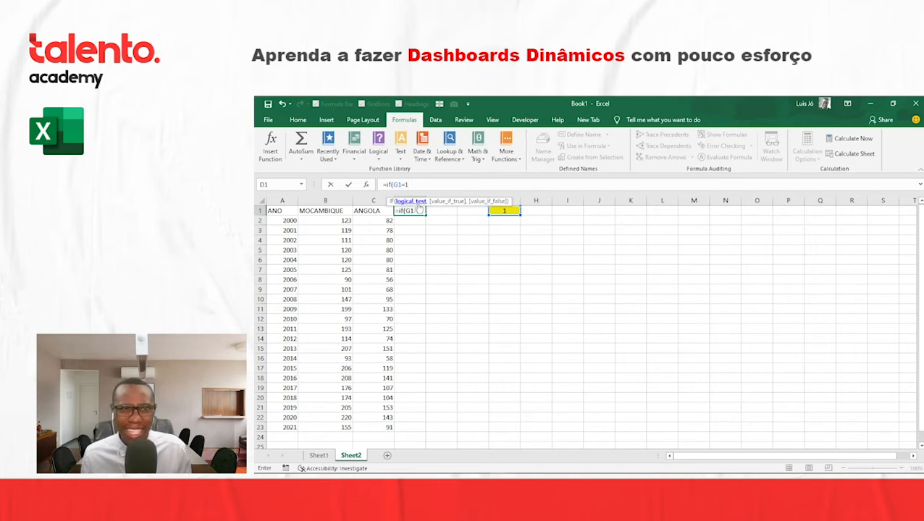
pyautogui.write(',')
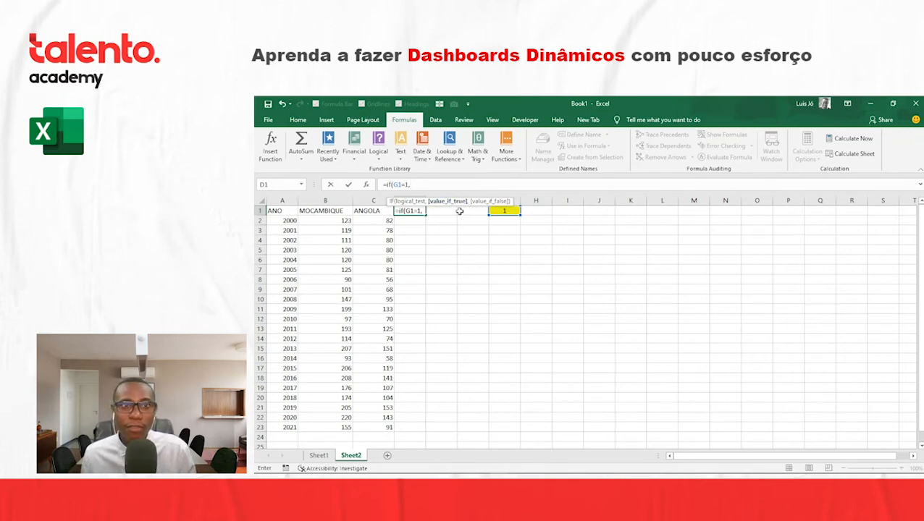
# - Complete the IF formula in D1 so it returns "MOZ" when true and "ANGOLA" when false
pyautogui.write('"')
pyautogui.write(',')
pyautogui.write('MOZ')
pyautogui.write('"')
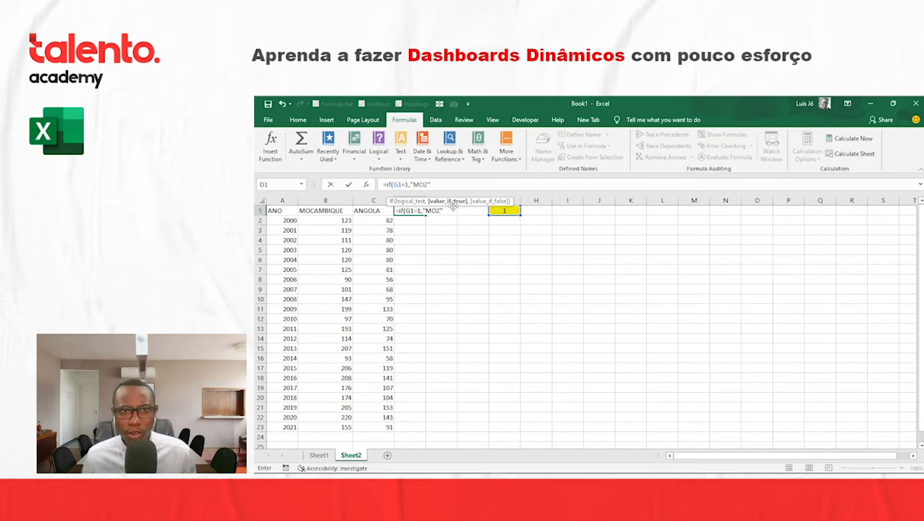
pyautogui.click(427, 184)
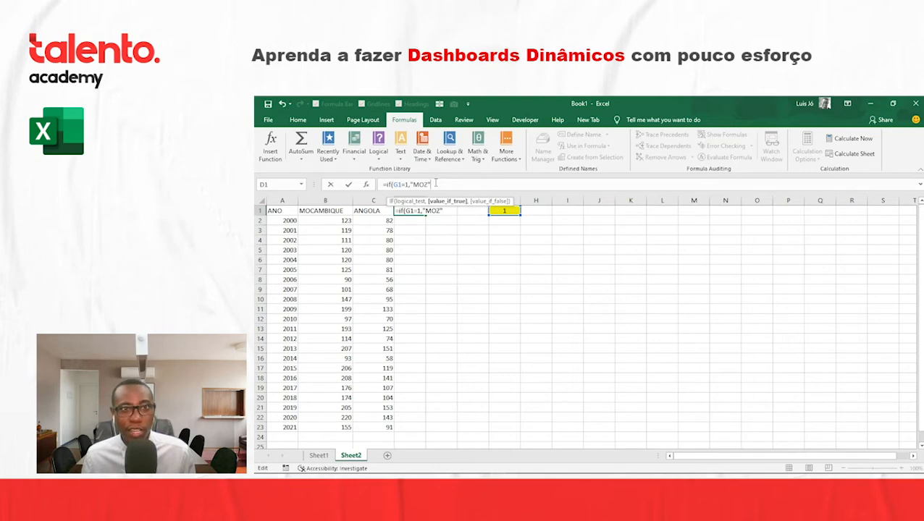
pyautogui.write(',')
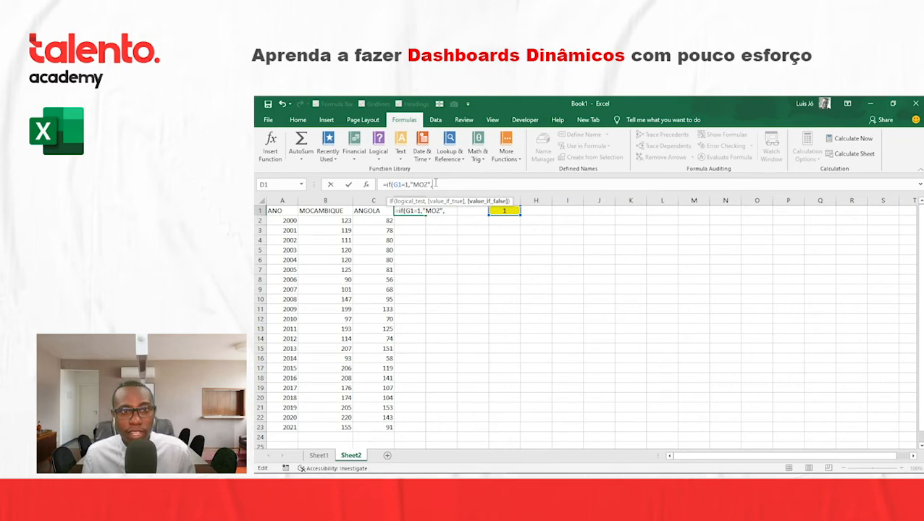
pyautogui.write('"ANGOLA"')
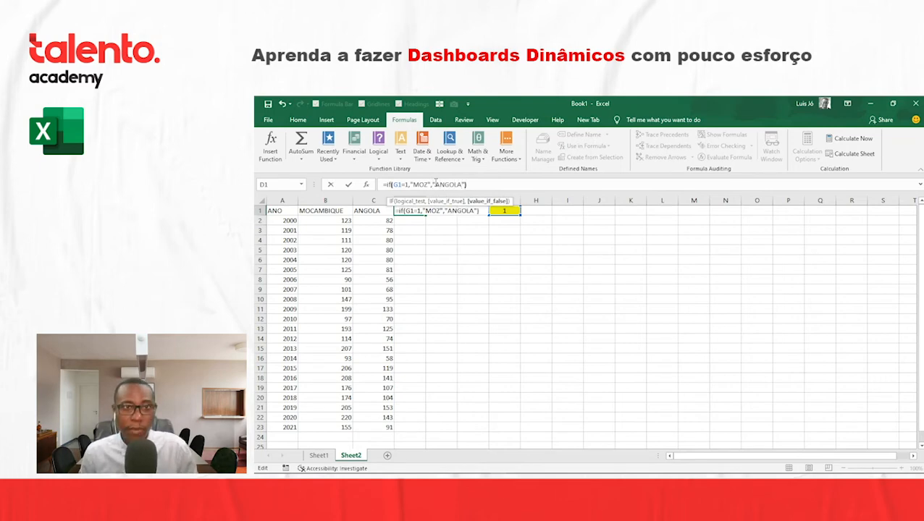
pyautogui.write(')')
pyautogui.press('Return')
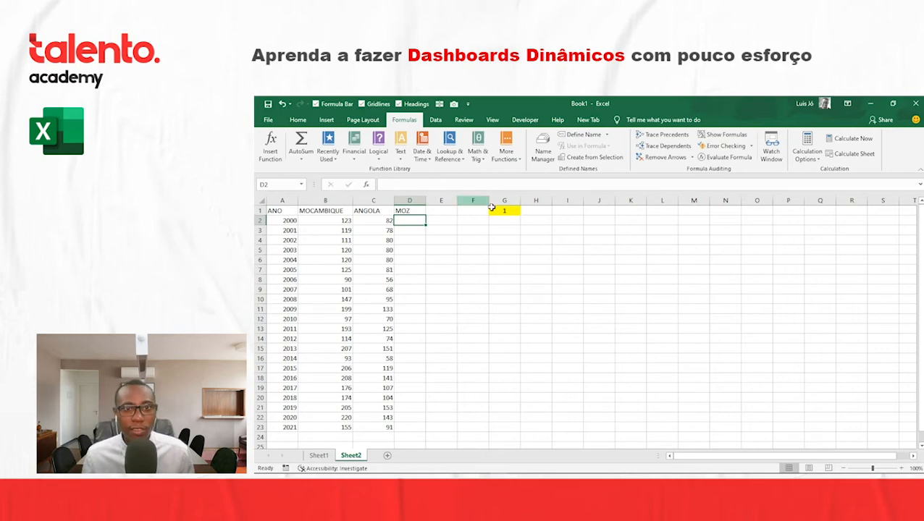
# - Test the D1 formula by setting G1 to 2 and back to 1, checking header D1
pyautogui.click(498, 211)
pyautogui.write('2')
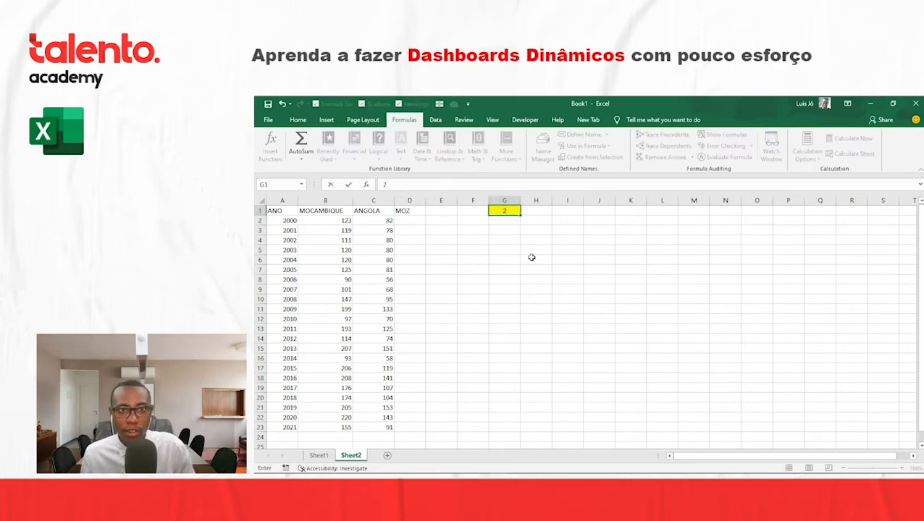
pyautogui.press('Return')
pyautogui.click(417, 211)
pyautogui.click(504, 211)
pyautogui.write('1')
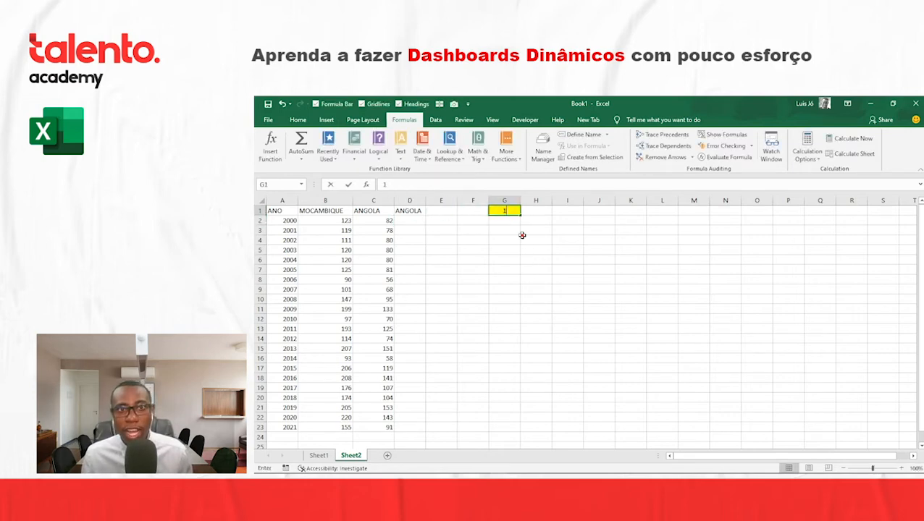
pyautogui.click(522, 237)
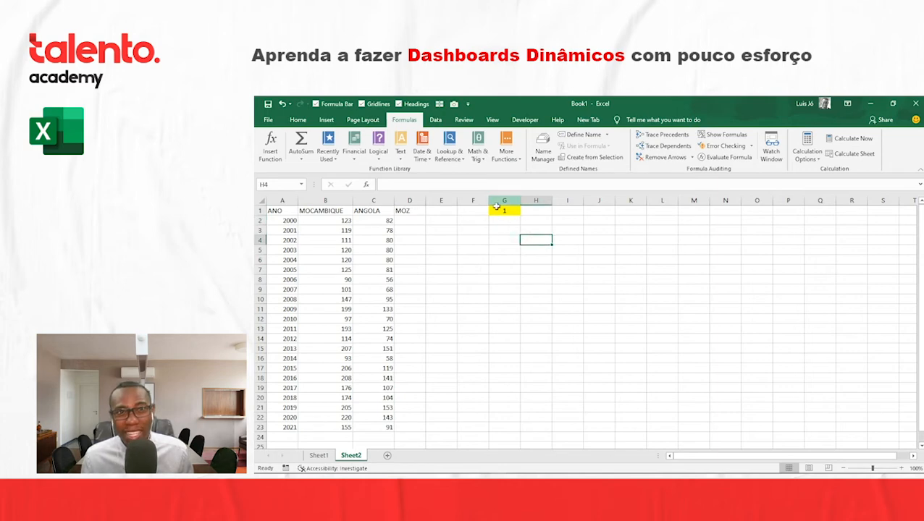
pyautogui.click(421, 210)
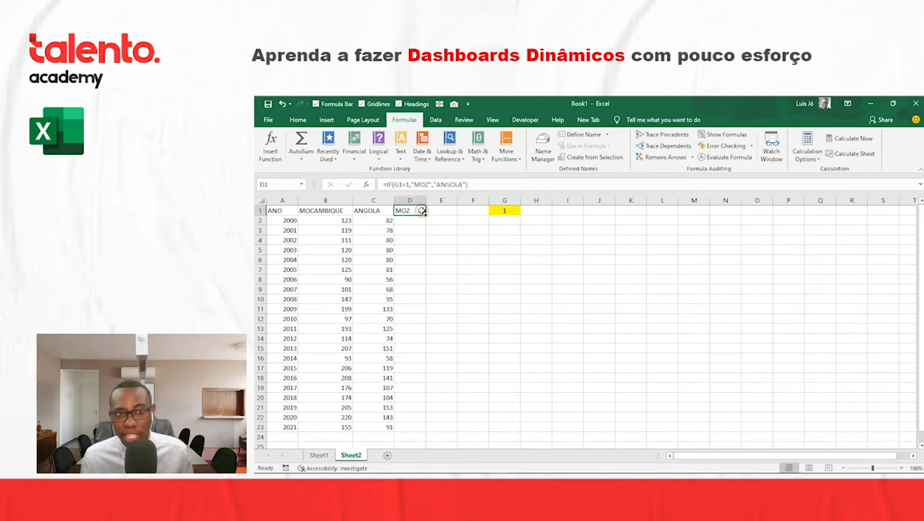
# - Choose the Angola flag option on Sheet1, and check linked cell G1 and header D1 on Sheet2
pyautogui.click(319, 456)
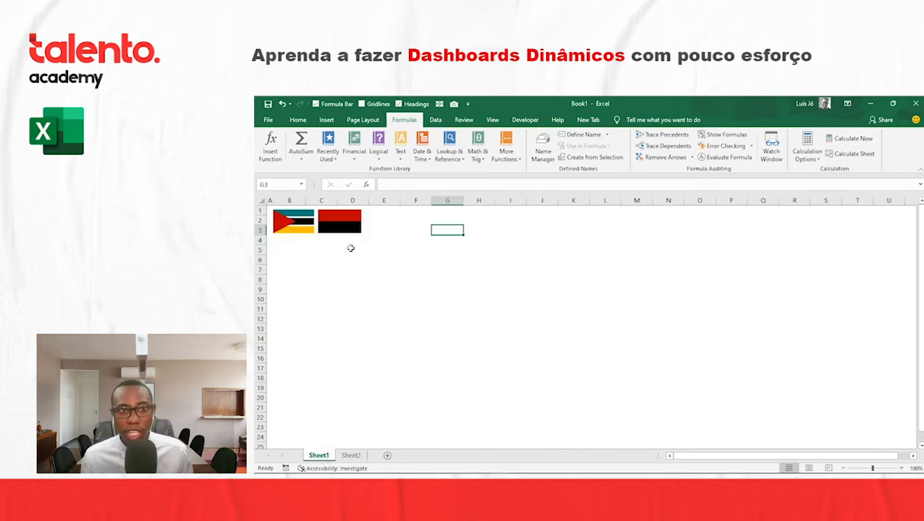
pyautogui.click(352, 456)
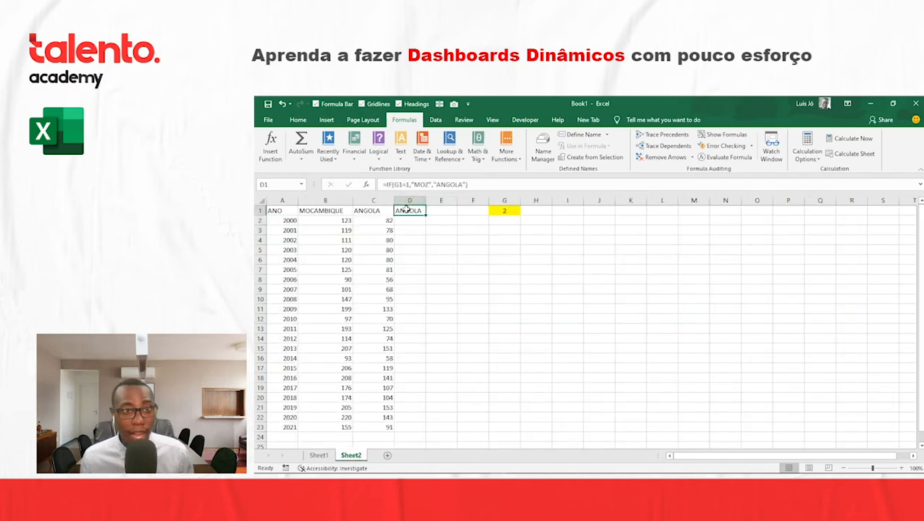
pyautogui.click(509, 210)
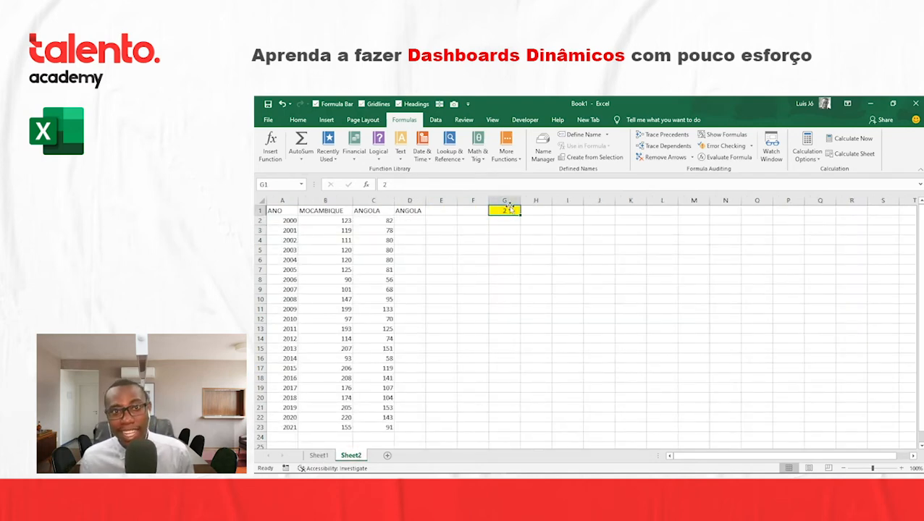
pyautogui.click(418, 211)
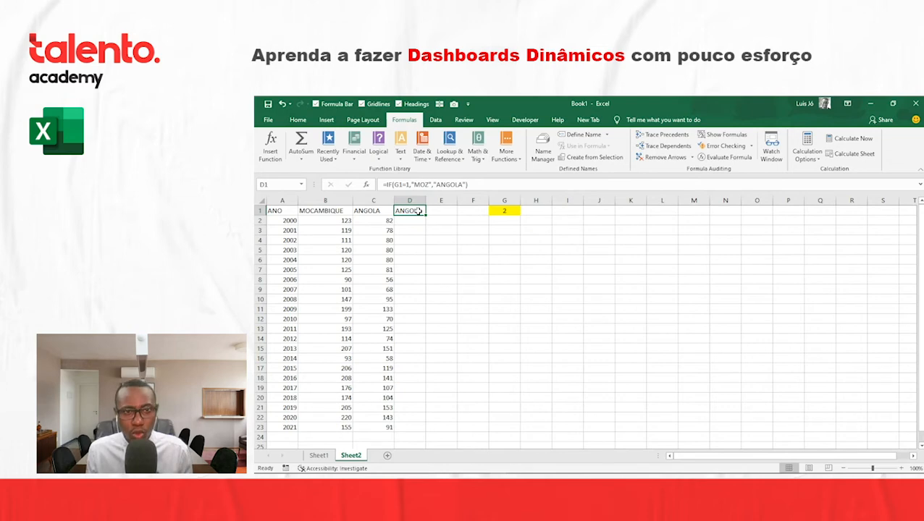
# - Examine header D1, the first data cells B2 and D2, and the available logical and lookup functions
pyautogui.click(411, 221)
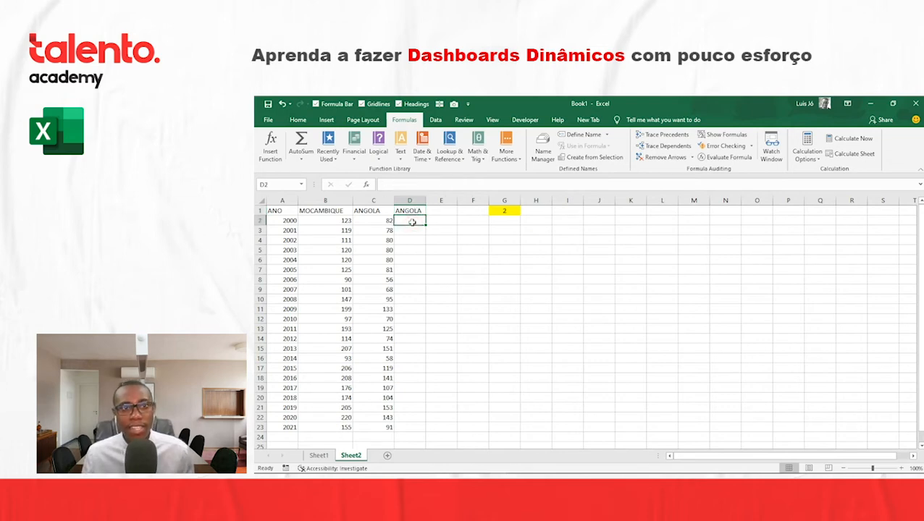
pyautogui.click(412, 210)
pyautogui.click(408, 221)
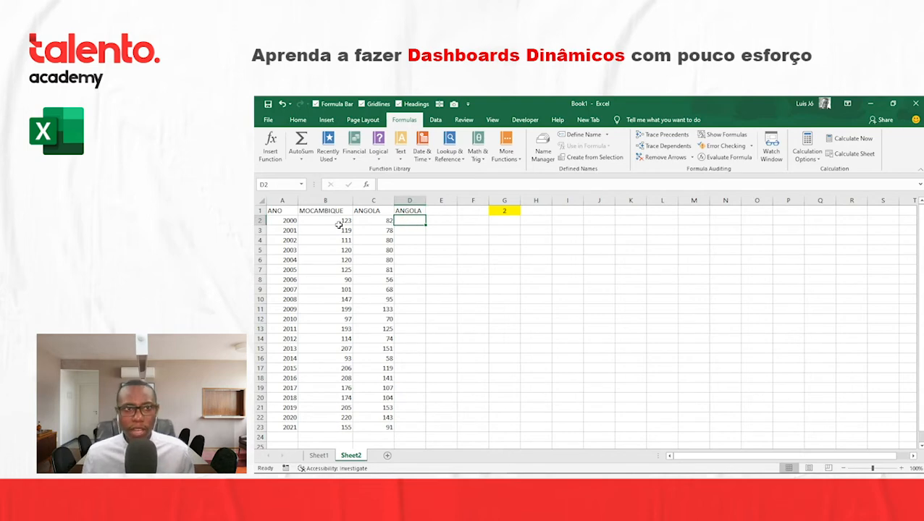
pyautogui.click(339, 223)
pyautogui.click(417, 222)
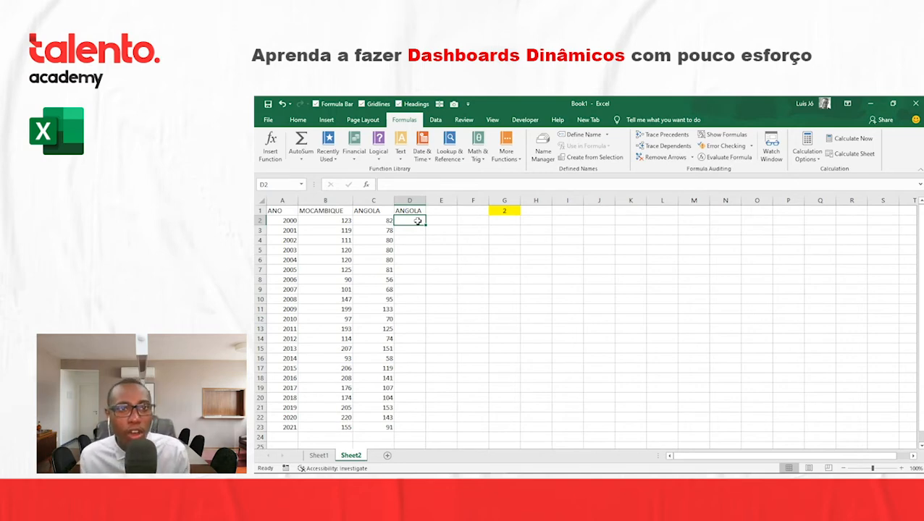
pyautogui.click(409, 211)
pyautogui.click(378, 153)
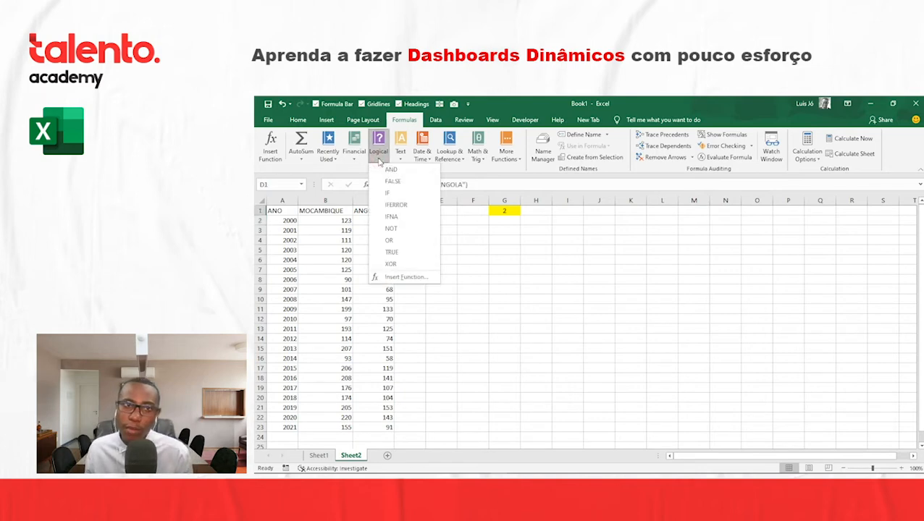
pyautogui.press('Escape')
pyautogui.click(447, 152)
pyautogui.click(414, 221)
pyautogui.write('=INDEX(')
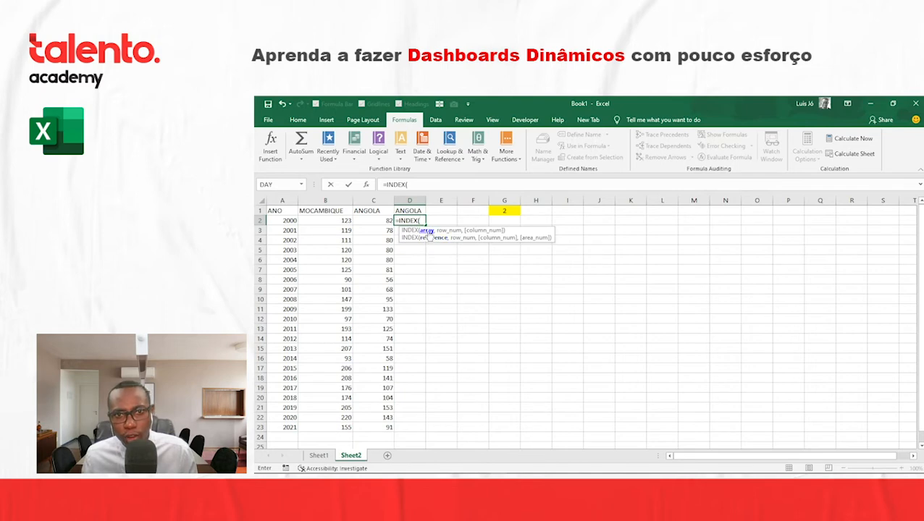
pyautogui.click(417, 187)
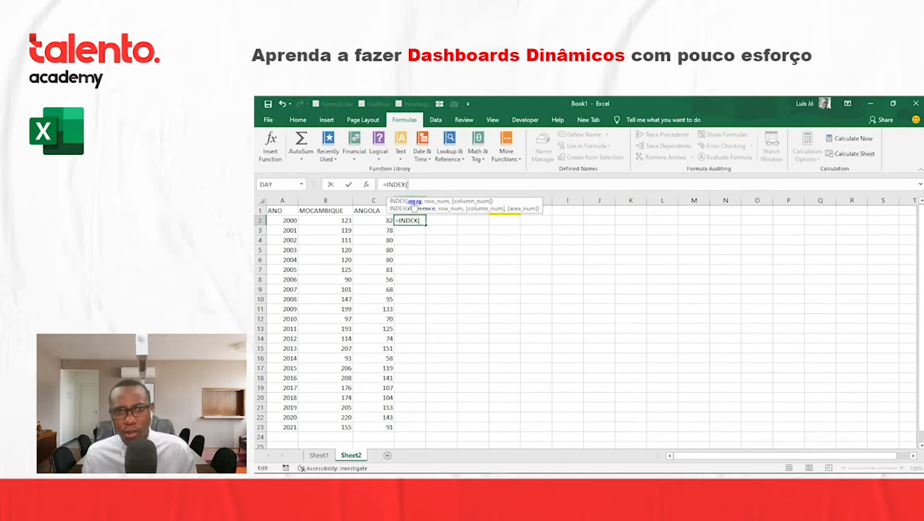
pyautogui.moveTo(324, 221); pyautogui.dragTo(374, 223)
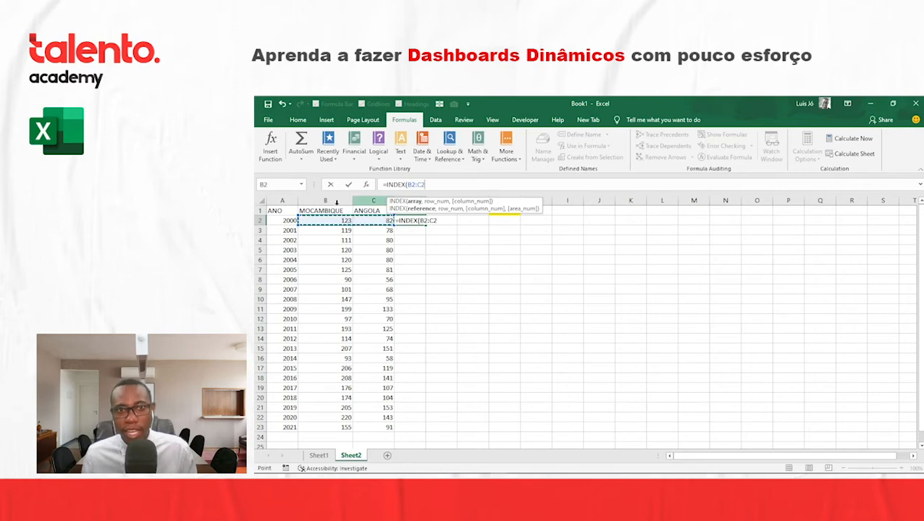
pyautogui.write(',')
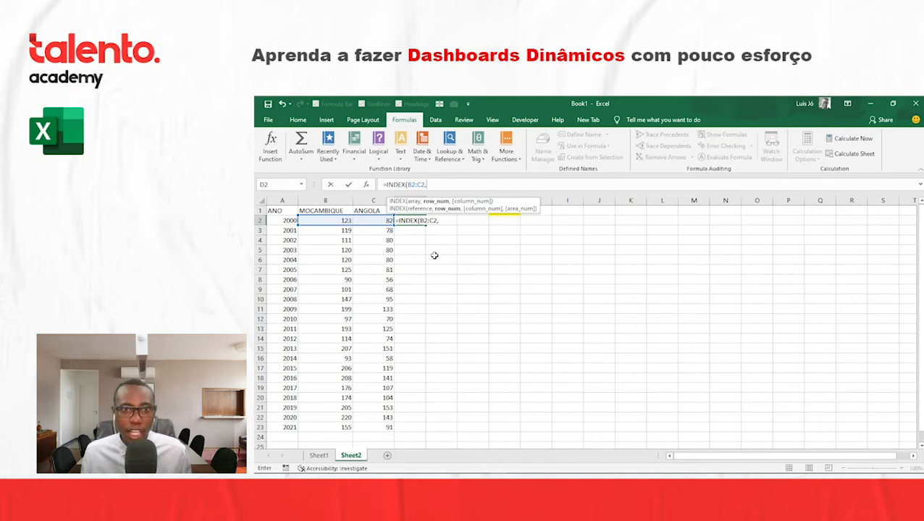
pyautogui.click(512, 219)
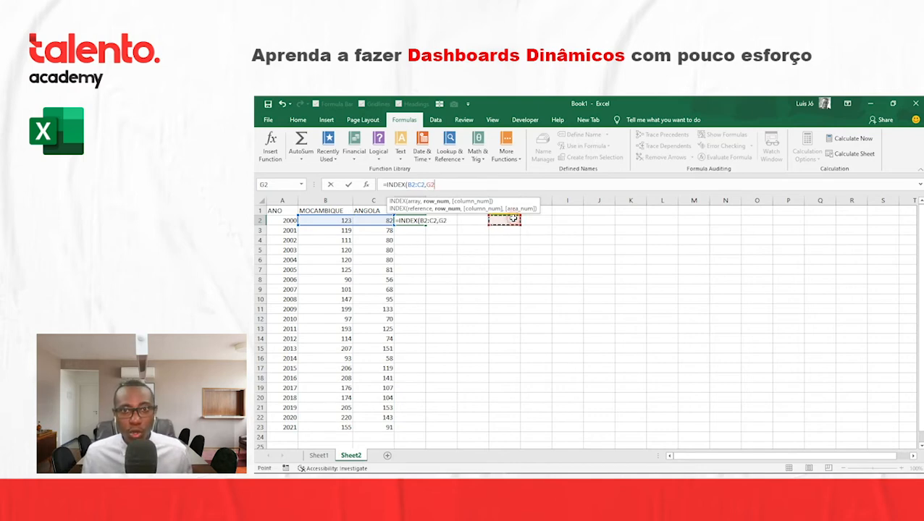
pyautogui.press('Up')
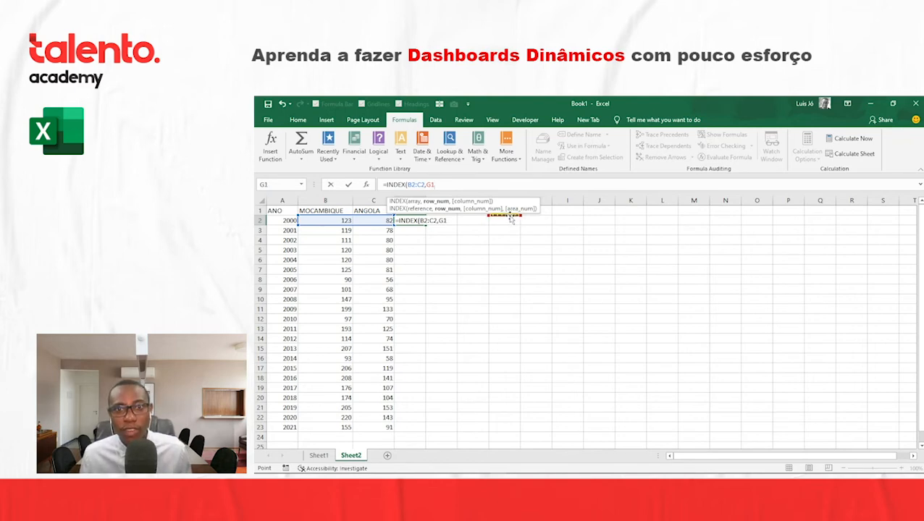
pyautogui.press('Return')
# - Enter an INDEX formula in D8 with array B8:C8, row number 0 and column number G1
pyautogui.click(407, 278)
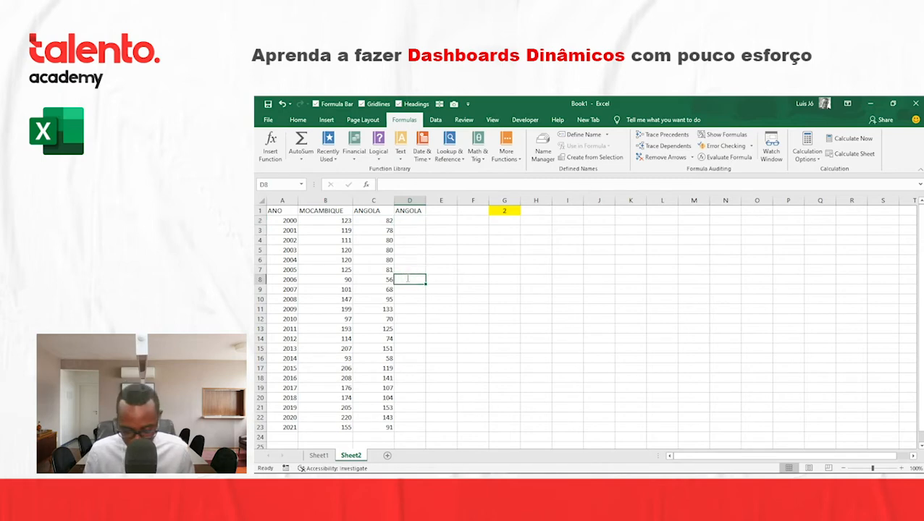
pyautogui.write('=INDEX(')
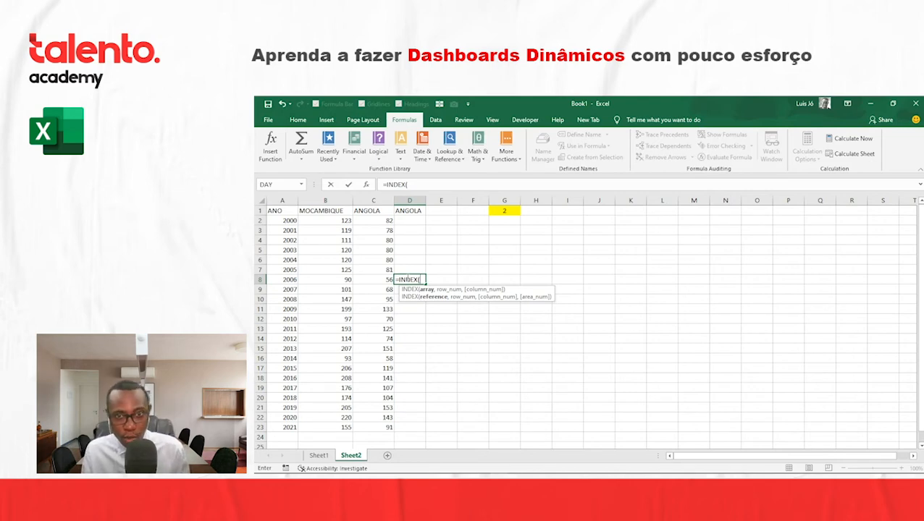
pyautogui.moveTo(350, 280); pyautogui.dragTo(373, 279)
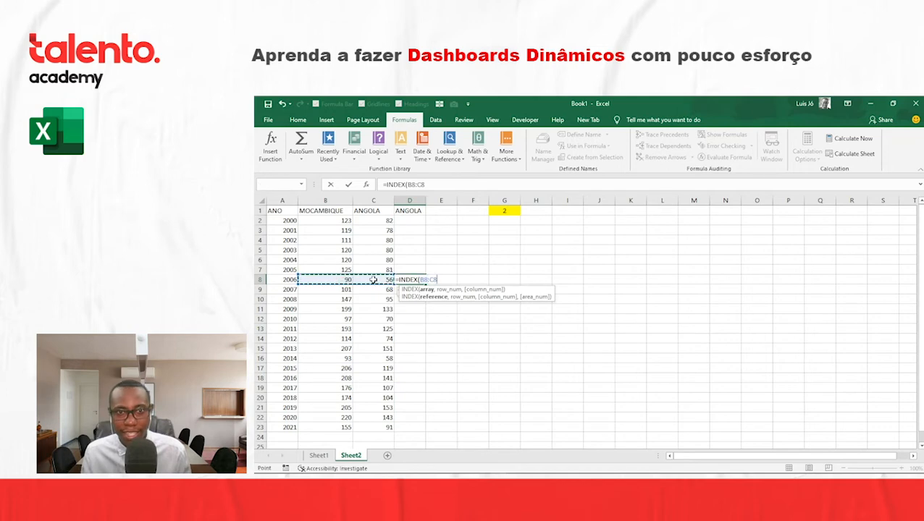
pyautogui.write(',0')
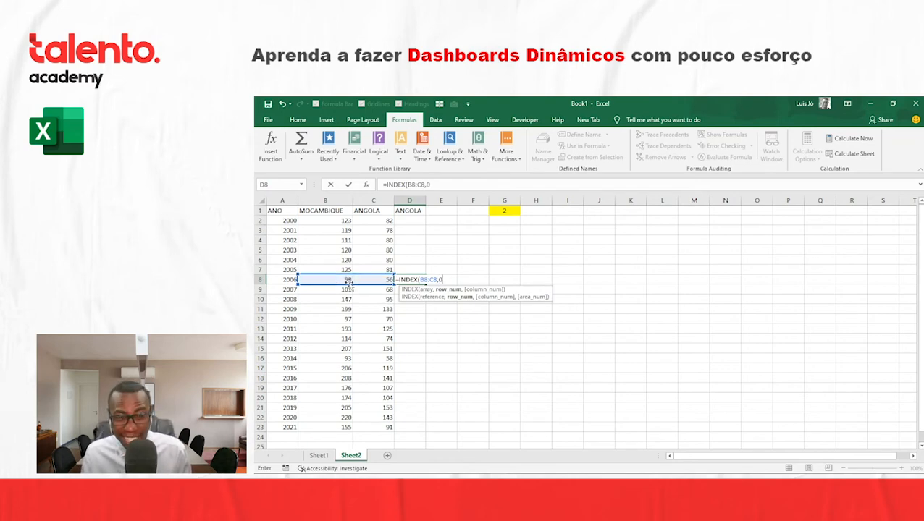
pyautogui.write(',')
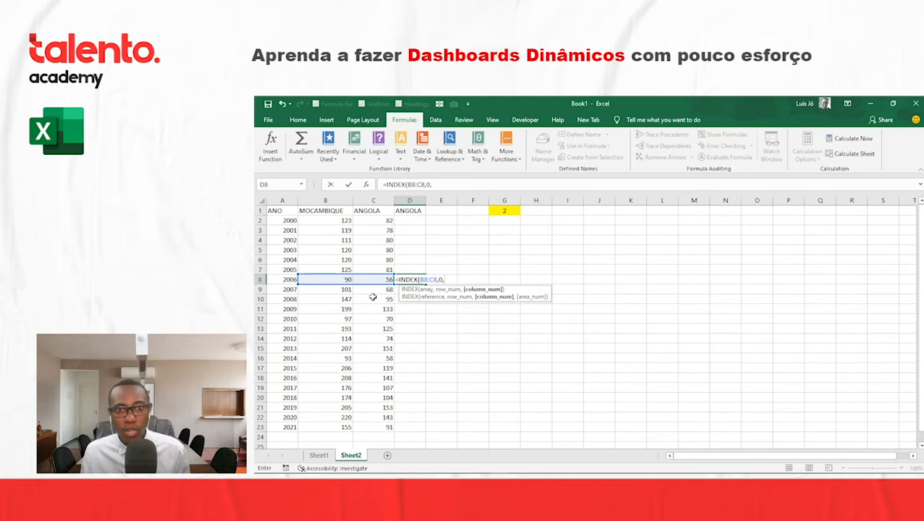
pyautogui.click(500, 211)
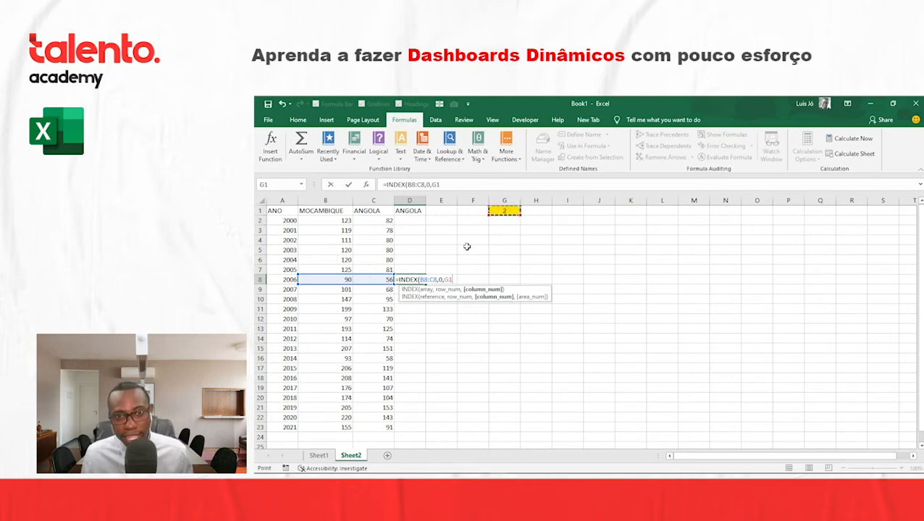
pyautogui.press('Return')
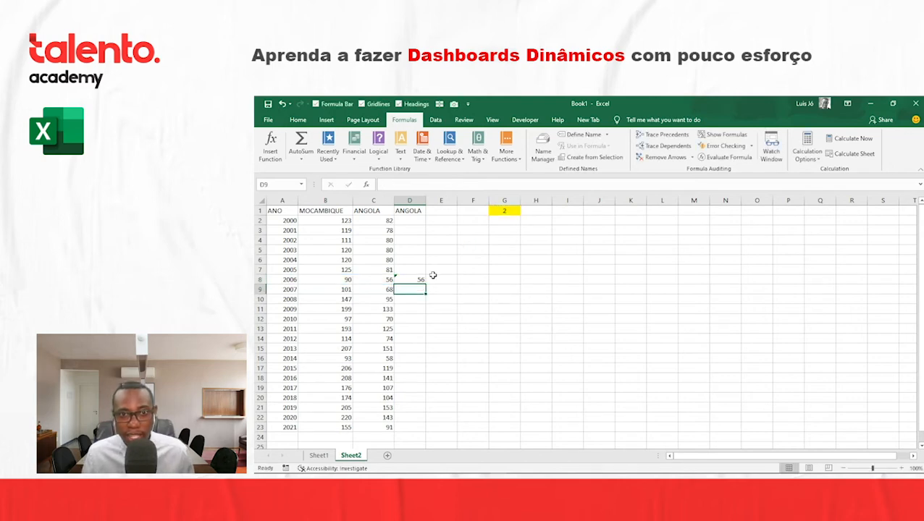
# - Set G1 to 1 to test the INDEX formula in D8
pyautogui.click(504, 210)
pyautogui.write('1')
pyautogui.press('Return')
# - Make the G1 reference absolute in D8's INDEX formula and fill the formula across D2:D23
pyautogui.click(419, 281)
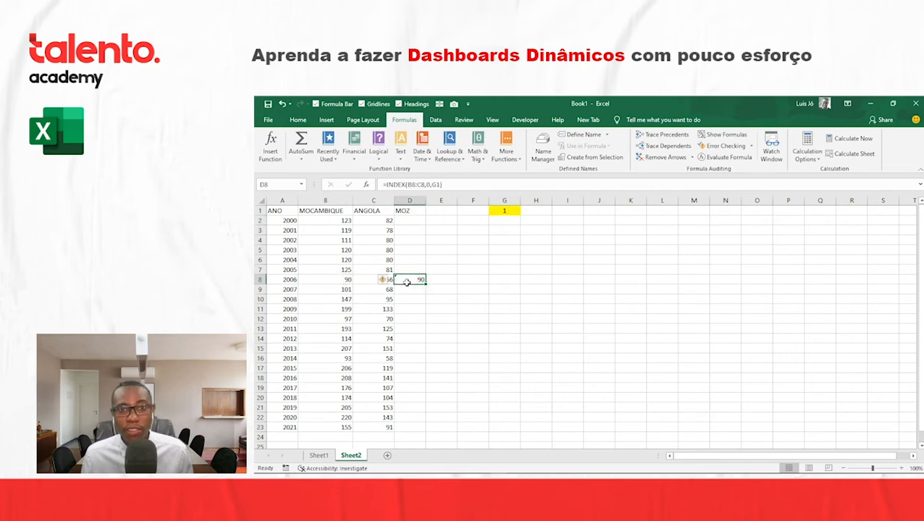
pyautogui.click(429, 185)
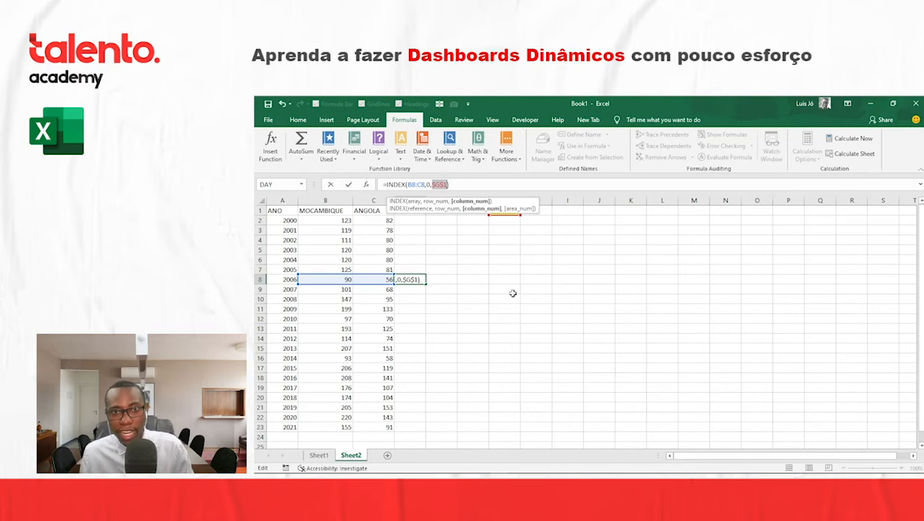
pyautogui.press('Return')
pyautogui.click(418, 280)
pyautogui.moveTo(425, 284); pyautogui.dragTo(419, 219)
pyautogui.doubleClick(426, 283)
pyautogui.click(472, 260)
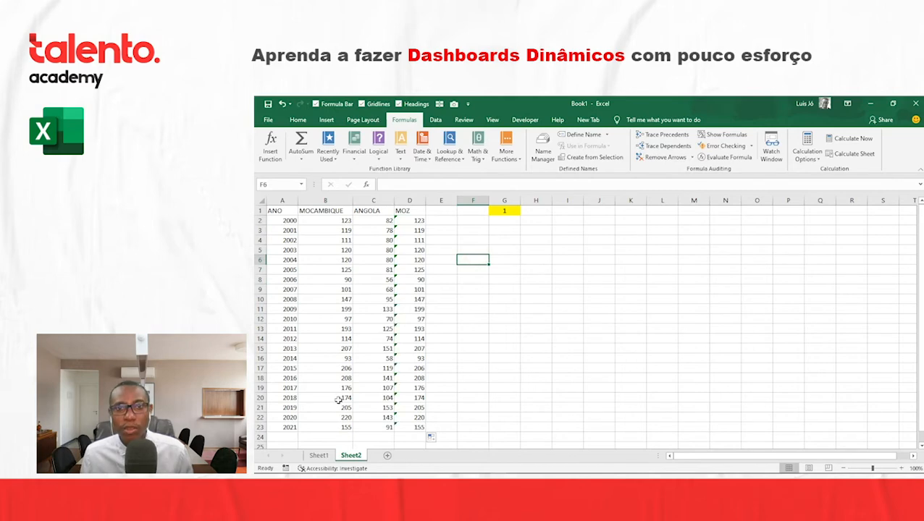
# - Choose the Angola flag option on Sheet1 and check the formula values in column D on Sheet2
pyautogui.click(324, 455)
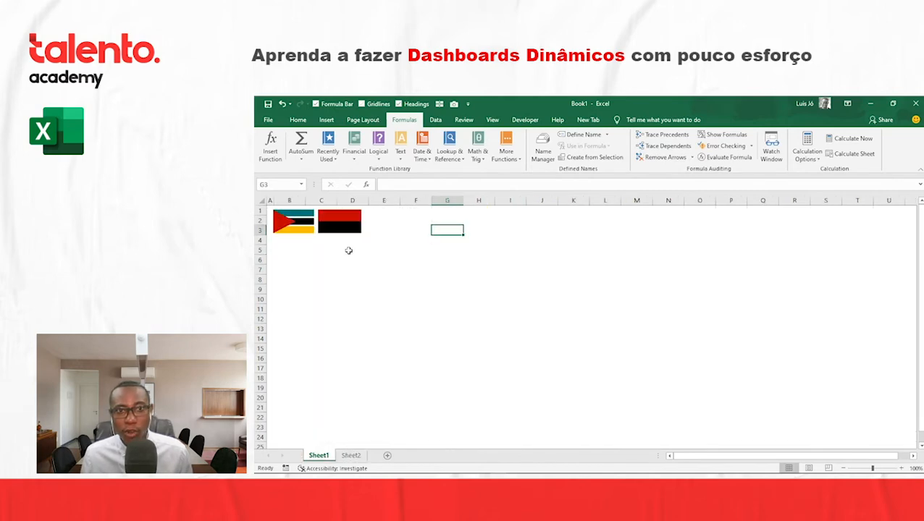
pyautogui.click(351, 456)
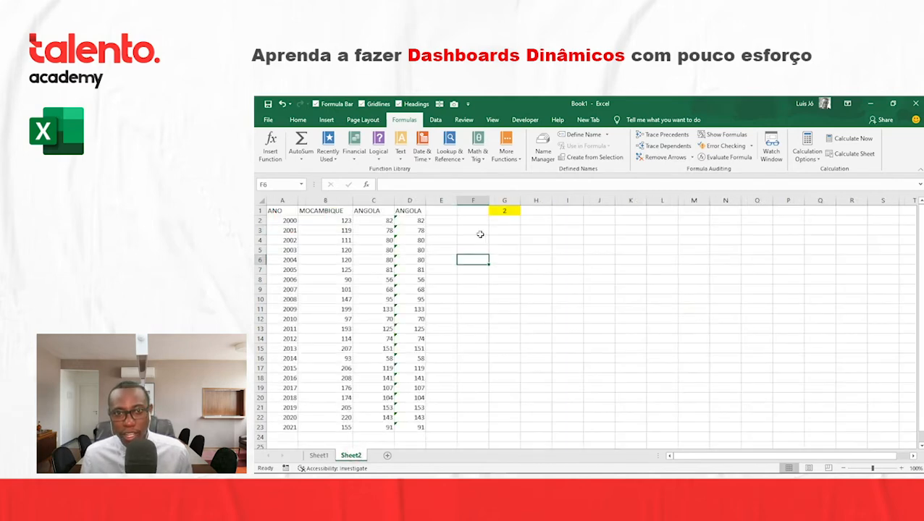
# - Inspect the INDEX formulas in cells D2 to D6 on Sheet2
pyautogui.click(412, 220)
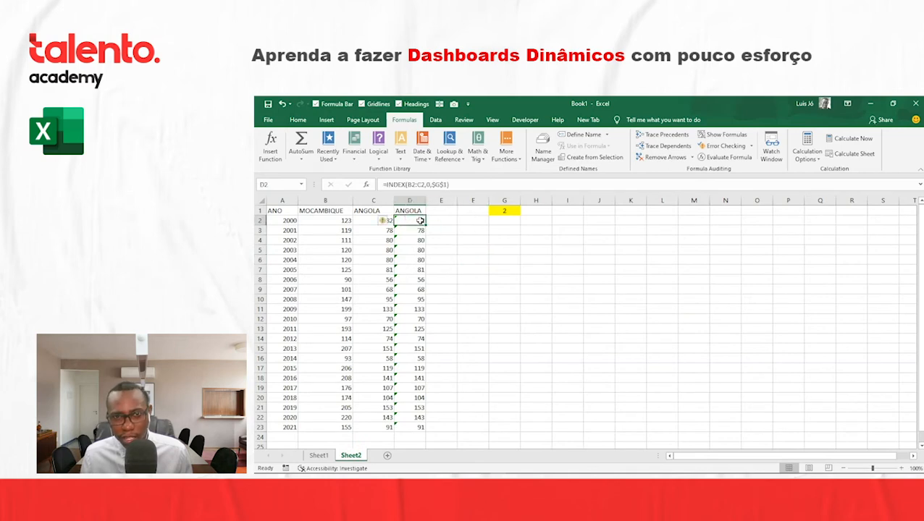
pyautogui.click(414, 230)
pyautogui.click(416, 240)
pyautogui.click(416, 249)
pyautogui.click(416, 260)
# - Choose the Mozambique flag option on Sheet1 and check the values in column D on Sheet2
pyautogui.click(318, 455)
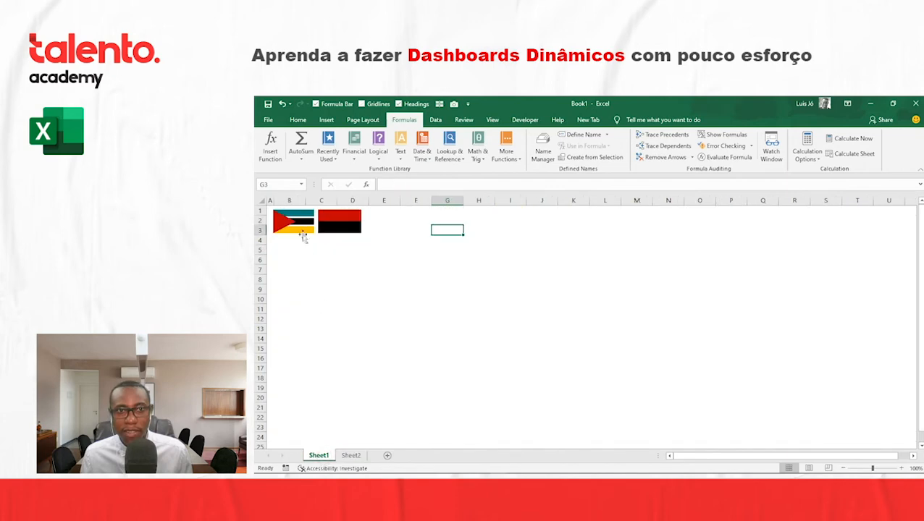
pyautogui.click(360, 459)
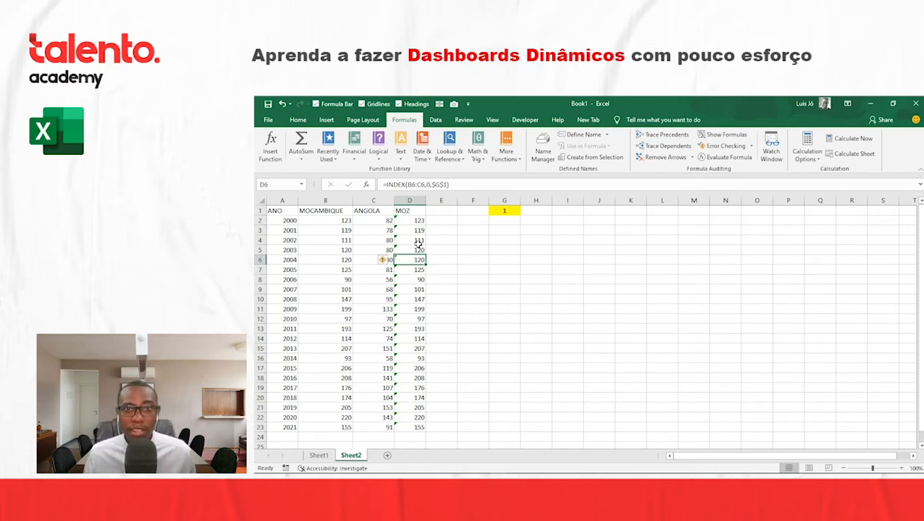
pyautogui.moveTo(410, 211); pyautogui.dragTo(411, 382)
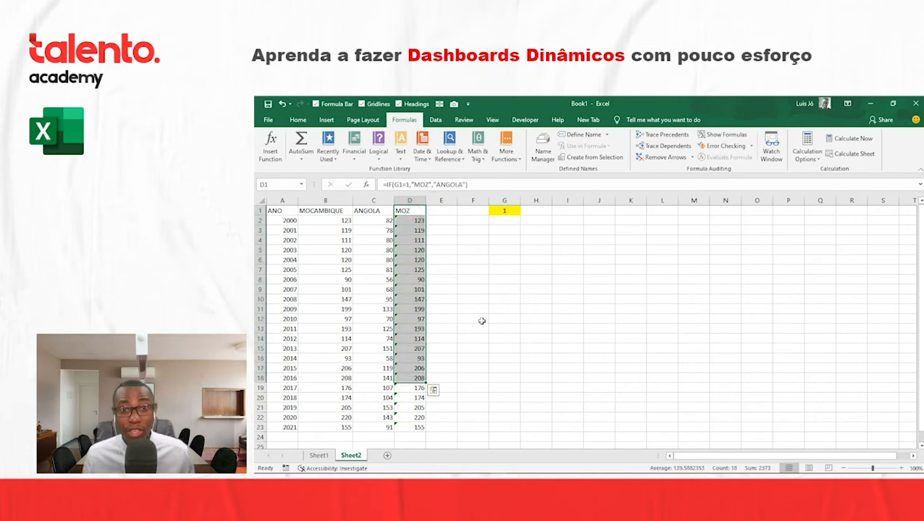
pyautogui.click(483, 281)
pyautogui.click(482, 261)
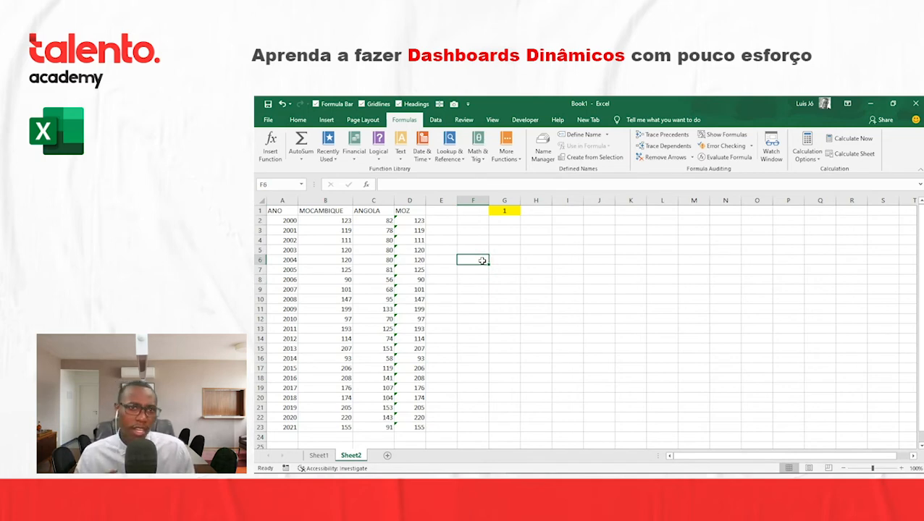
# - Enter the year 2000 in cell F6 on Sheet2
pyautogui.moveTo(290, 220); pyautogui.dragTo(287, 252)
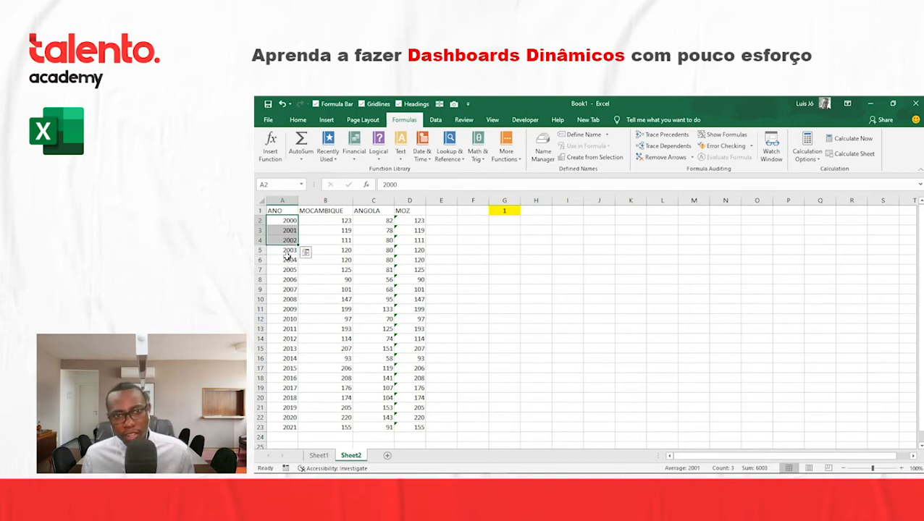
pyautogui.click(484, 249)
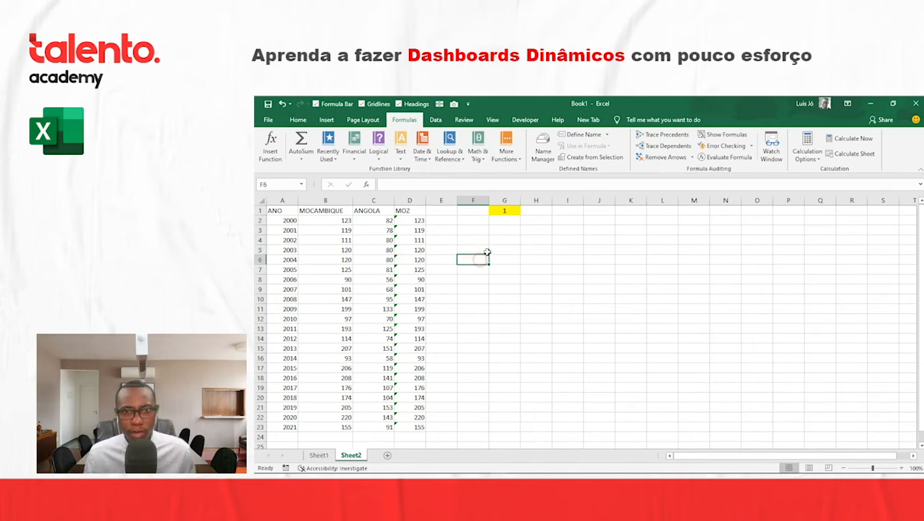
pyautogui.click(479, 262)
pyautogui.write('200')
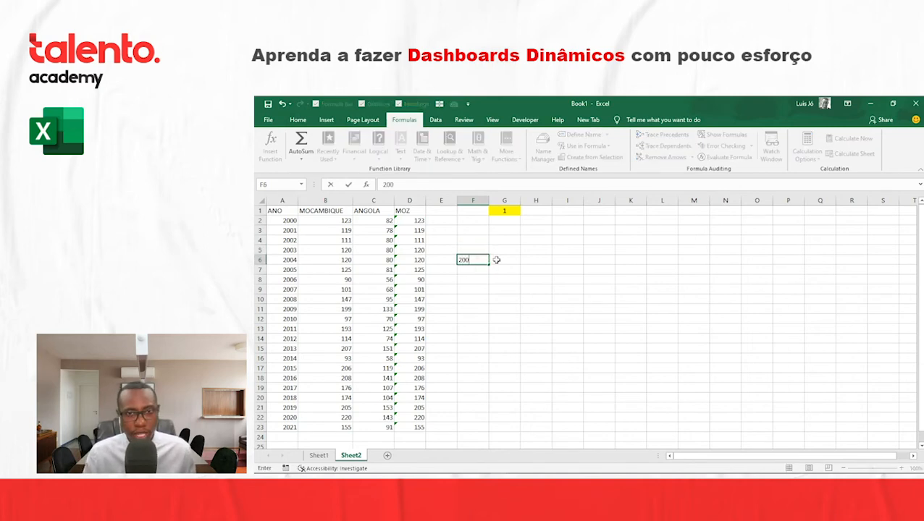
pyautogui.write('0')
pyautogui.click(478, 270)
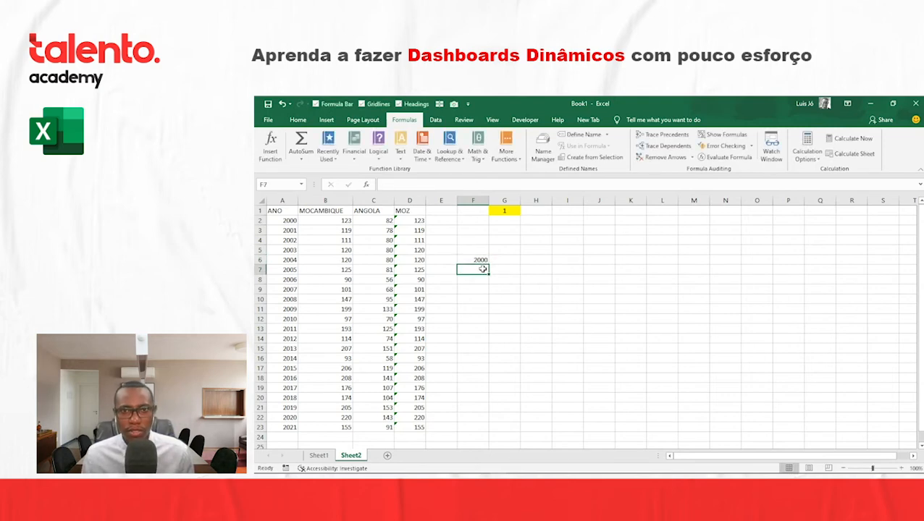
pyautogui.click(480, 261)
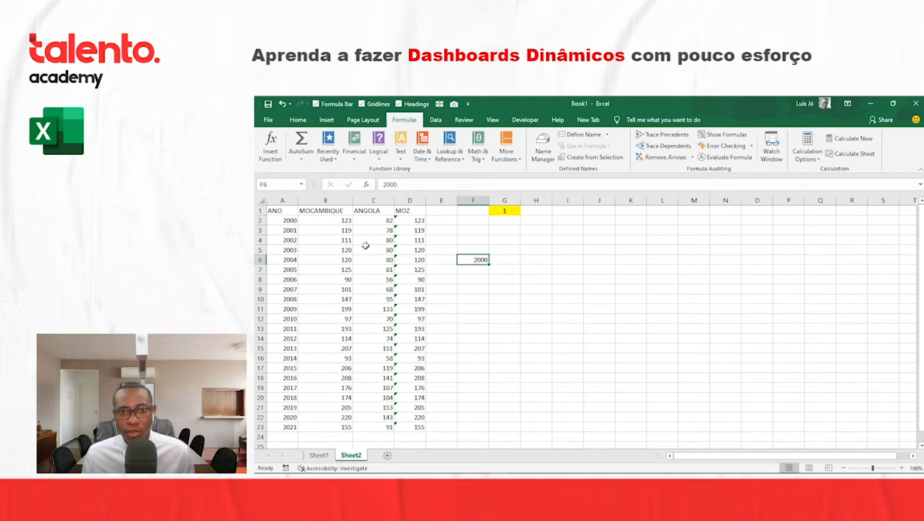
# - Review the years in column A and linked cell G1 on Sheet2, and the flag options on Sheet1
pyautogui.click(295, 220)
pyautogui.click(291, 239)
pyautogui.click(290, 262)
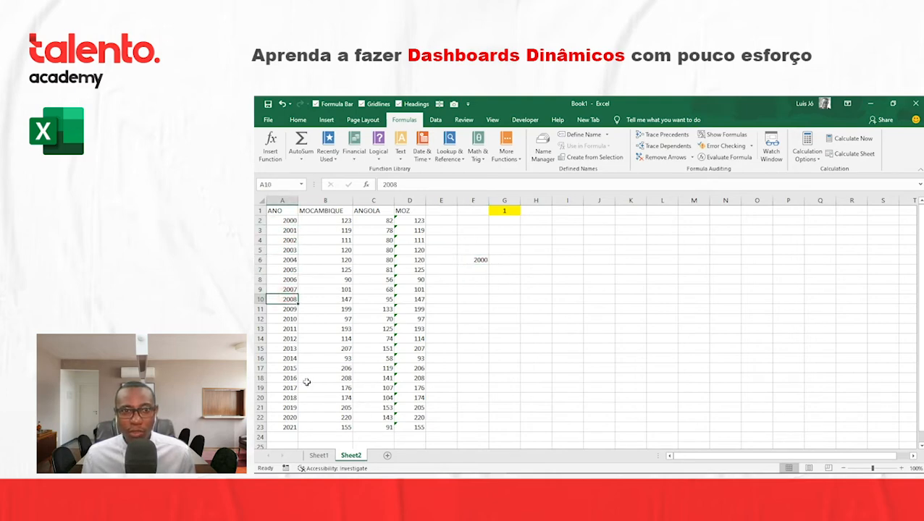
pyautogui.click(323, 455)
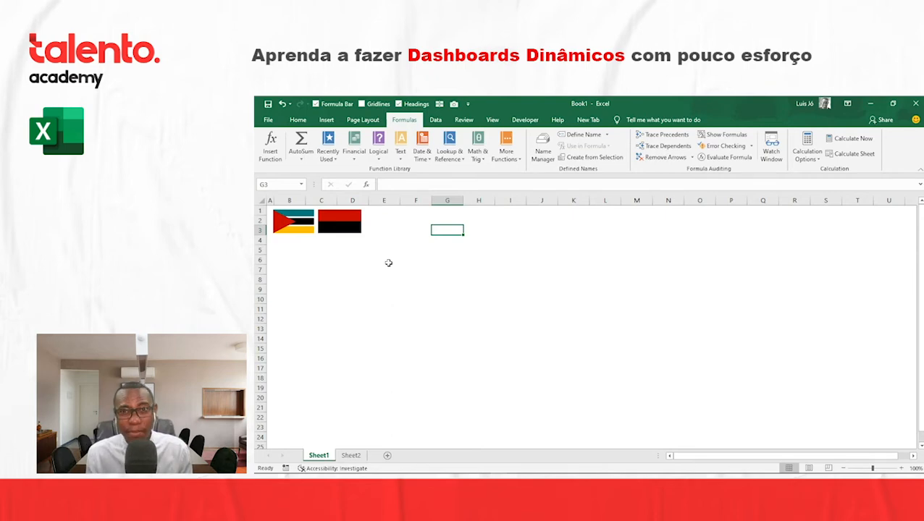
pyautogui.click(350, 456)
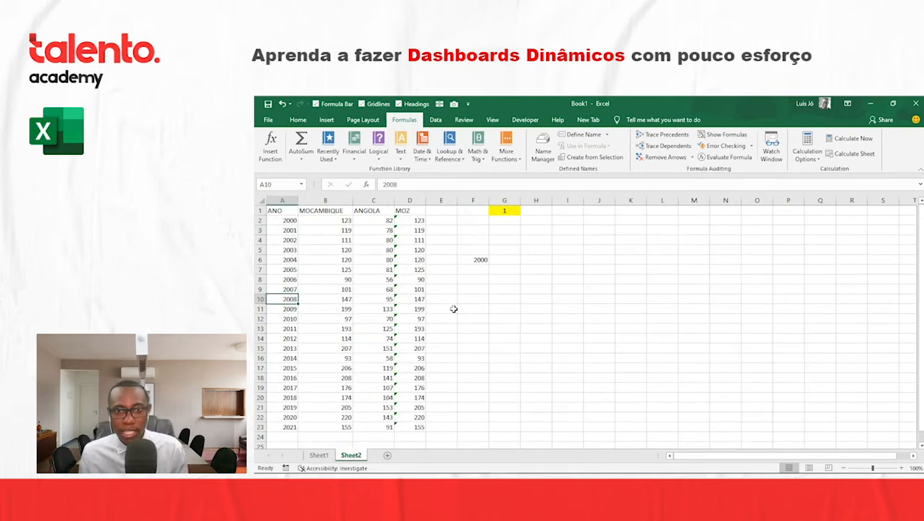
pyautogui.click(490, 211)
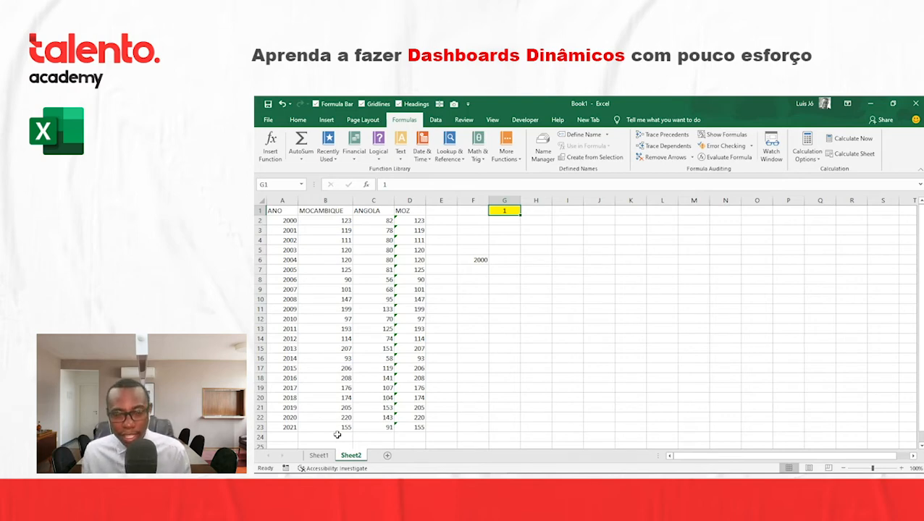
pyautogui.click(284, 221)
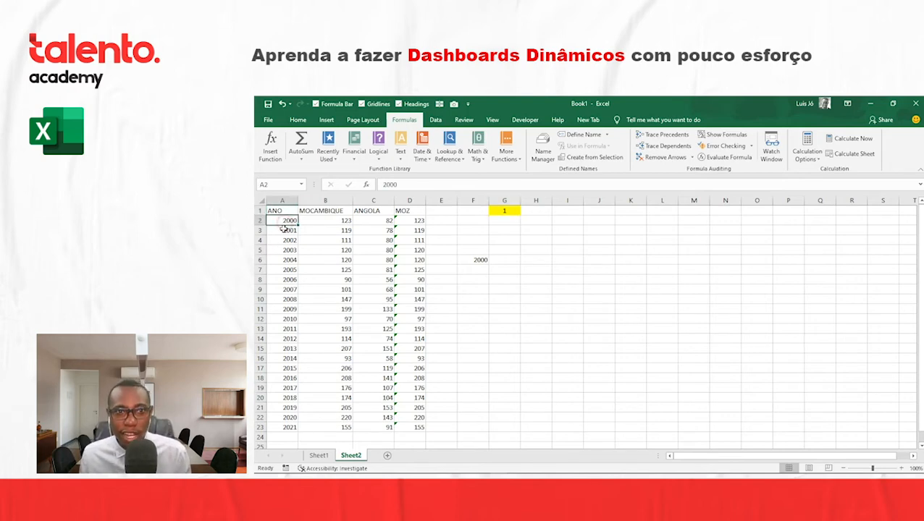
pyautogui.click(285, 250)
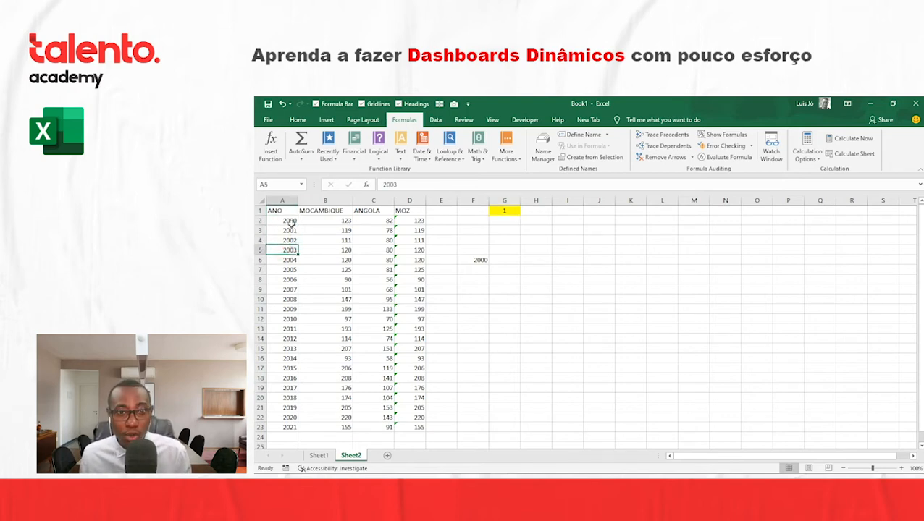
pyautogui.click(319, 455)
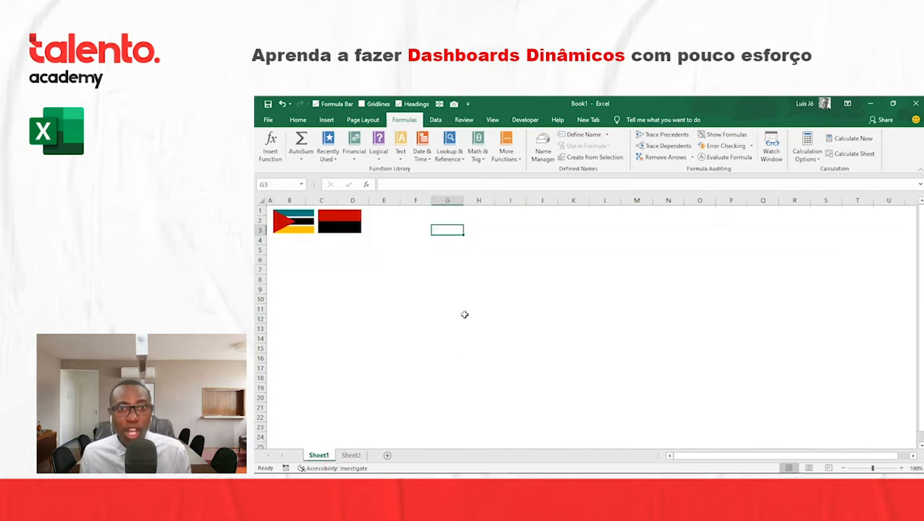
pyautogui.click(523, 121)
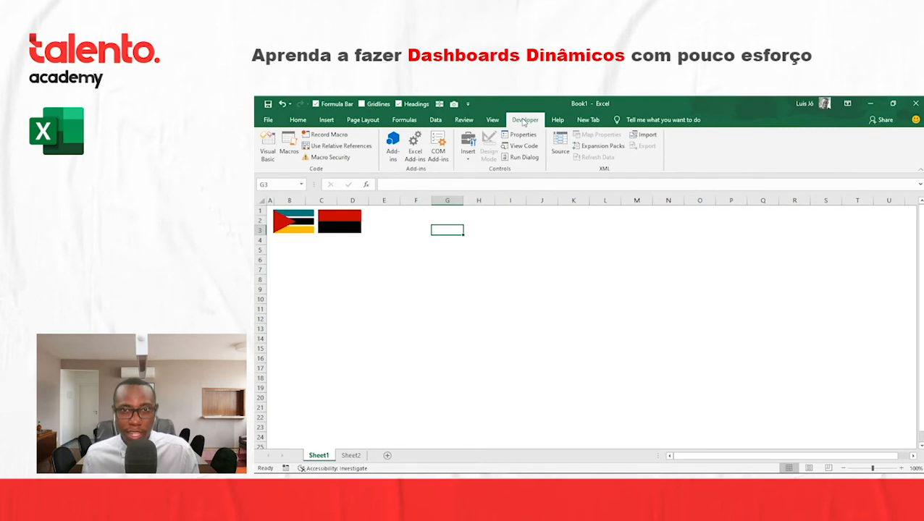
pyautogui.click(468, 154)
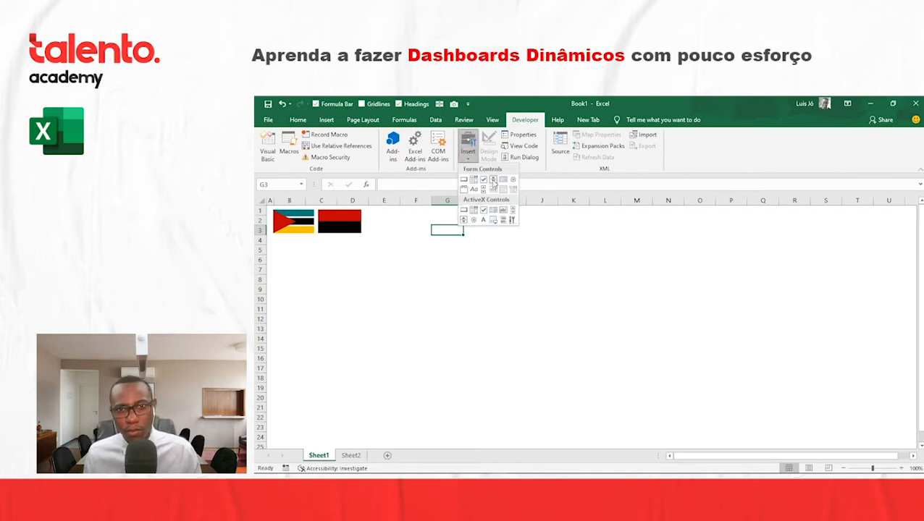
pyautogui.click(492, 181)
pyautogui.moveTo(380, 221); pyautogui.dragTo(402, 240)
pyautogui.press('Delete')
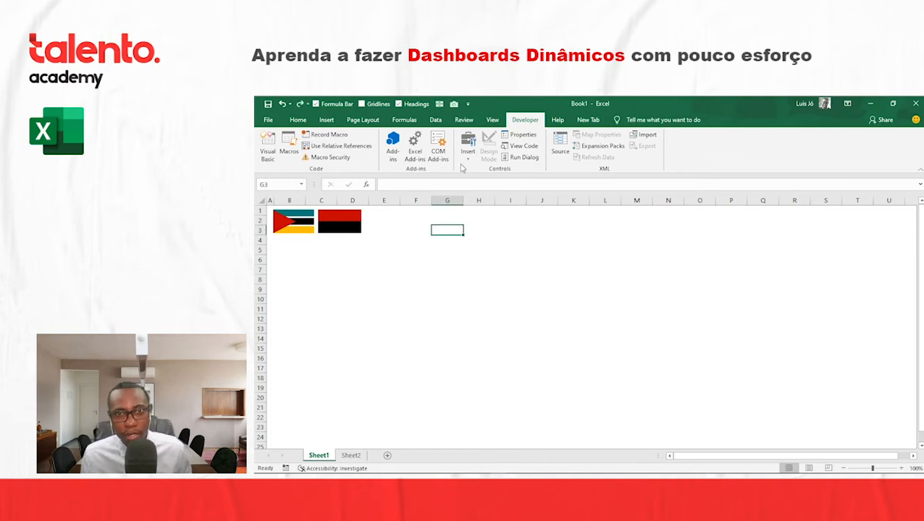
pyautogui.click(466, 229)
# - Insert a spinner form control on Sheet1 just below the Mozambique flag, over rows 4 and 5 of column B
pyautogui.click(467, 158)
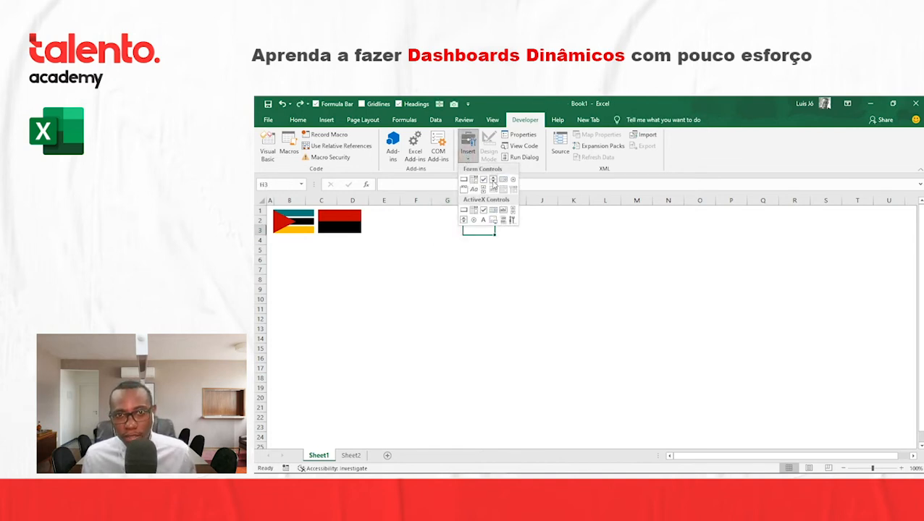
pyautogui.click(493, 180)
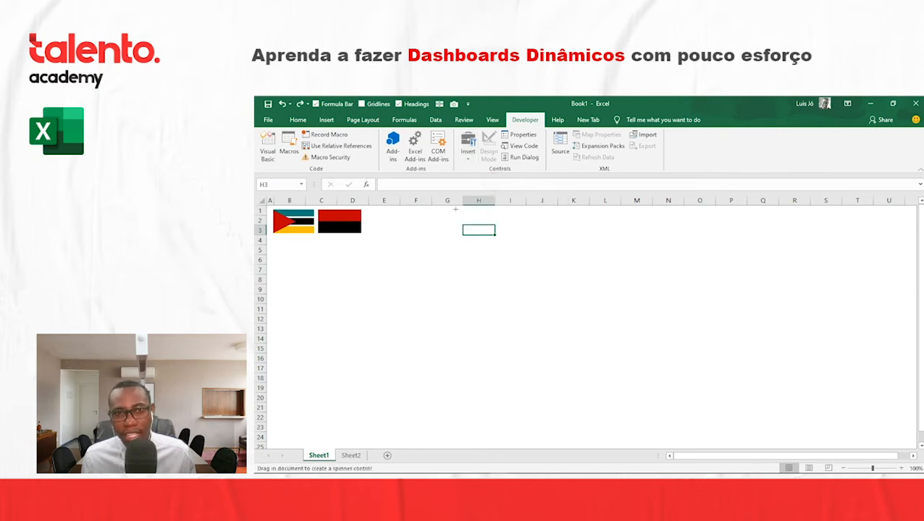
pyautogui.moveTo(389, 228)
pyautogui.mouseDown()
pyautogui.moveTo(409, 248)
pyautogui.moveTo(622, 228)
pyautogui.moveTo(309, 263)
pyautogui.moveTo(360, 252)
pyautogui.moveTo(294, 258)
pyautogui.moveTo(285, 249)
pyautogui.mouseUp()
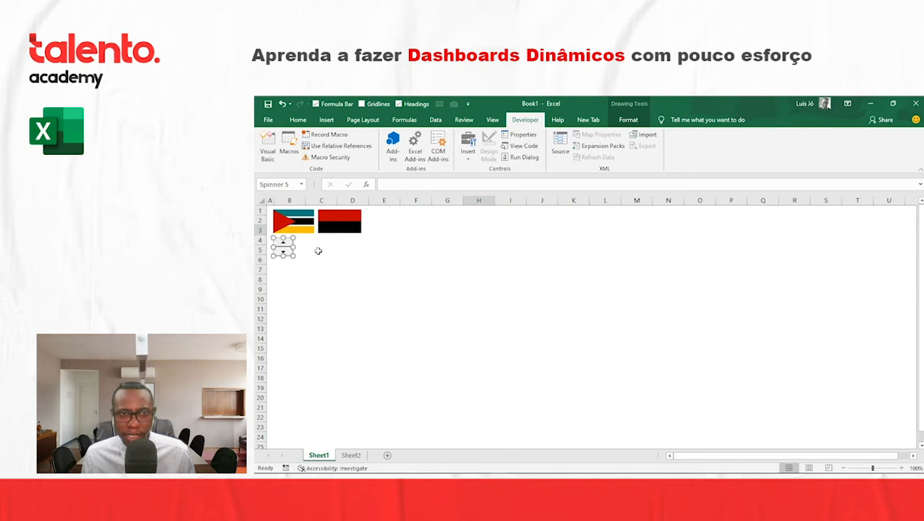
pyautogui.click(316, 250)
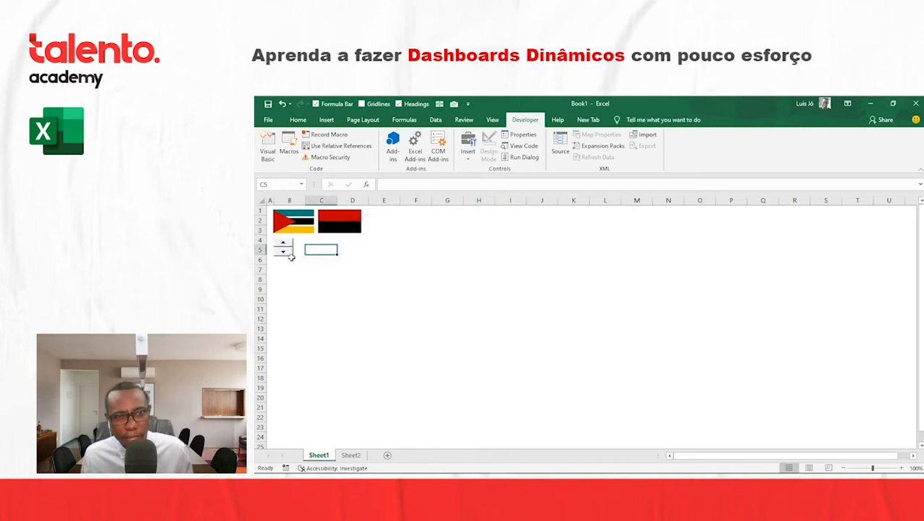
# - Set the spinner's minimum value to 1 and maximum value to 20 in its control format settings
pyautogui.rightClick(286, 252)
pyautogui.click(311, 331)
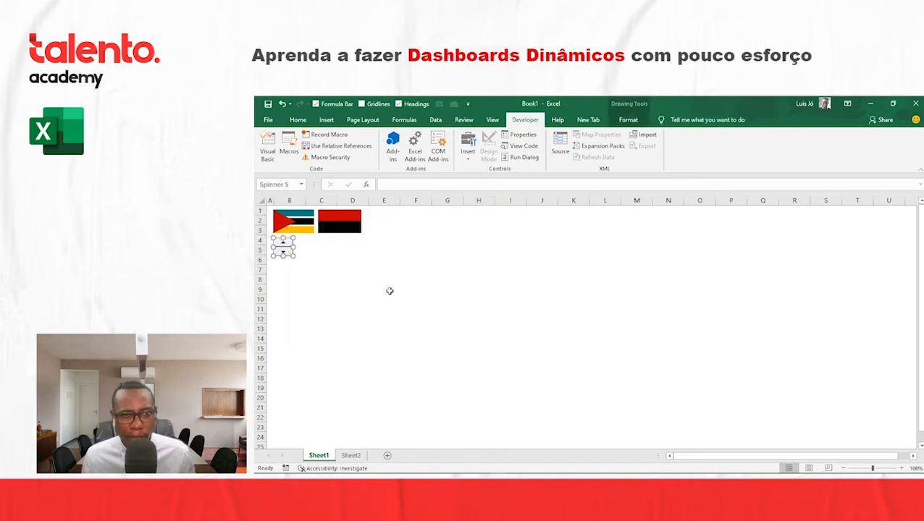
pyautogui.moveTo(659, 175); pyautogui.dragTo(558, 206)
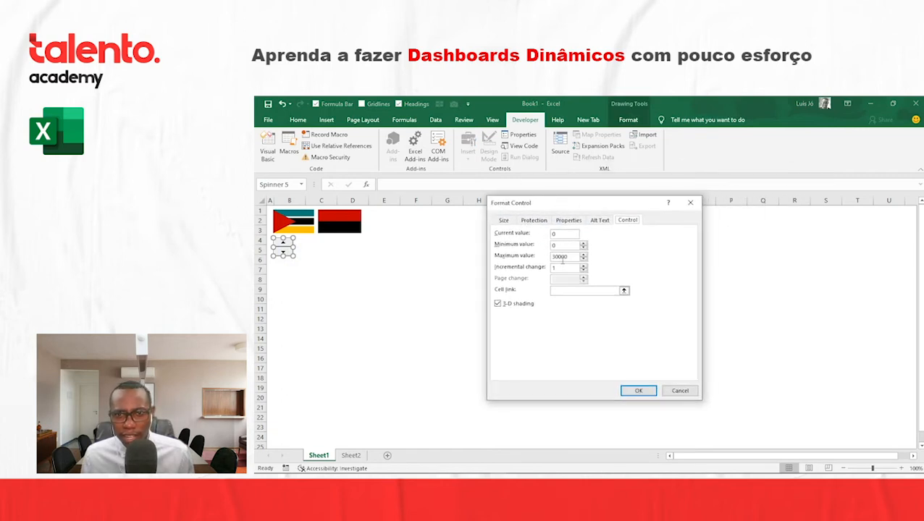
pyautogui.doubleClick(559, 246)
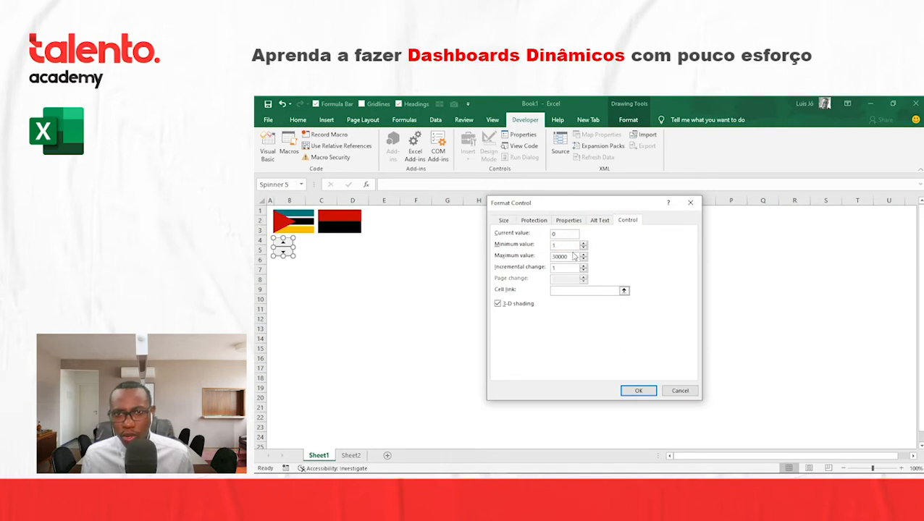
pyautogui.doubleClick(572, 257)
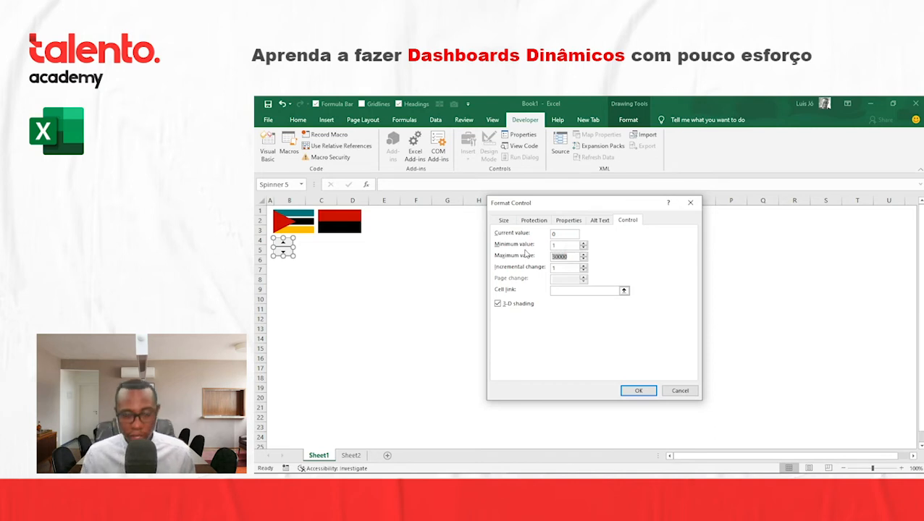
pyautogui.write('20')
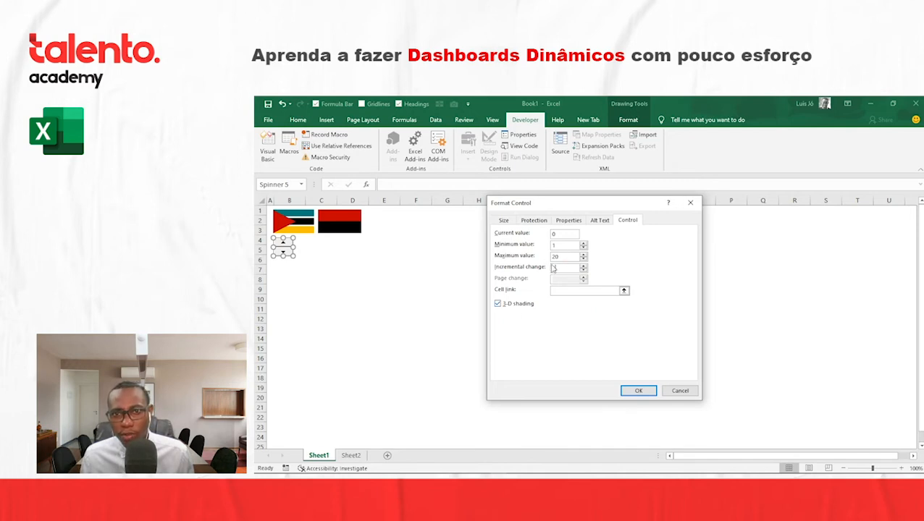
pyautogui.moveTo(557, 267); pyautogui.dragTo(542, 266)
# - Link the spinner to cell I1 on Sheet2 and apply the control settings
pyautogui.click(557, 292)
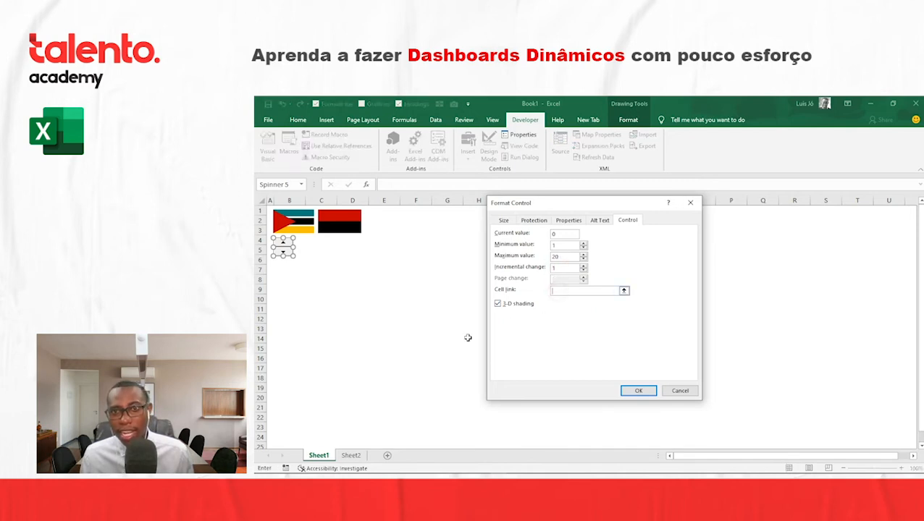
pyautogui.click(351, 455)
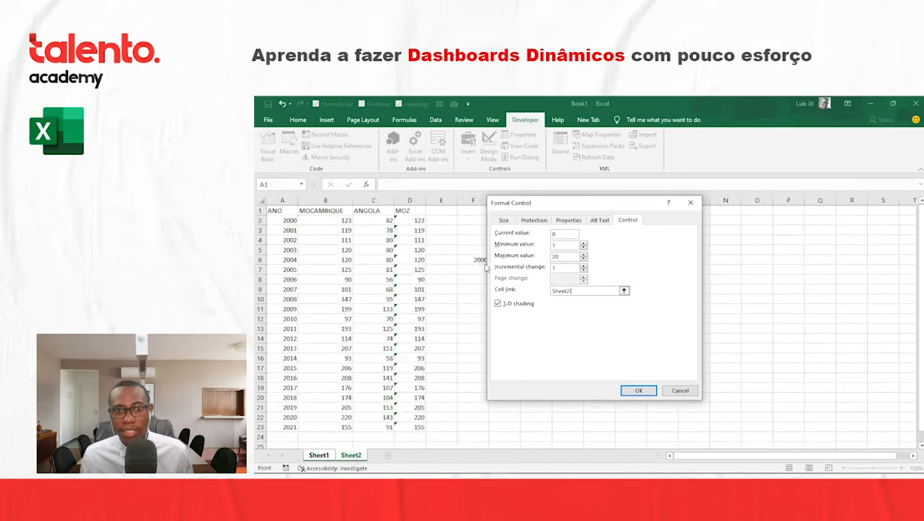
pyautogui.moveTo(544, 204); pyautogui.dragTo(672, 205)
pyautogui.click(559, 211)
pyautogui.click(756, 392)
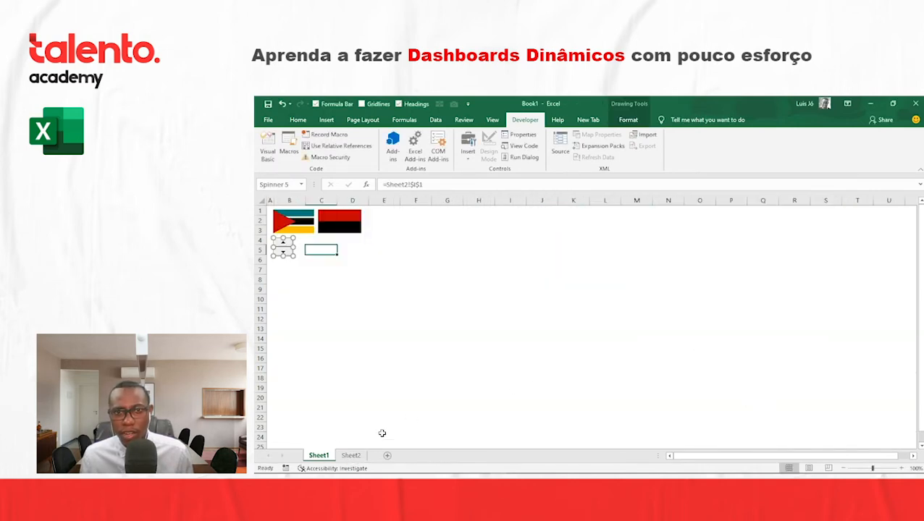
# - Raise the spinner on Sheet1 to 3 and check the linked cell I1 on Sheet2
pyautogui.click(351, 456)
pyautogui.click(569, 211)
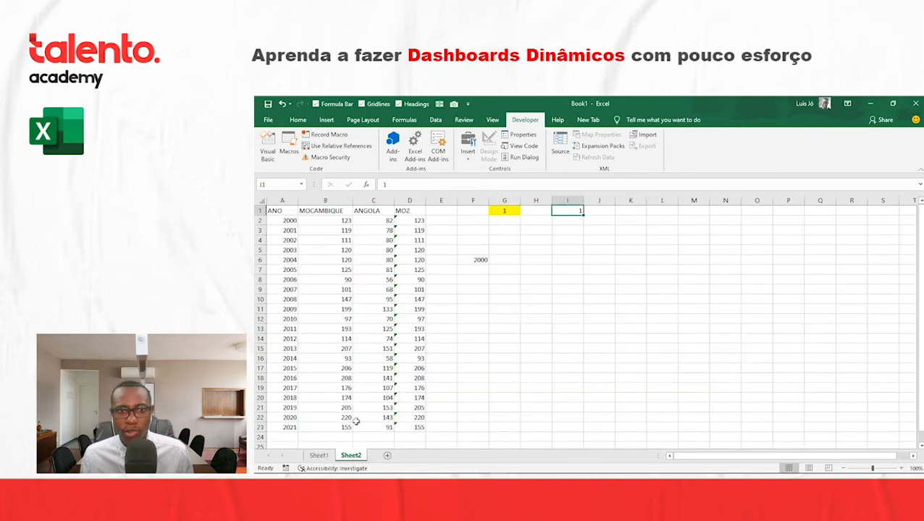
pyautogui.click(319, 455)
pyautogui.click(311, 256)
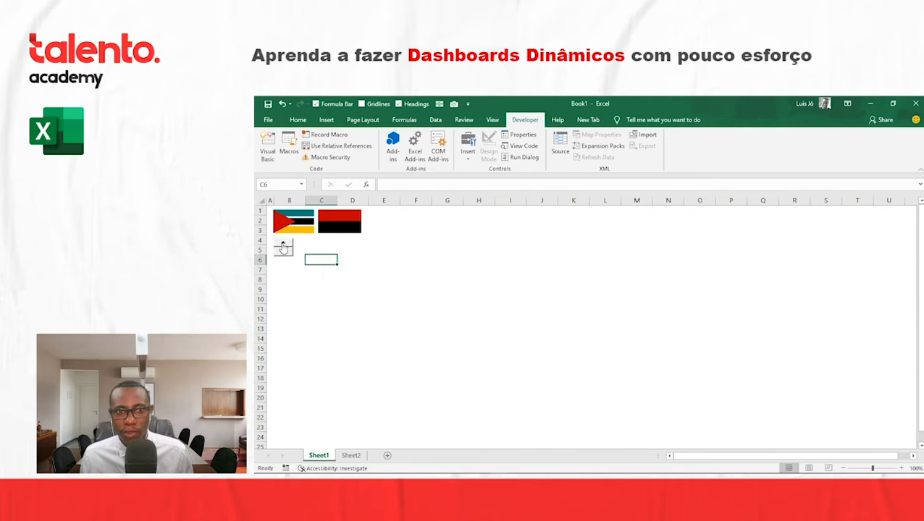
pyautogui.click(351, 455)
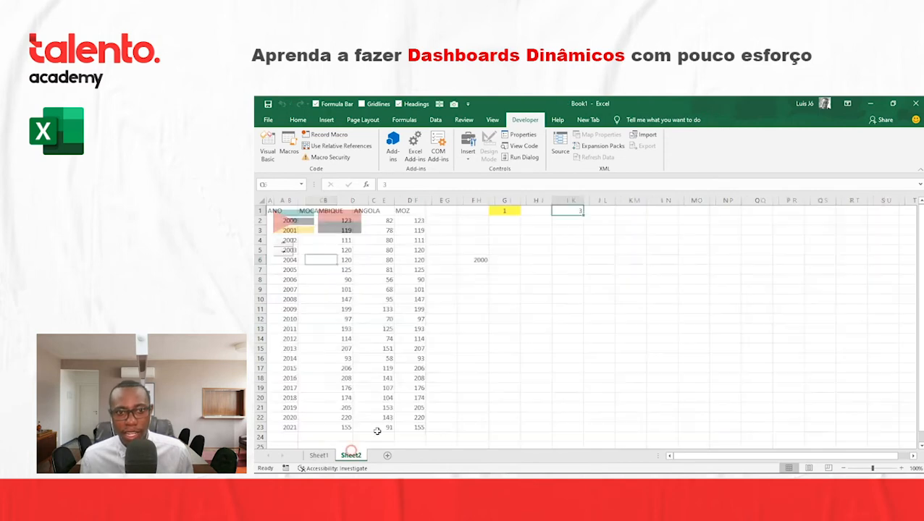
# - Fill the spinner's linked cell I1 on Sheet2 with yellow
pyautogui.click(297, 121)
pyautogui.click(374, 154)
pyautogui.click(536, 230)
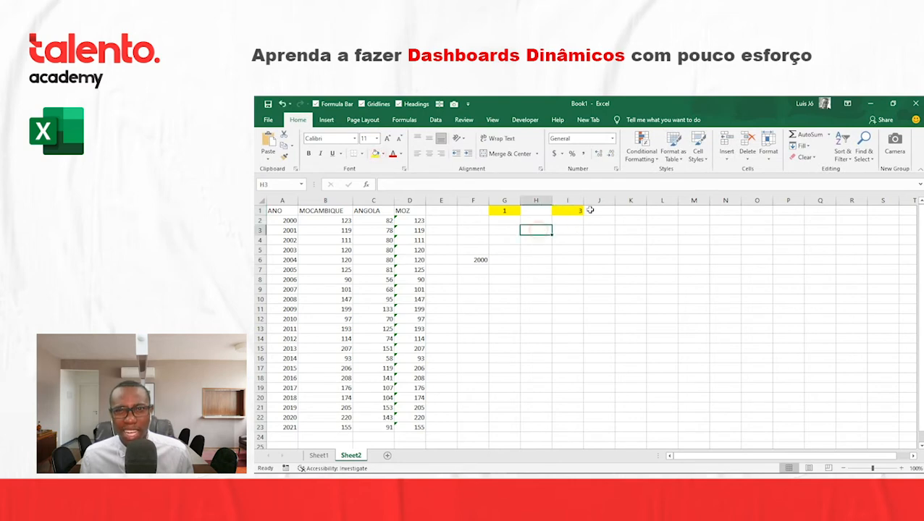
# - Compare the spinner value in I1 with the list of years in column A on Sheet2
pyautogui.click(487, 262)
pyautogui.click(579, 210)
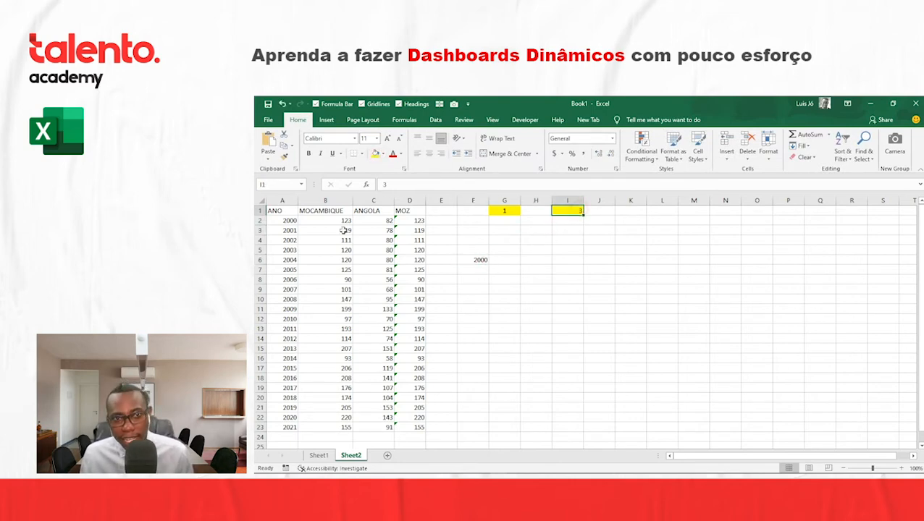
pyautogui.click(293, 239)
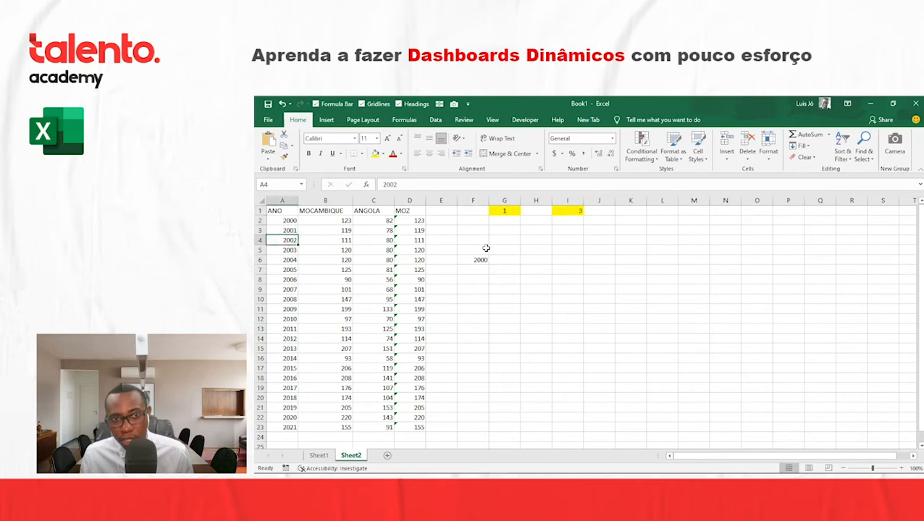
pyautogui.click(559, 210)
pyautogui.click(287, 220)
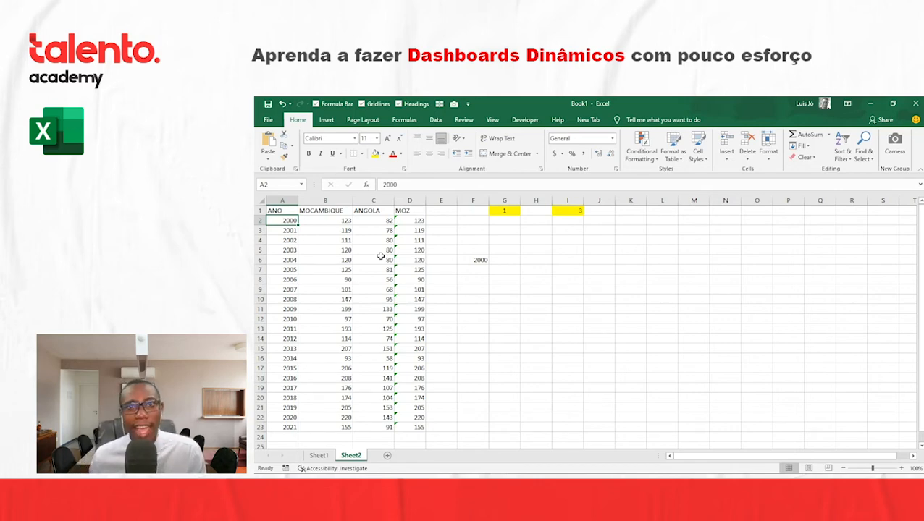
pyautogui.click(524, 120)
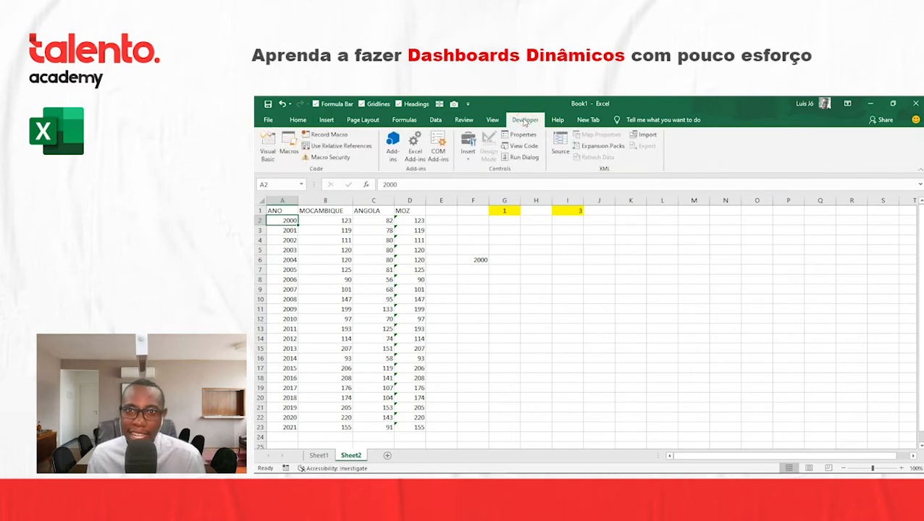
pyautogui.click(566, 210)
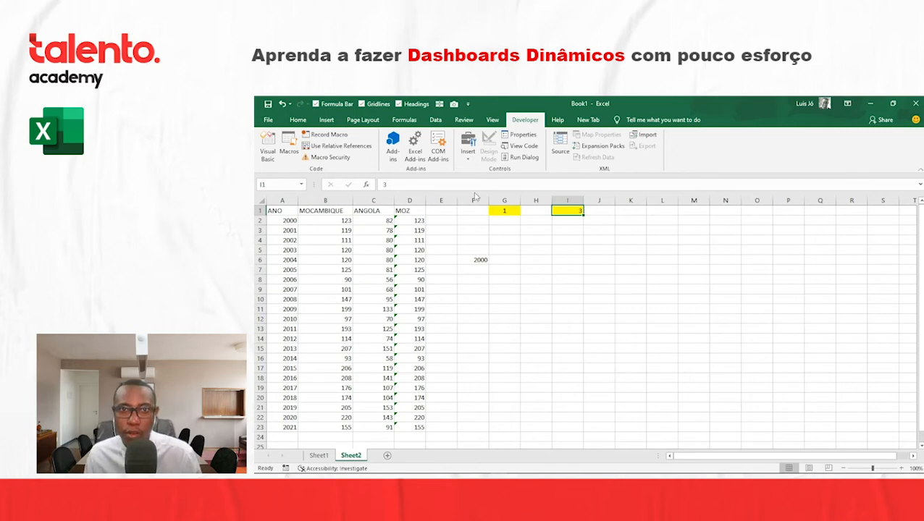
pyautogui.click(403, 120)
pyautogui.click(399, 158)
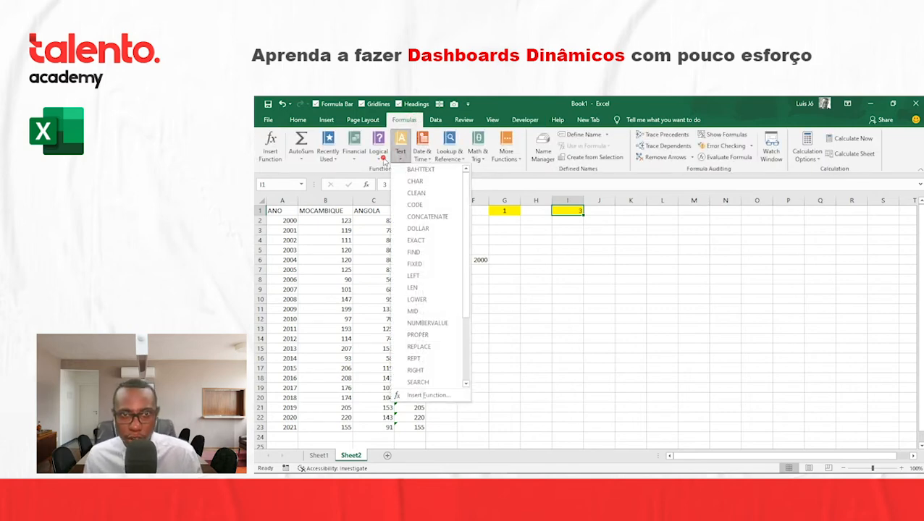
pyautogui.click(384, 161)
pyautogui.click(448, 156)
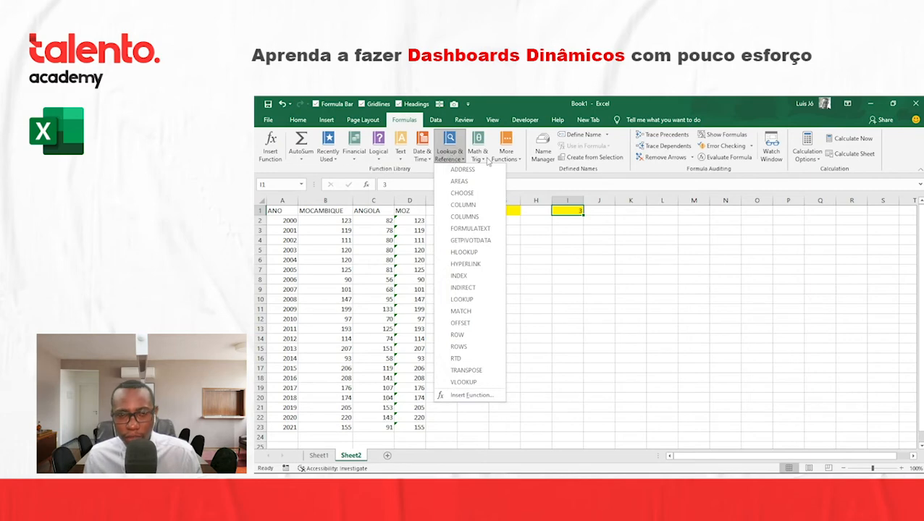
pyautogui.click(485, 160)
pyautogui.click(485, 159)
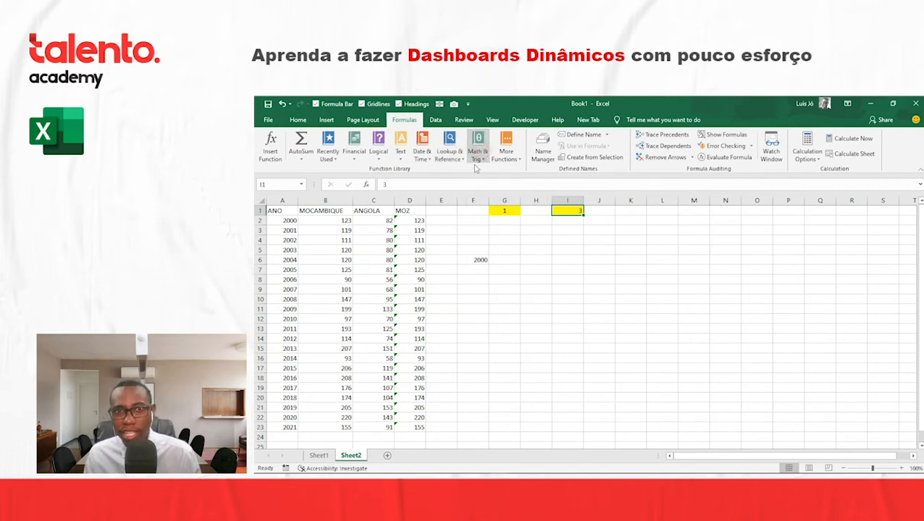
# - Enter the formula =INDEX($A$2:$A$23,I1) in cell F6 so the year follows the spinner value
pyautogui.click(479, 260)
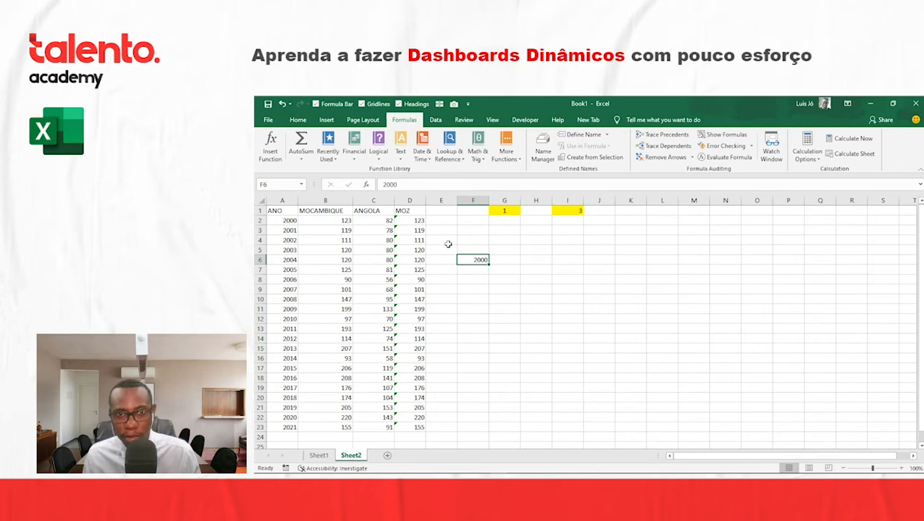
pyautogui.click(416, 221)
pyautogui.click(479, 260)
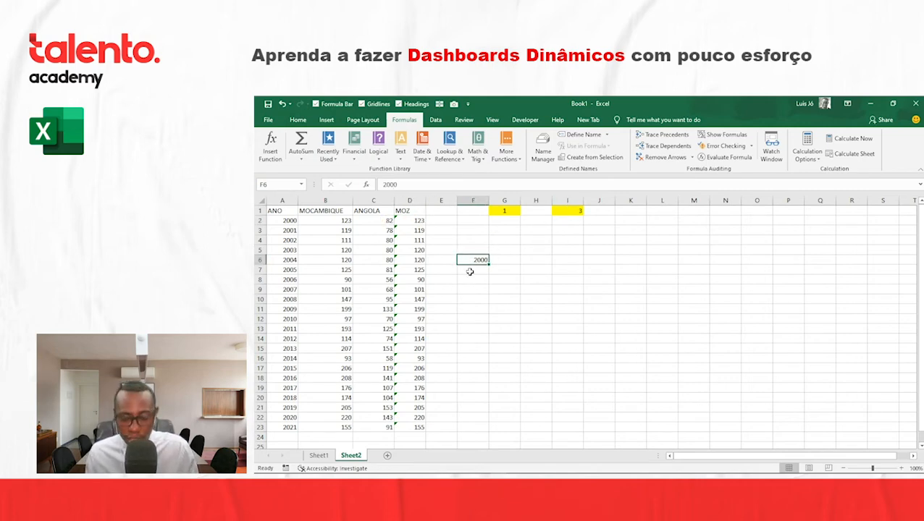
pyautogui.write('=INDEX(')
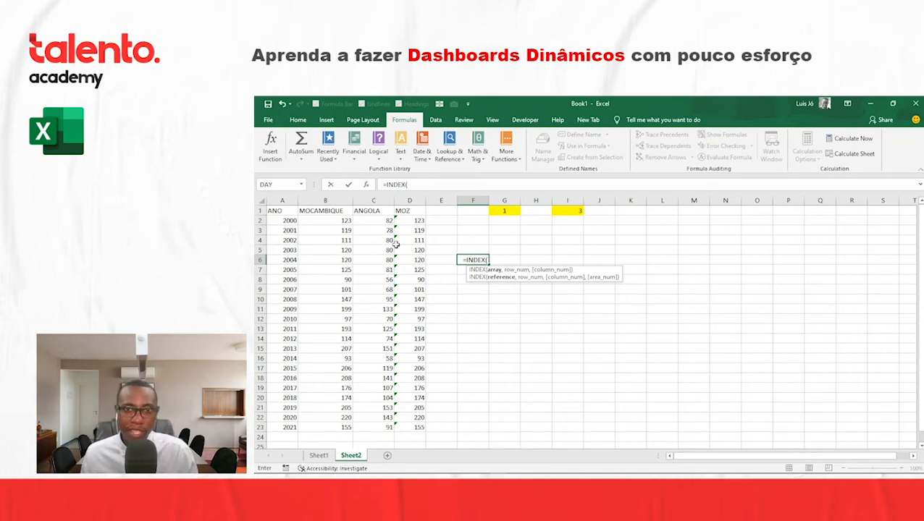
pyautogui.click(408, 183)
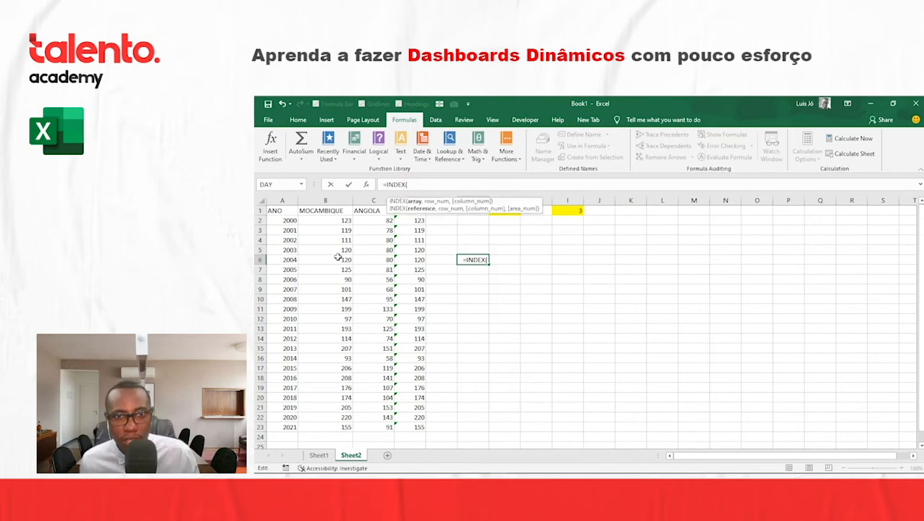
pyautogui.moveTo(284, 219); pyautogui.dragTo(288, 427)
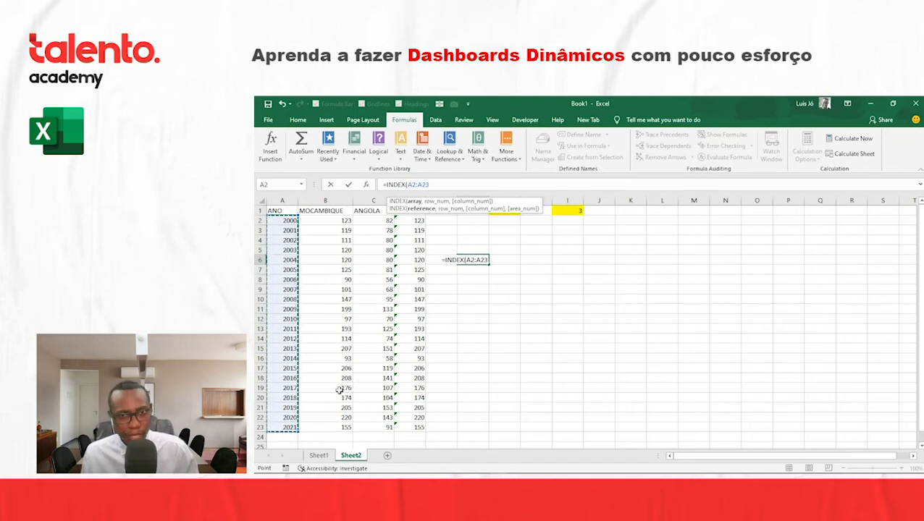
pyautogui.press('F4')
pyautogui.write(',')
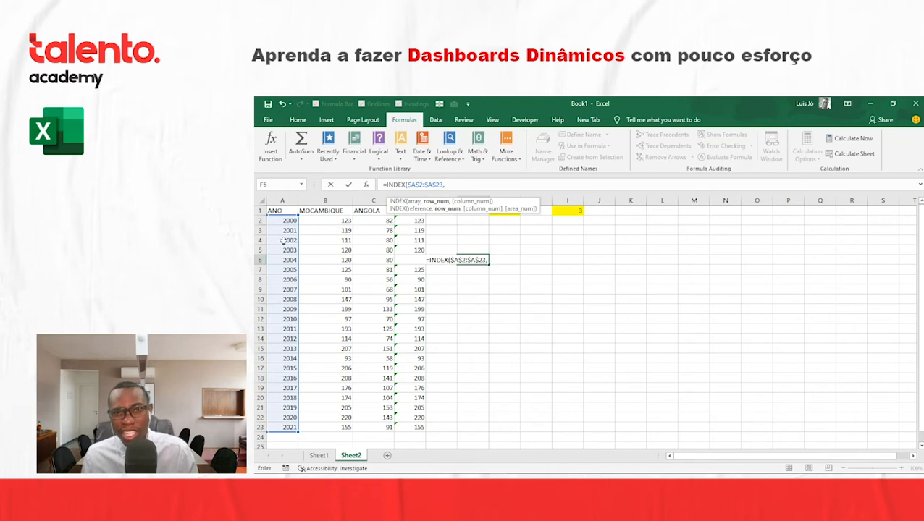
pyautogui.click(577, 210)
pyautogui.press('Return')
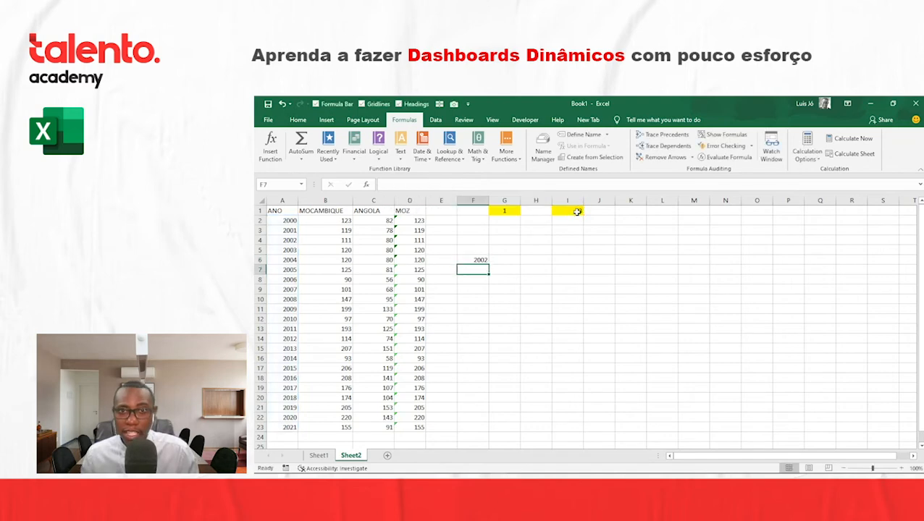
# - Raise the spinner on Sheet1 to 5 and check the year in F6 on Sheet2
pyautogui.click(480, 259)
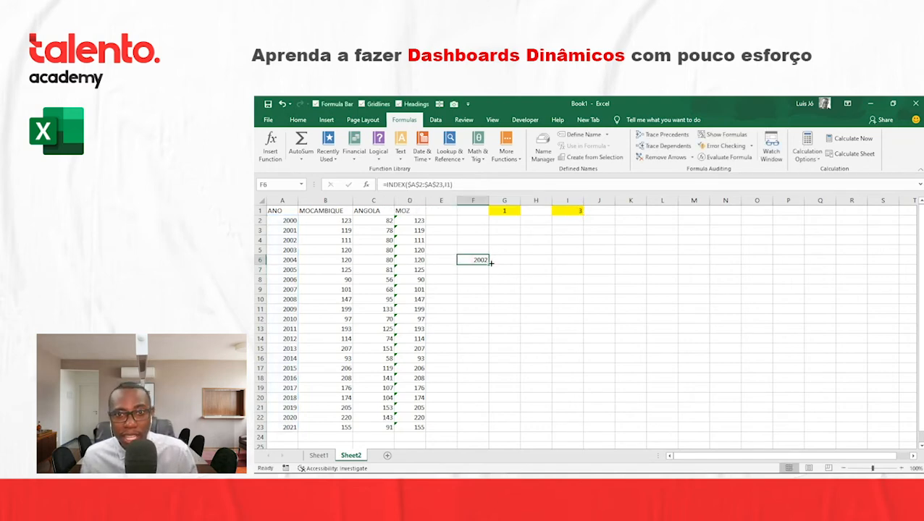
pyautogui.click(319, 456)
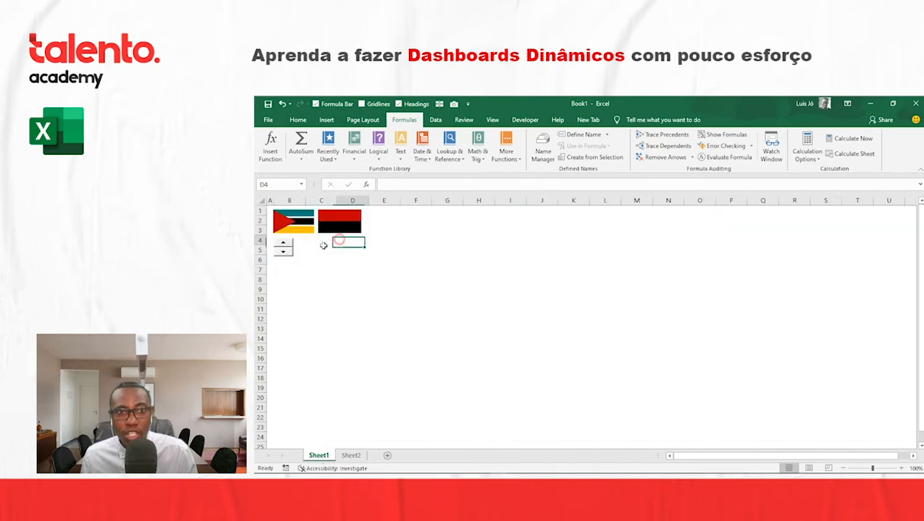
pyautogui.click(285, 244)
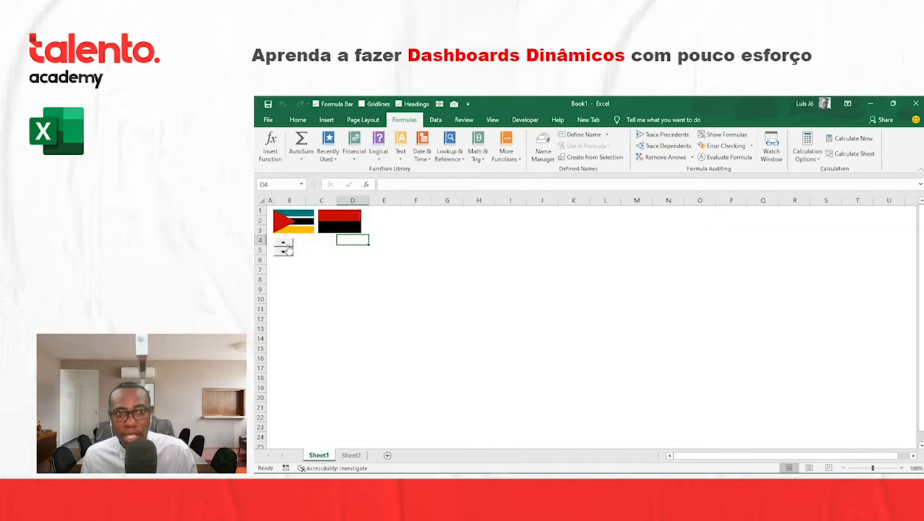
pyautogui.click(353, 456)
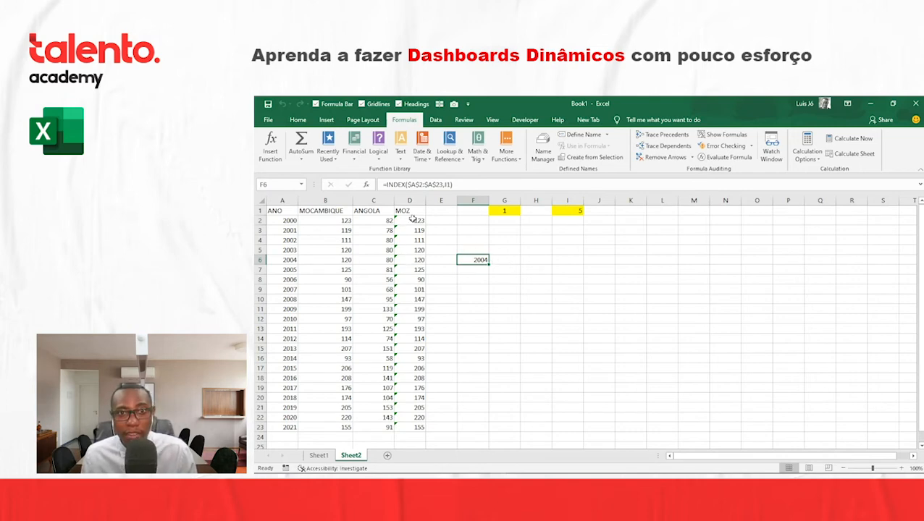
# - Copy the INDEX formula from F6 to G6 and change its range to the MOZ column, giving =INDEX($D$2:$D$23,I1)
pyautogui.click(510, 253)
pyautogui.click(501, 263)
pyautogui.click(480, 260)
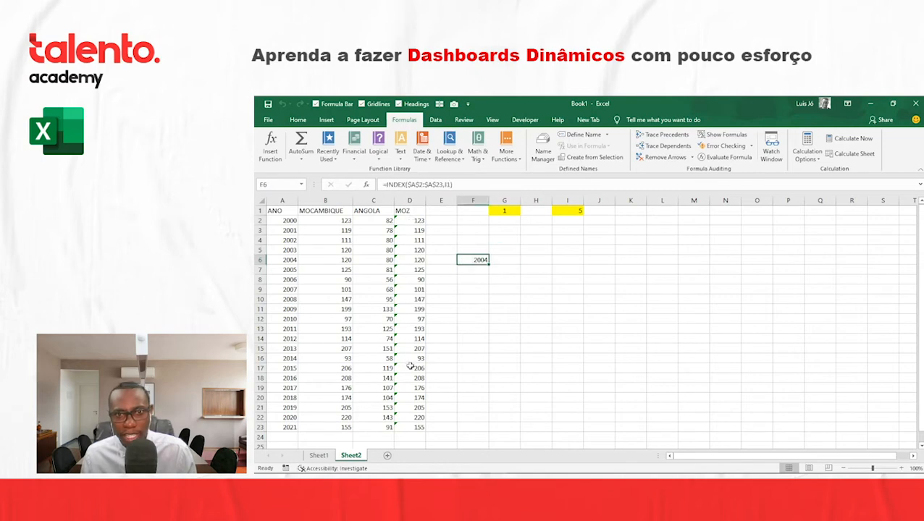
pyautogui.hotkey('ctrl', 'c')
pyautogui.click(505, 260)
pyautogui.hotkey('ctrl', 'v')
pyautogui.press('Escape')
pyautogui.click(475, 184)
pyautogui.moveTo(601, 215); pyautogui.dragTo(568, 212)
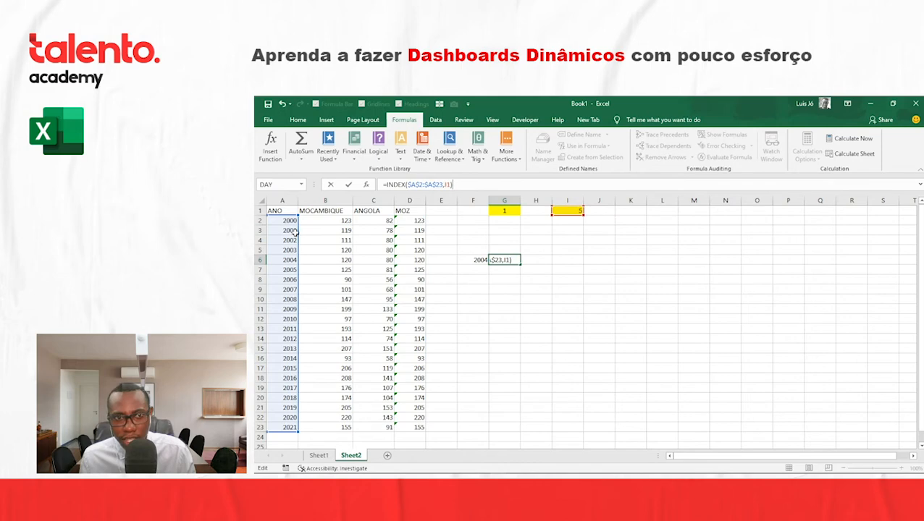
pyautogui.moveTo(297, 232); pyautogui.dragTo(408, 232)
pyautogui.press('Return')
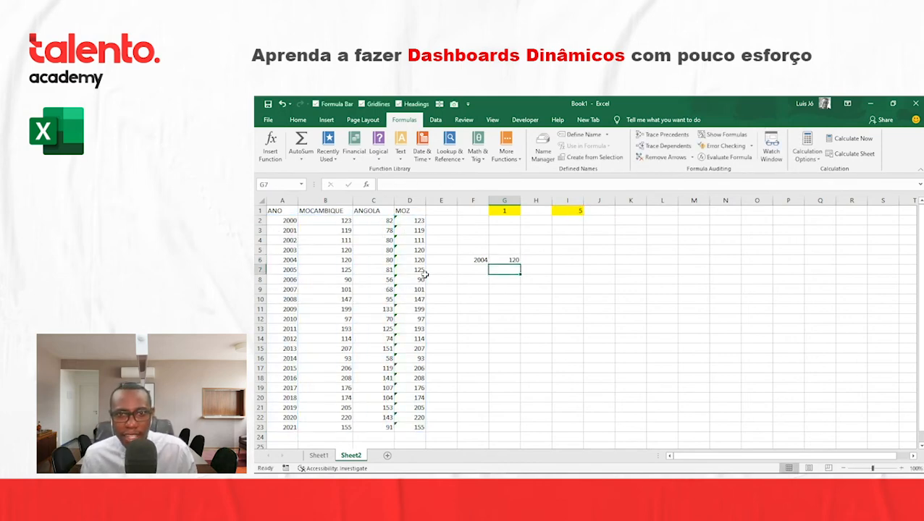
# - Compare the results in F6 and G6 with the 2004 row of the data table
pyautogui.click(473, 260)
pyautogui.click(501, 262)
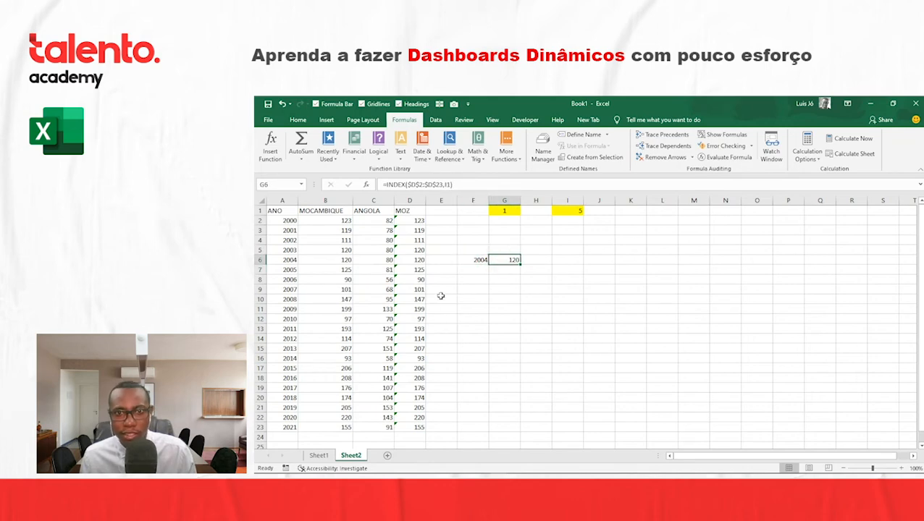
pyautogui.click(288, 258)
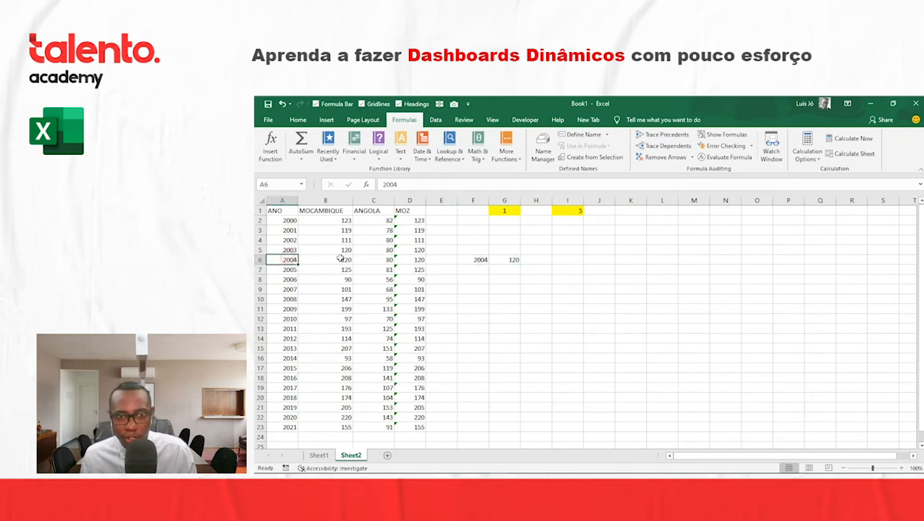
pyautogui.click(405, 259)
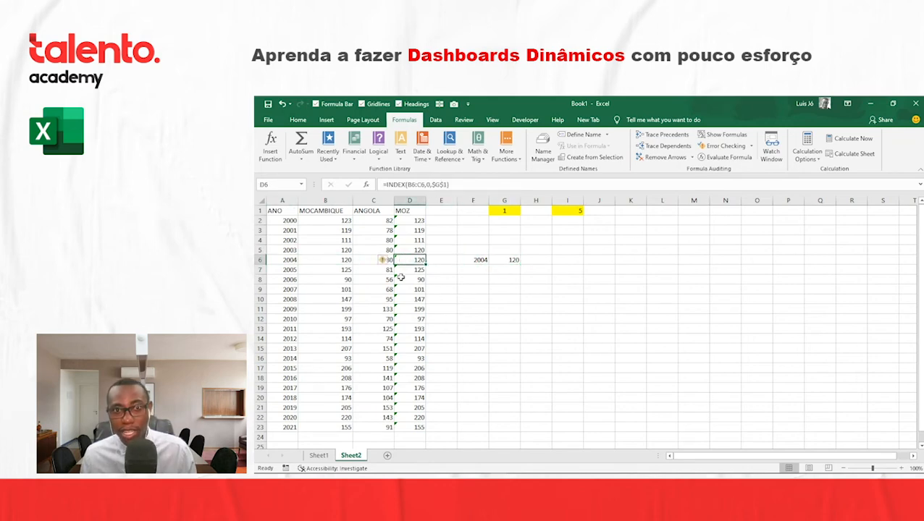
# - Set the country selector in G1 to 2, check the value in G6, and return G1 to 1
pyautogui.click(507, 210)
pyautogui.write('2')
pyautogui.press('Return')
pyautogui.click(513, 260)
pyautogui.click(504, 210)
pyautogui.write('1')
pyautogui.click(550, 254)
# - Lower the spinner on Sheet1 to 3 and compare F6 and G6 with the matching row of the data table on Sheet2
pyautogui.click(322, 455)
pyautogui.click(283, 253)
pyautogui.click(350, 456)
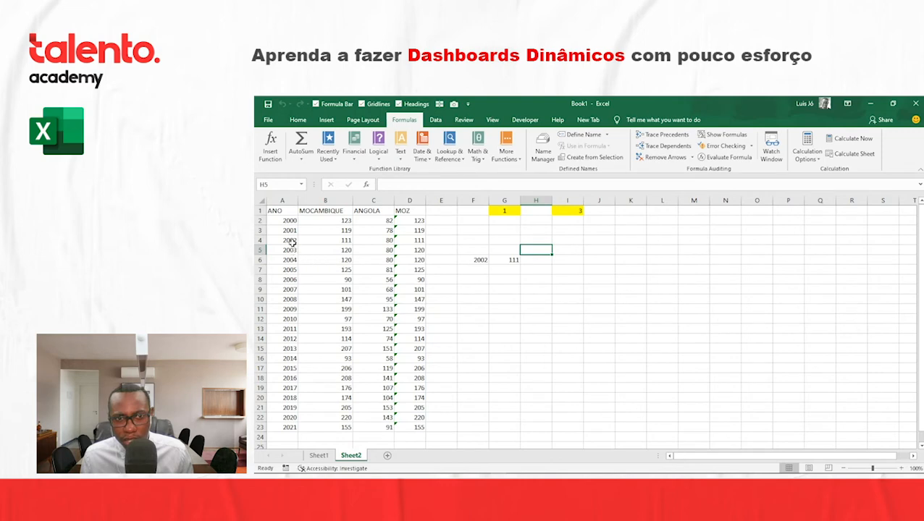
pyautogui.click(292, 240)
pyautogui.click(416, 238)
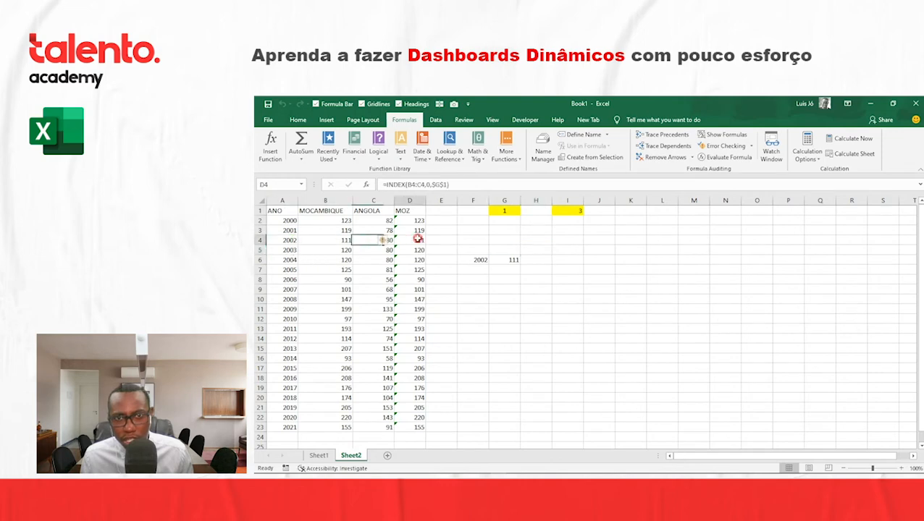
pyautogui.click(504, 258)
pyautogui.click(479, 268)
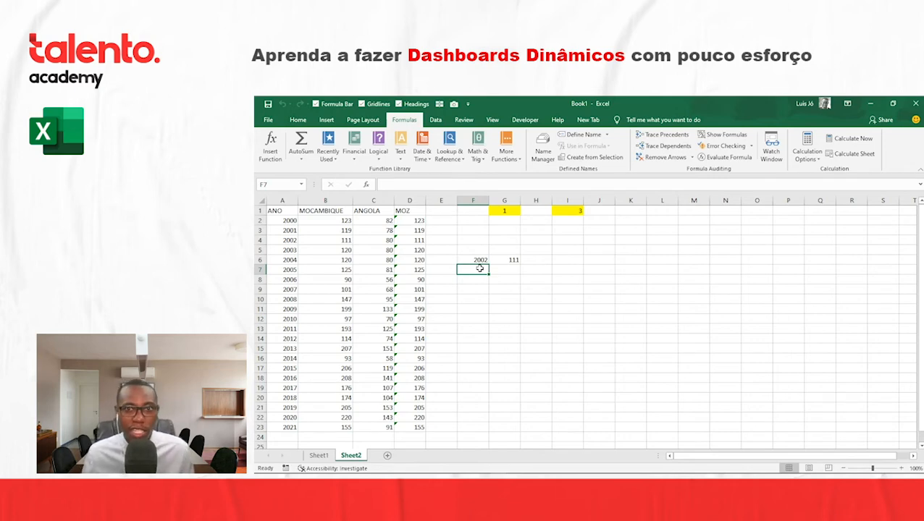
# - Review the linked cells I1 and G1 and the INDEX formulas in F6 and G6
pyautogui.click(525, 120)
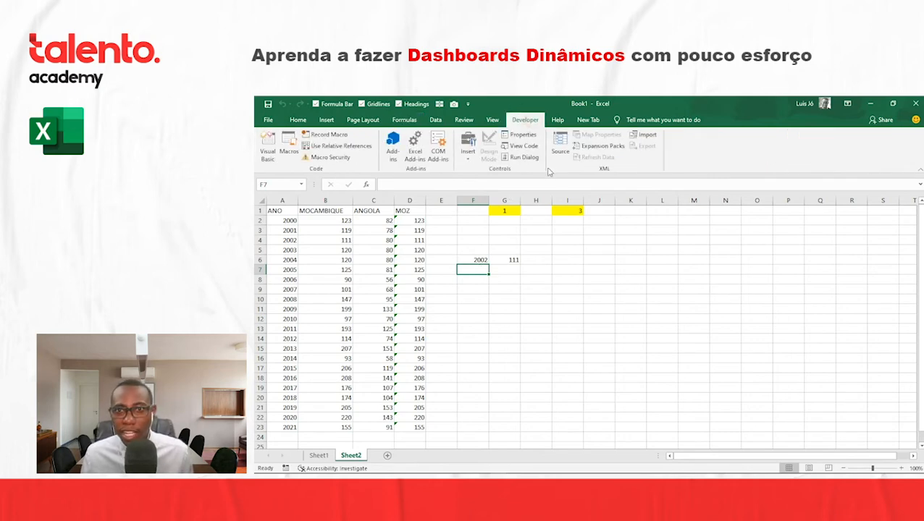
pyautogui.click(469, 152)
pyautogui.click(568, 210)
pyautogui.click(509, 210)
pyautogui.click(479, 260)
pyautogui.click(510, 259)
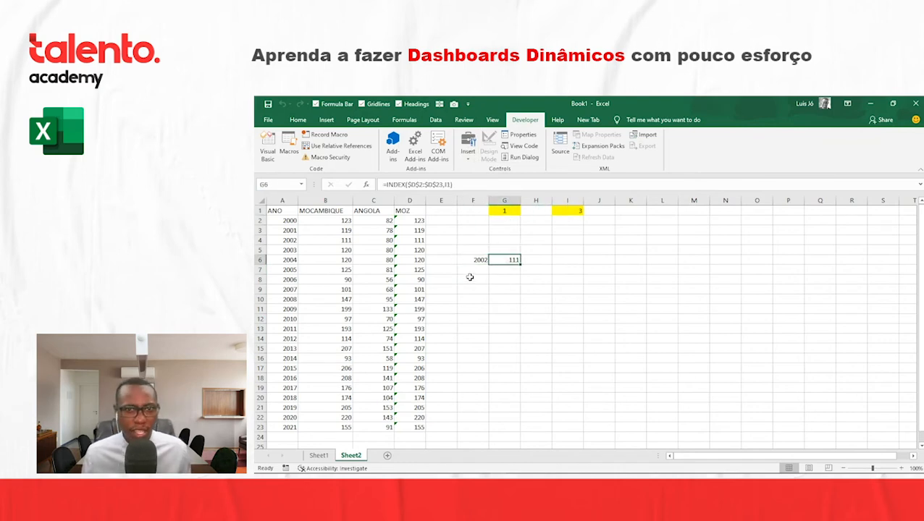
# - Examine the INDEX results in F6 and G6 on Sheet2 and the empty cells F7:F11 beneath them
pyautogui.click(477, 271)
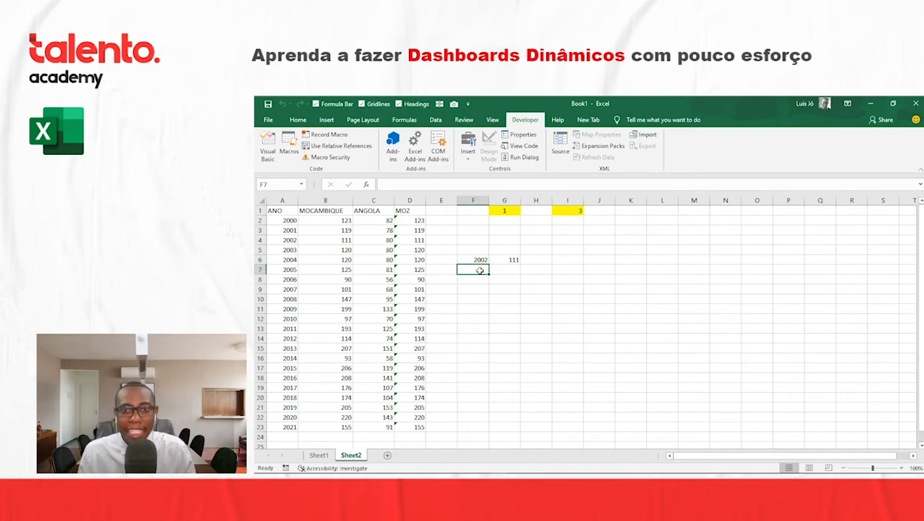
pyautogui.press('Up')
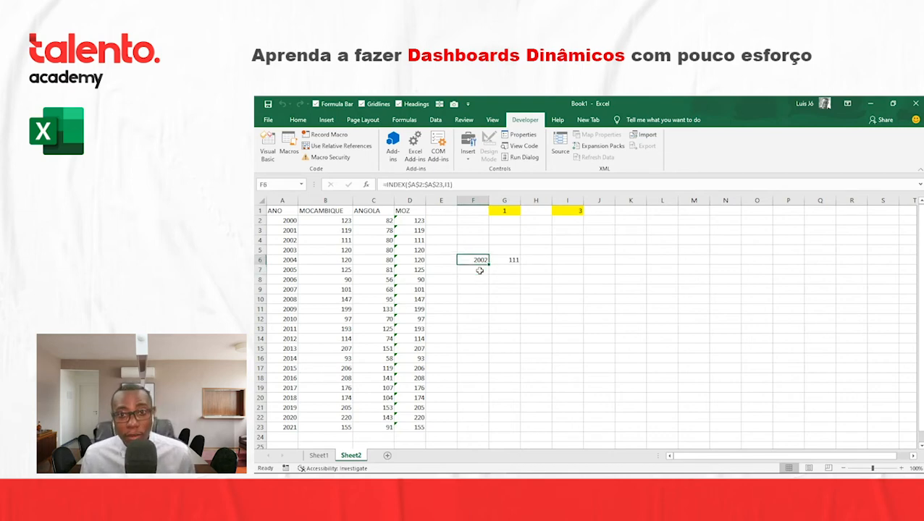
pyautogui.click(479, 271)
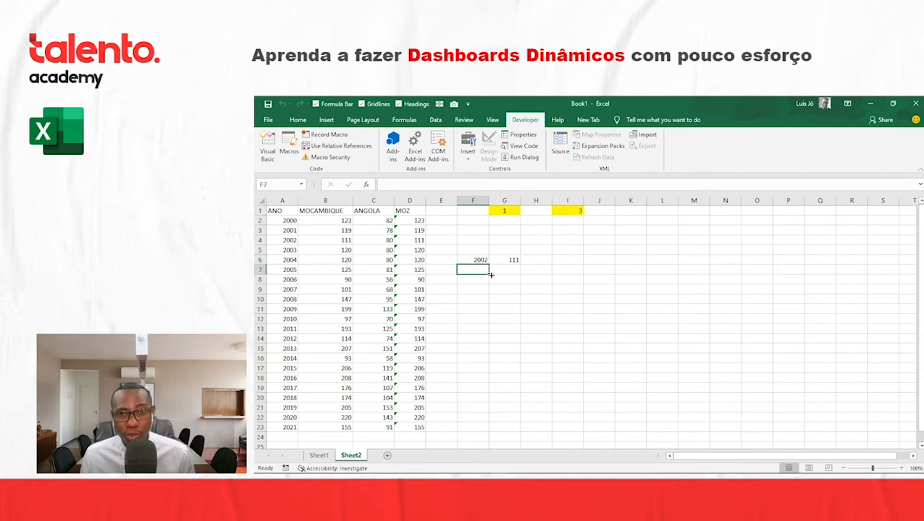
pyautogui.moveTo(483, 271); pyautogui.dragTo(479, 309)
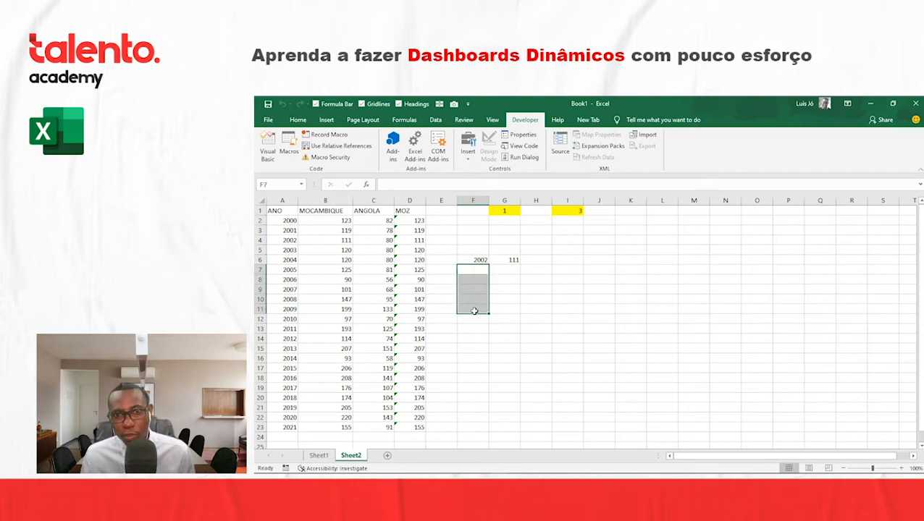
pyautogui.click(474, 271)
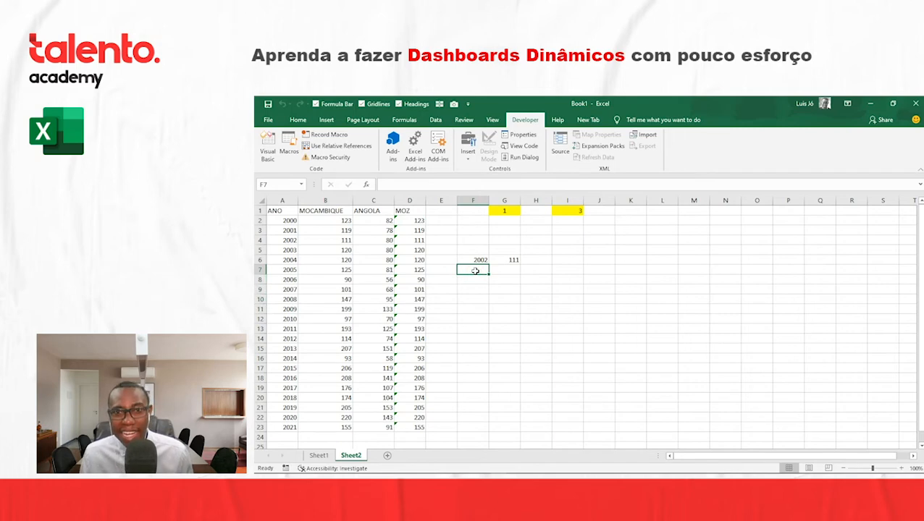
pyautogui.click(326, 455)
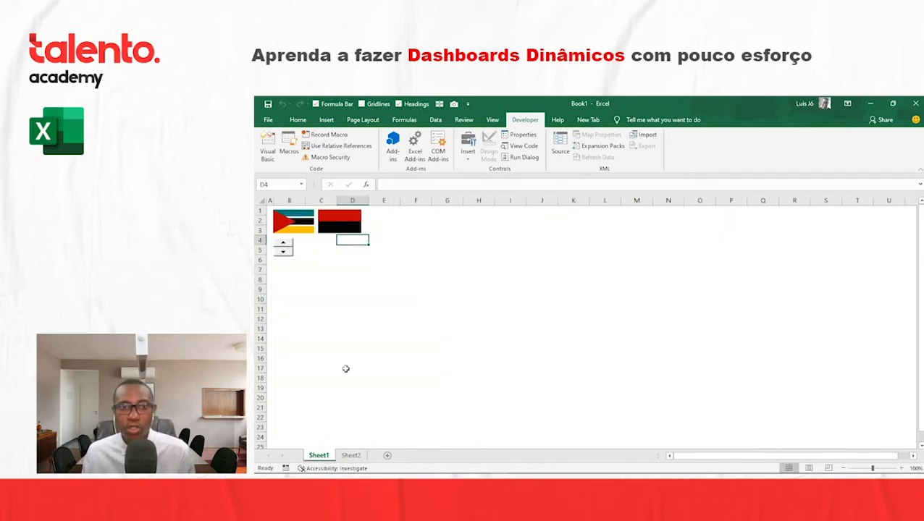
pyautogui.click(354, 454)
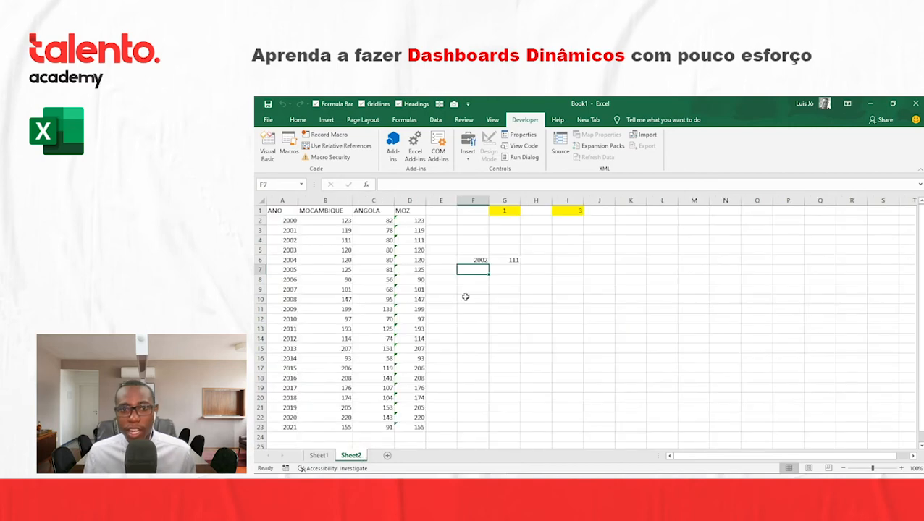
pyautogui.moveTo(479, 261); pyautogui.dragTo(500, 259)
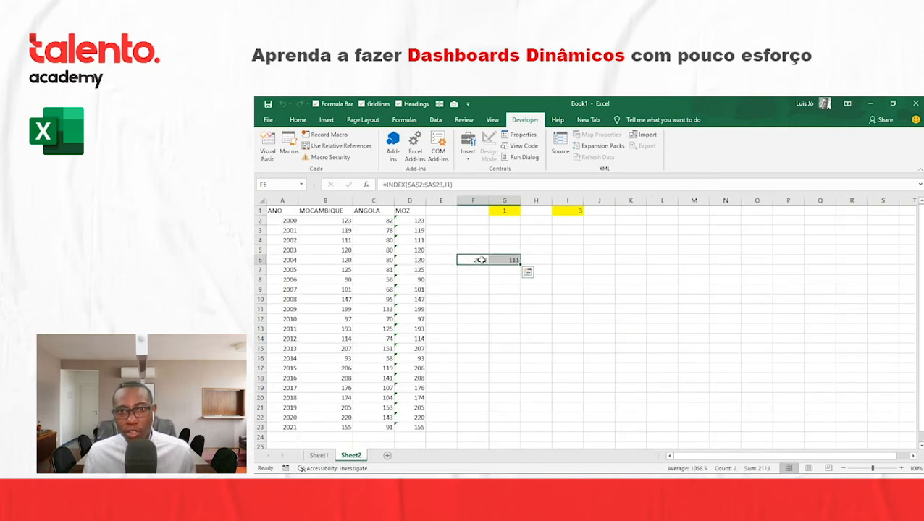
pyautogui.click(481, 260)
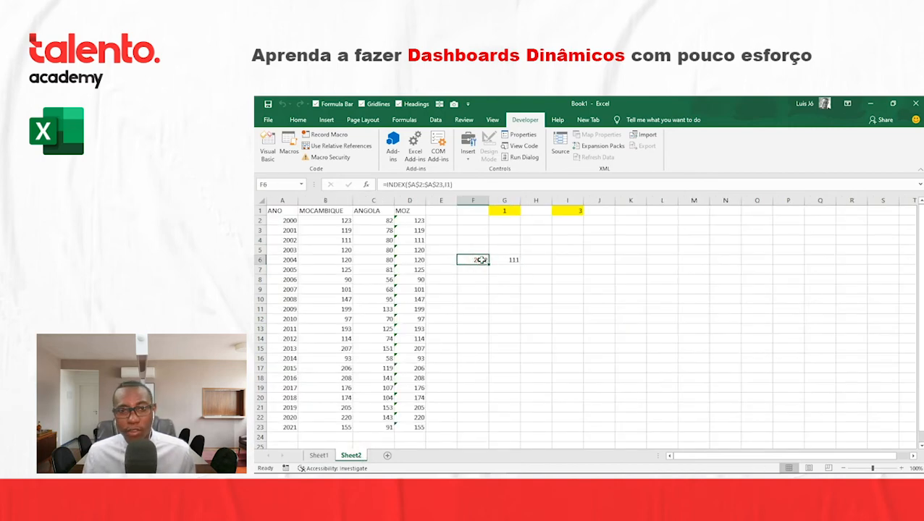
pyautogui.moveTo(480, 260); pyautogui.dragTo(477, 310)
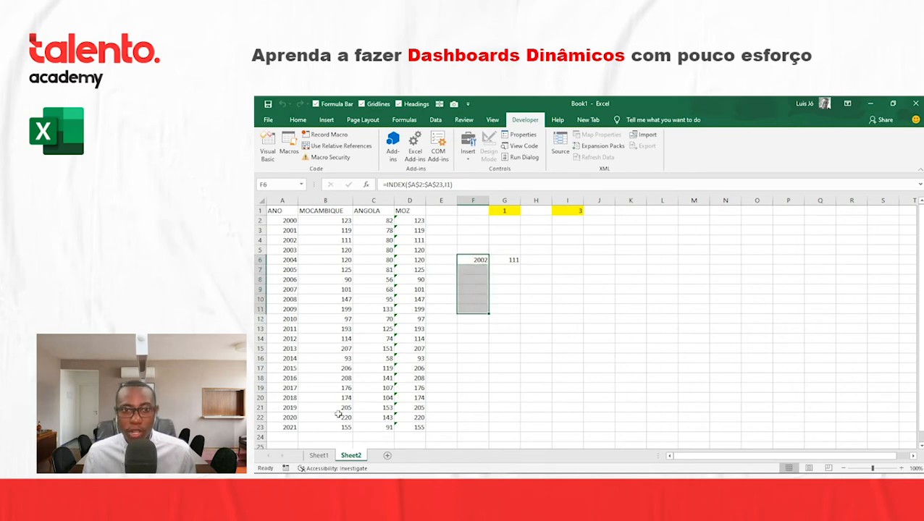
pyautogui.click(319, 454)
pyautogui.click(353, 455)
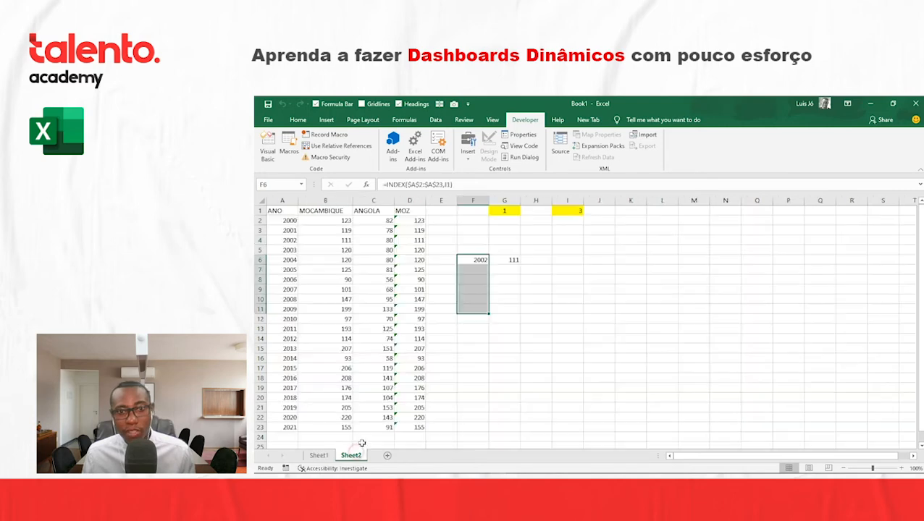
pyautogui.click(460, 268)
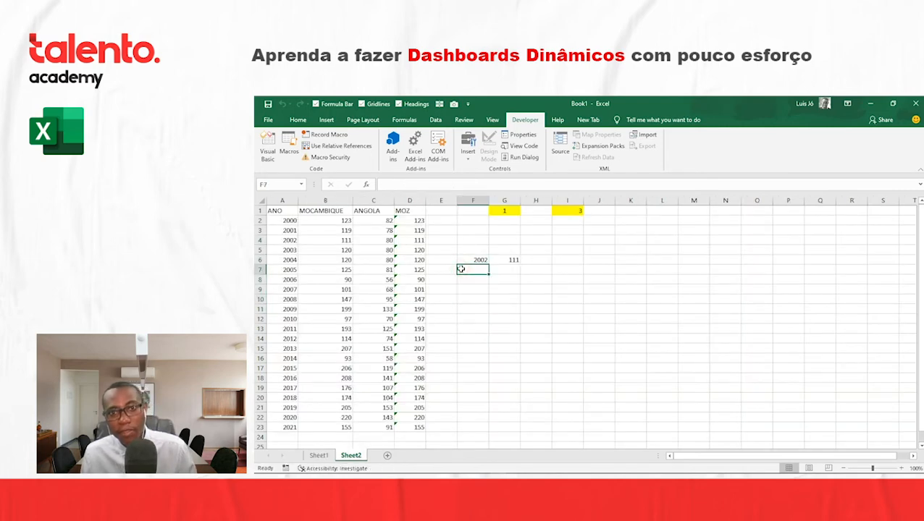
# - Insert a second spinner control on Sheet1, just to the right of the existing one below the flags
pyautogui.click(320, 455)
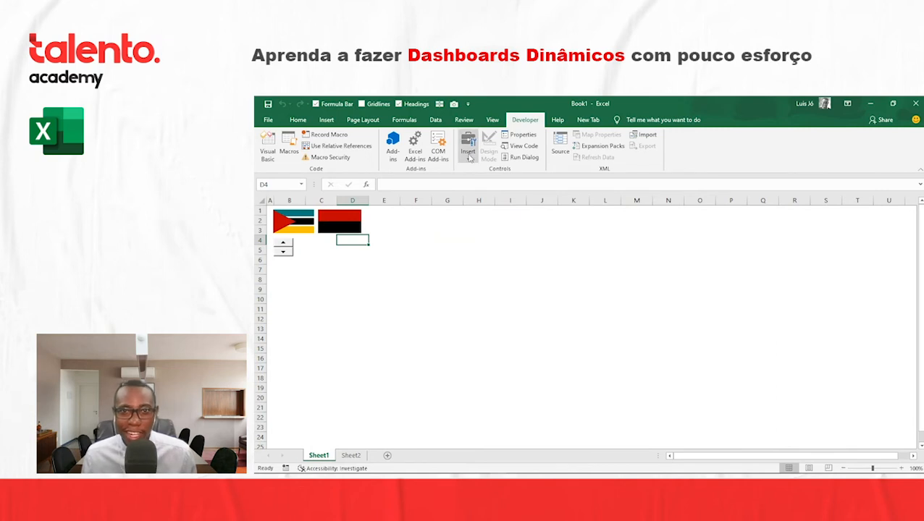
pyautogui.click(468, 152)
pyautogui.click(492, 181)
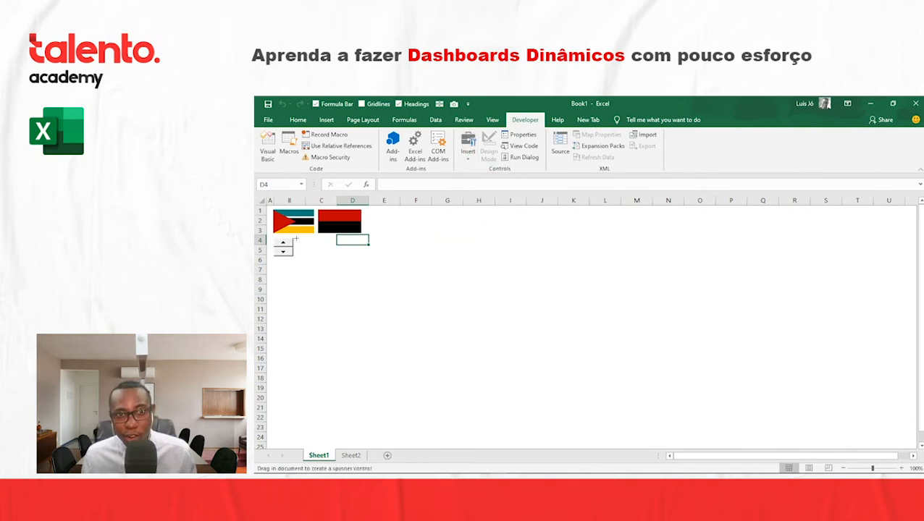
pyautogui.moveTo(296, 239); pyautogui.dragTo(312, 255)
pyautogui.click(351, 249)
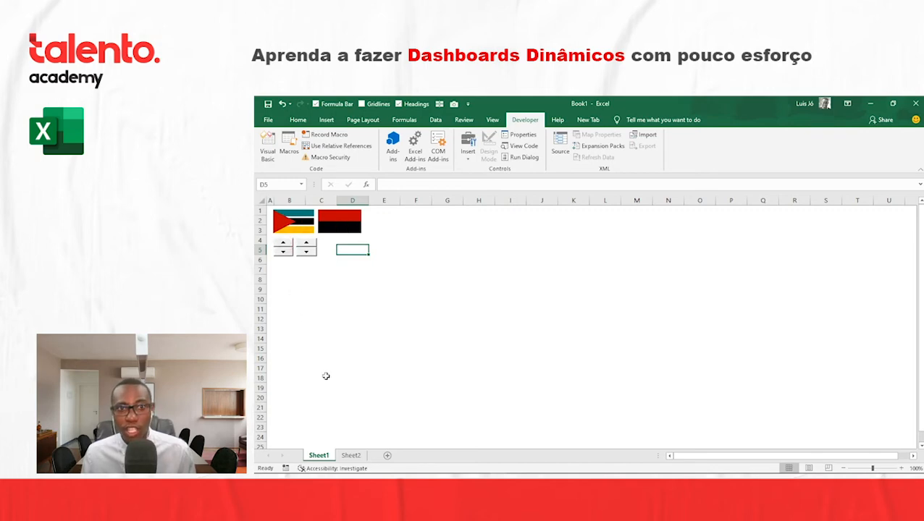
# - Raise the first spinner on Sheet1 to 11 and check the results in F6 and G6 on Sheet2
pyautogui.click(351, 456)
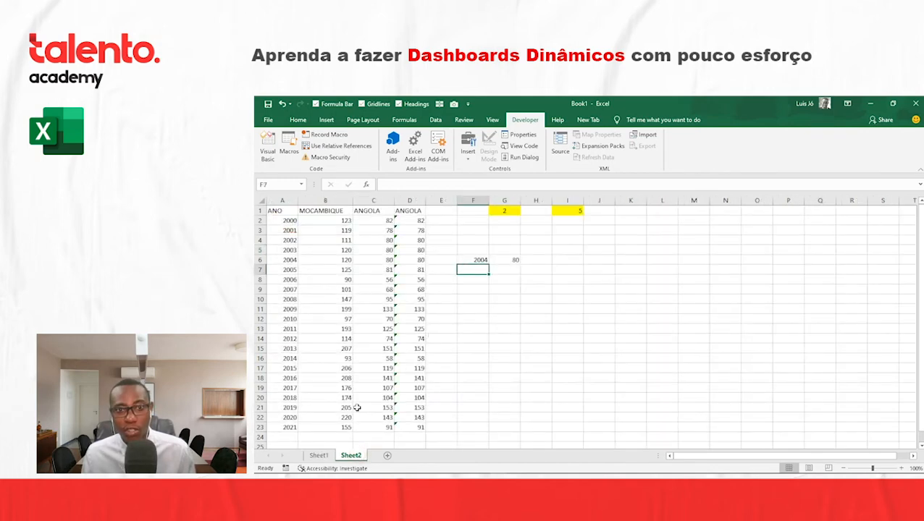
pyautogui.click(318, 456)
pyautogui.click(282, 243)
pyautogui.click(283, 244)
pyautogui.click(351, 455)
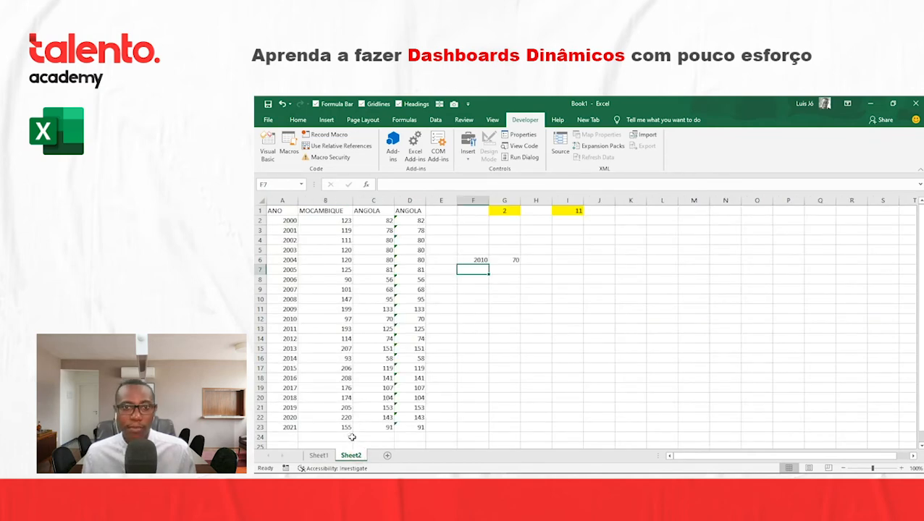
# - Set the second spinner's minimum value to 1, maximum value to 5 and incremental change to 1
pyautogui.click(319, 455)
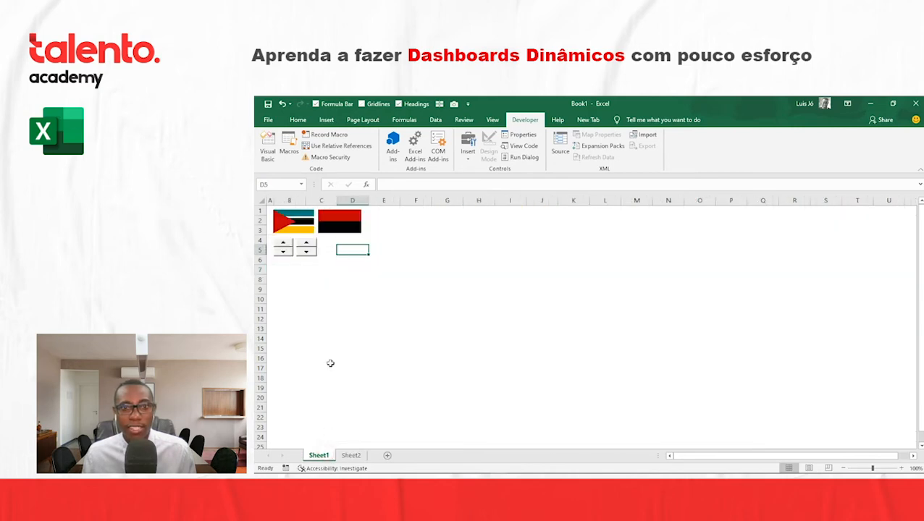
pyautogui.rightClick(309, 251)
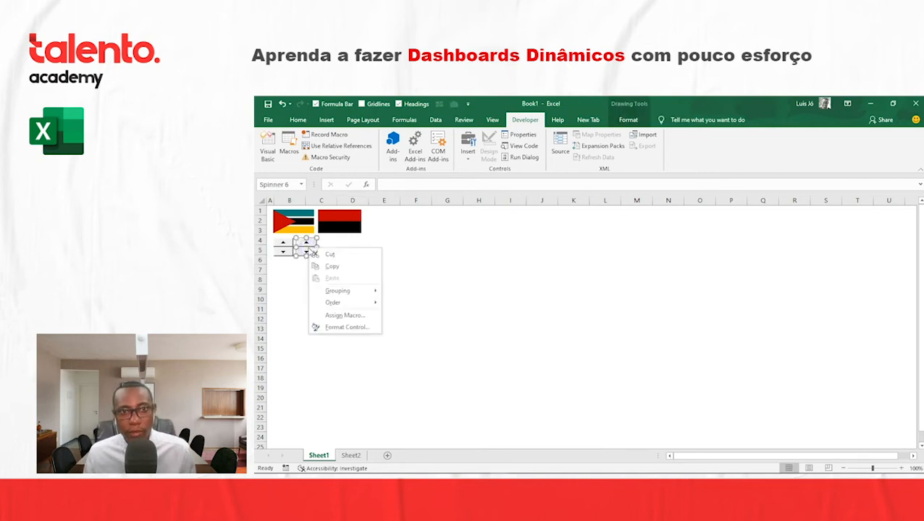
pyautogui.click(335, 328)
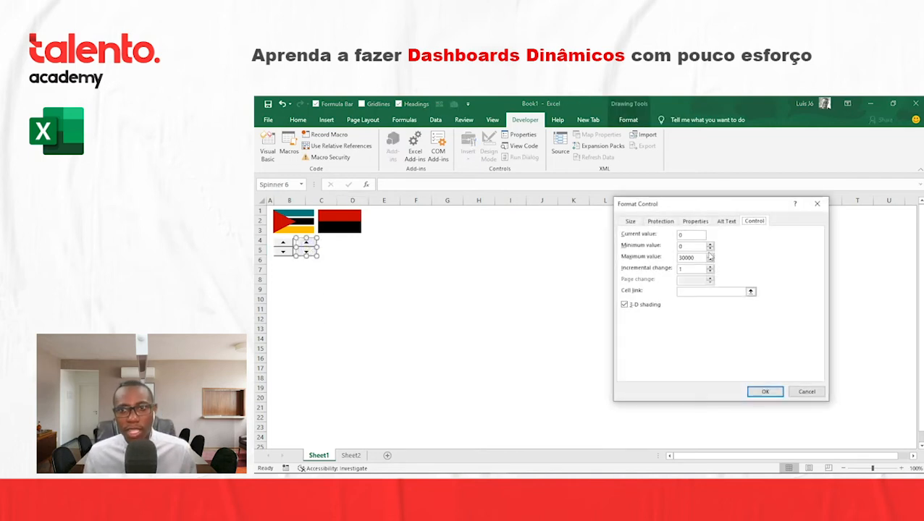
pyautogui.moveTo(691, 247); pyautogui.dragTo(599, 260)
pyautogui.write('1')
pyautogui.write('5')
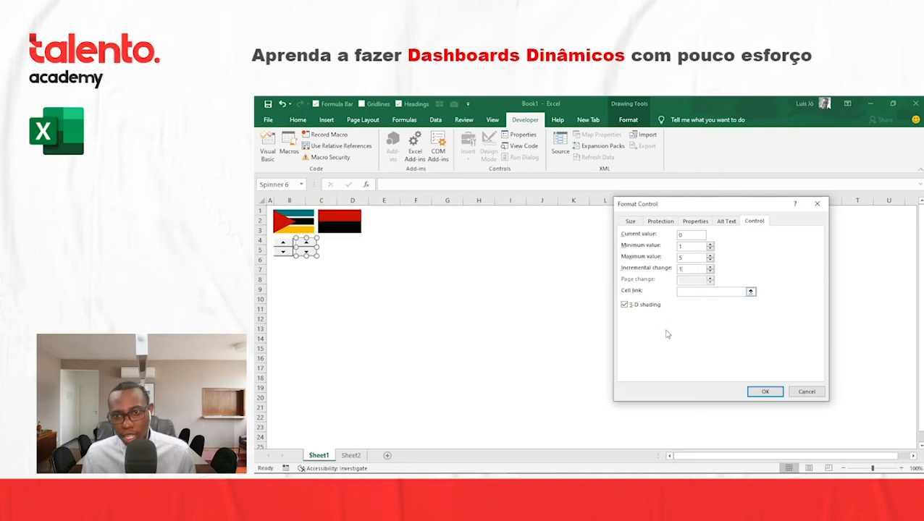
pyautogui.click(692, 268)
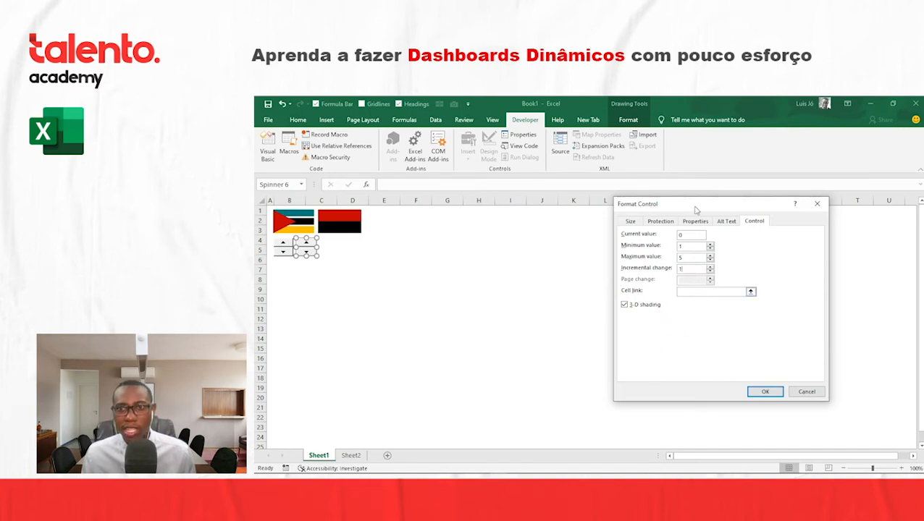
# - Link the second spinner to cell K1 on Sheet2 and apply the control settings
pyautogui.moveTo(695, 209); pyautogui.dragTo(591, 206)
pyautogui.click(588, 287)
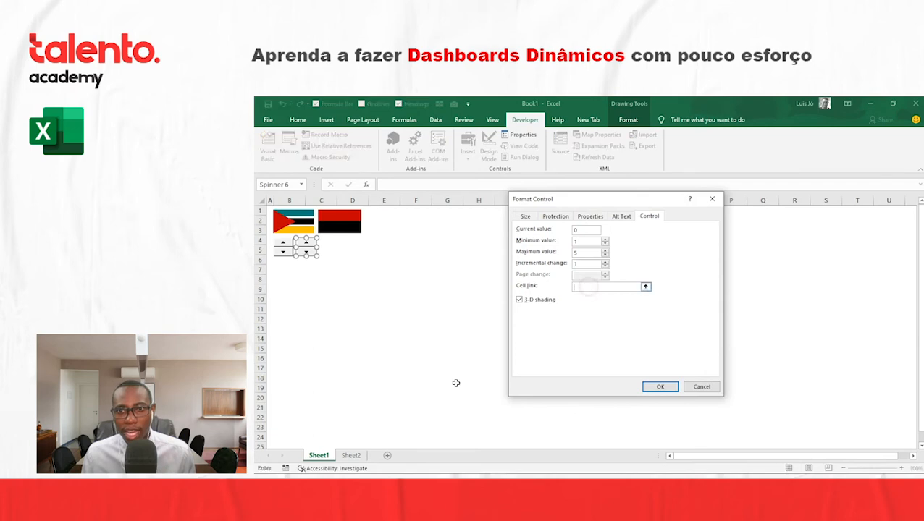
pyautogui.click(367, 455)
pyautogui.moveTo(564, 199); pyautogui.dragTo(561, 248)
pyautogui.click(626, 210)
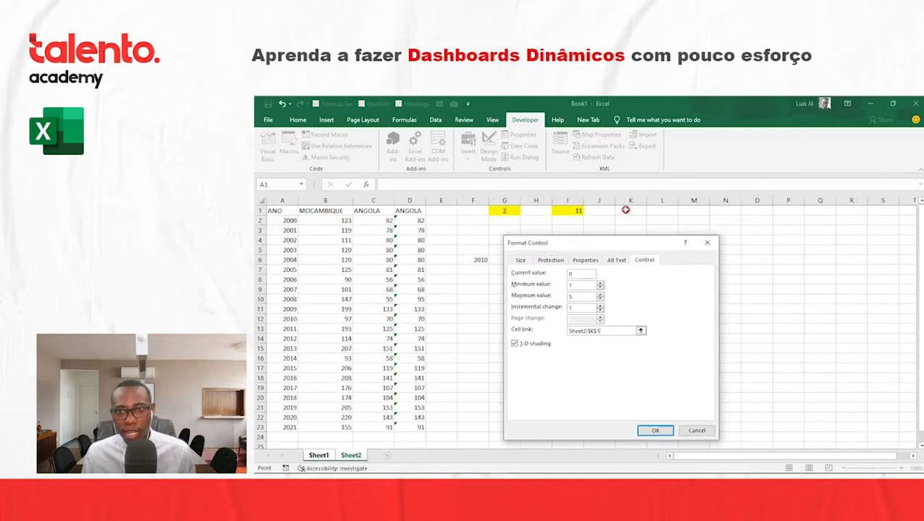
pyautogui.click(654, 430)
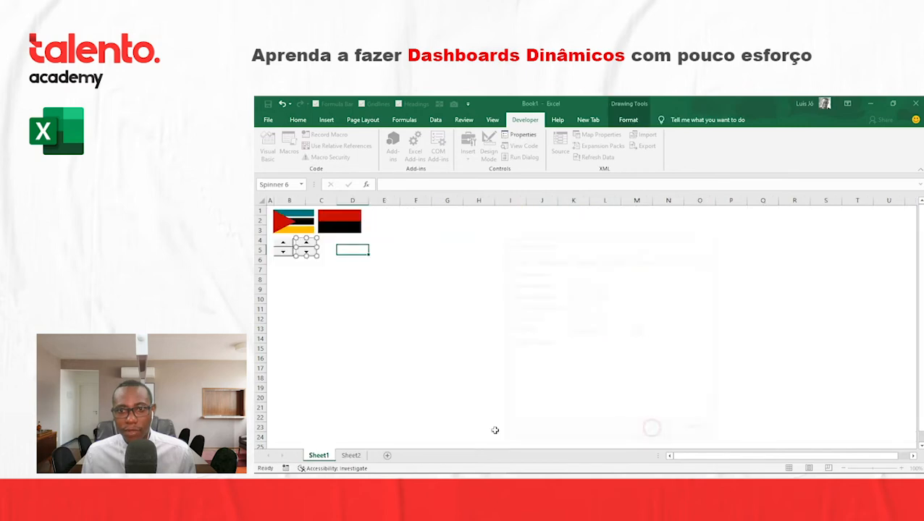
# - Highlight the linked cell K1 on Sheet2 with a yellow fill
pyautogui.click(350, 455)
pyautogui.click(624, 215)
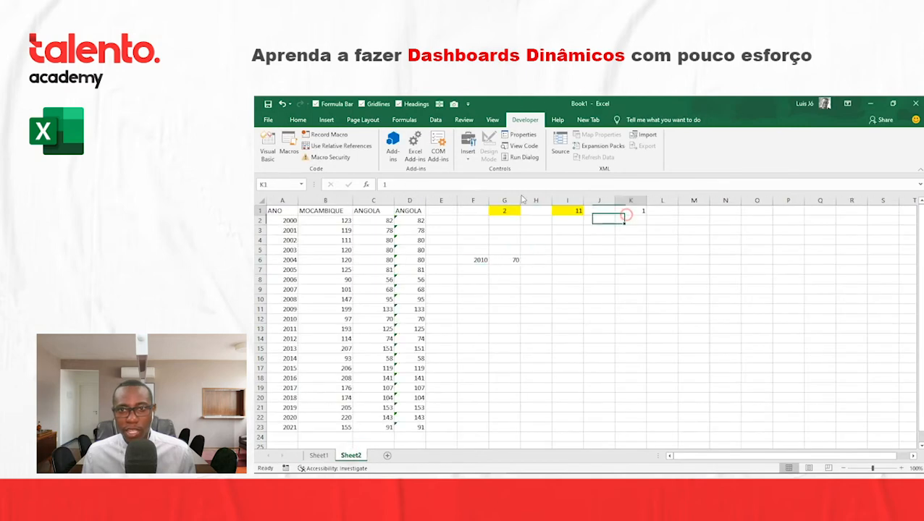
pyautogui.click(298, 119)
pyautogui.click(375, 153)
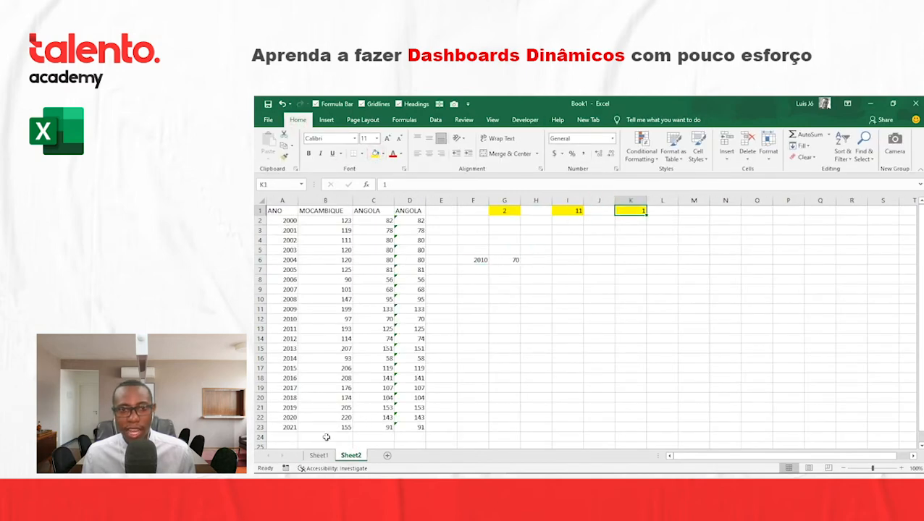
# - Test the second spinner by raising it to 5 and lowering it back to 1, checking K1 on Sheet2 each time
pyautogui.click(319, 454)
pyautogui.click(360, 249)
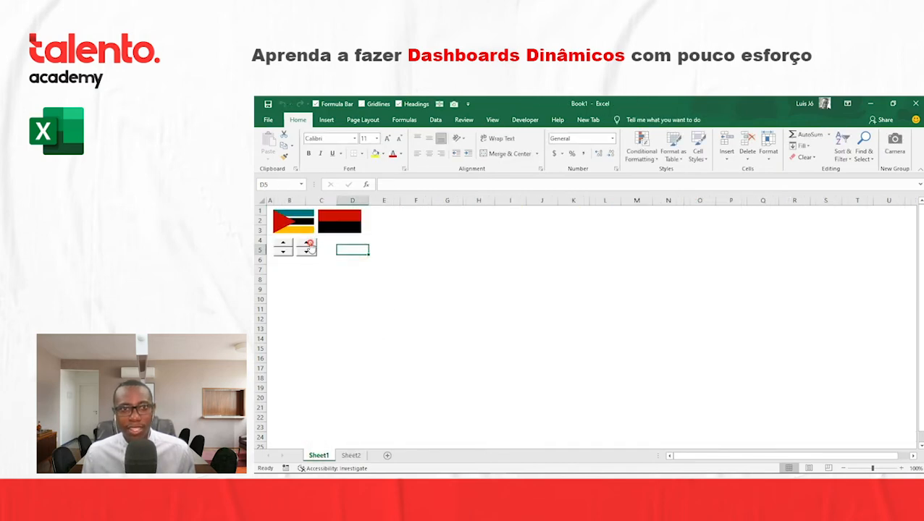
pyautogui.click(350, 456)
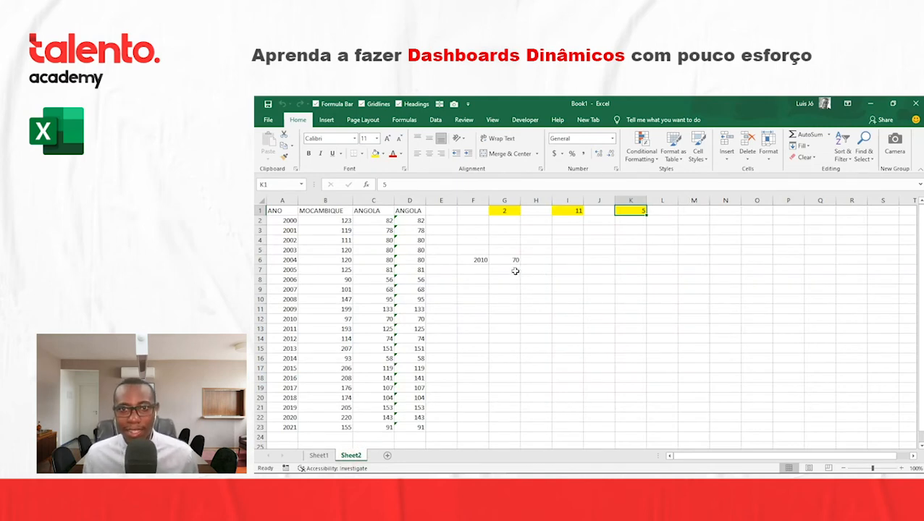
pyautogui.click(483, 270)
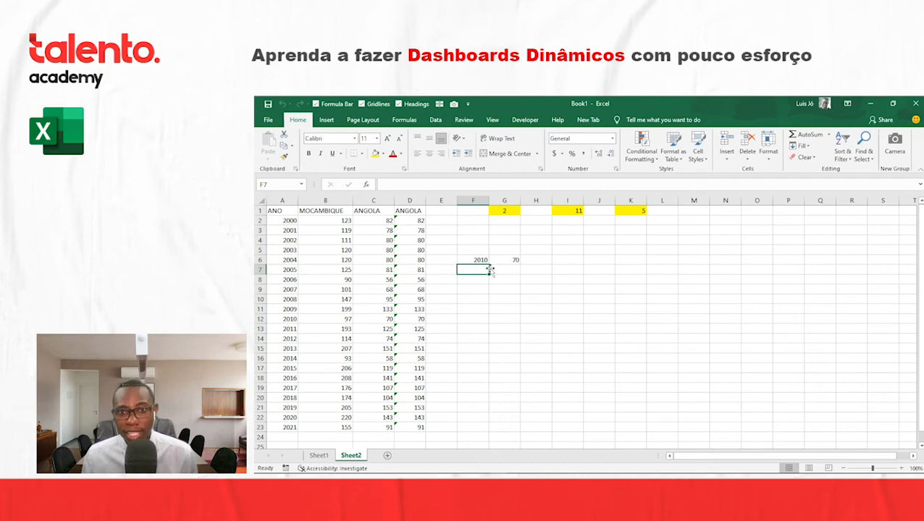
pyautogui.click(629, 212)
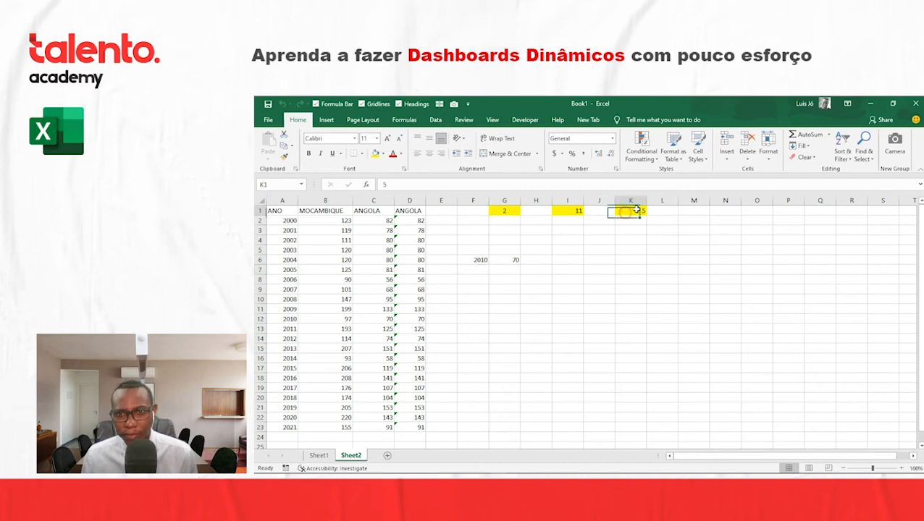
pyautogui.click(319, 455)
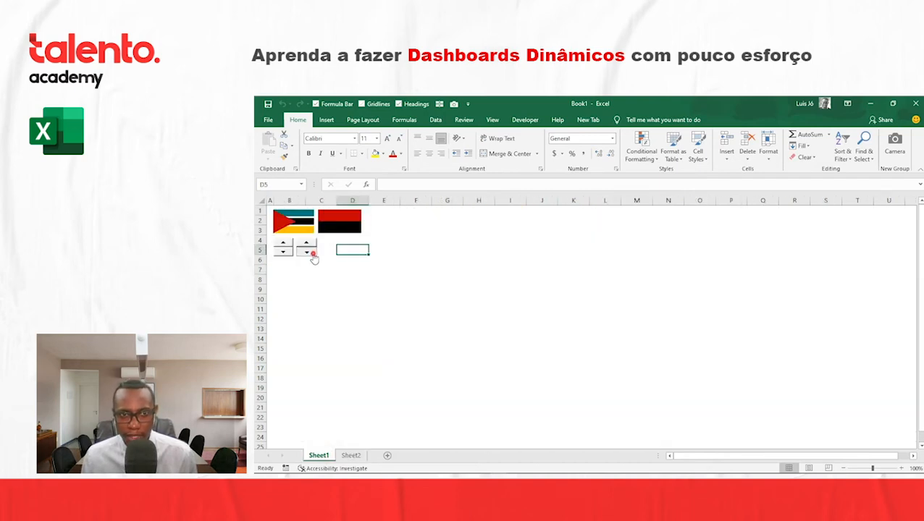
pyautogui.click(311, 253)
pyautogui.click(350, 456)
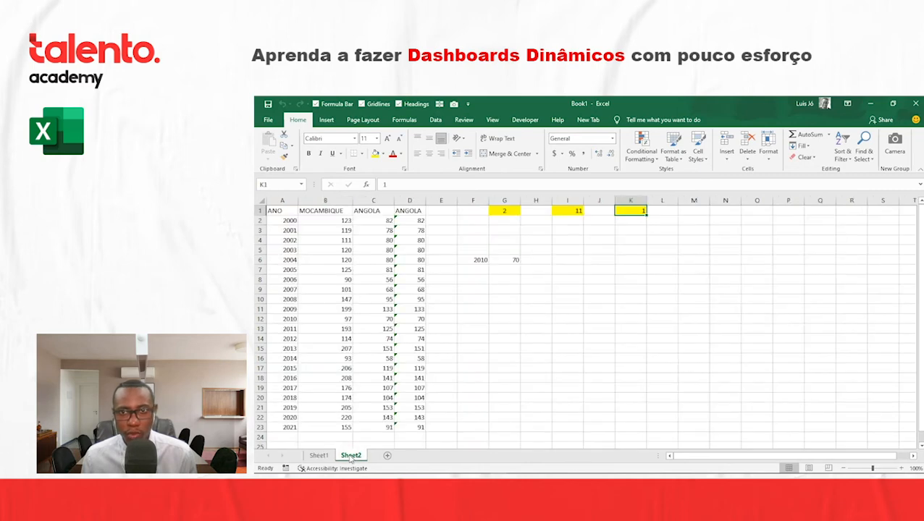
# - Enter the formula =IF(K1>1,F6+1,NA()) in F7 to generate the second year
pyautogui.click(485, 270)
pyautogui.write('=IF')
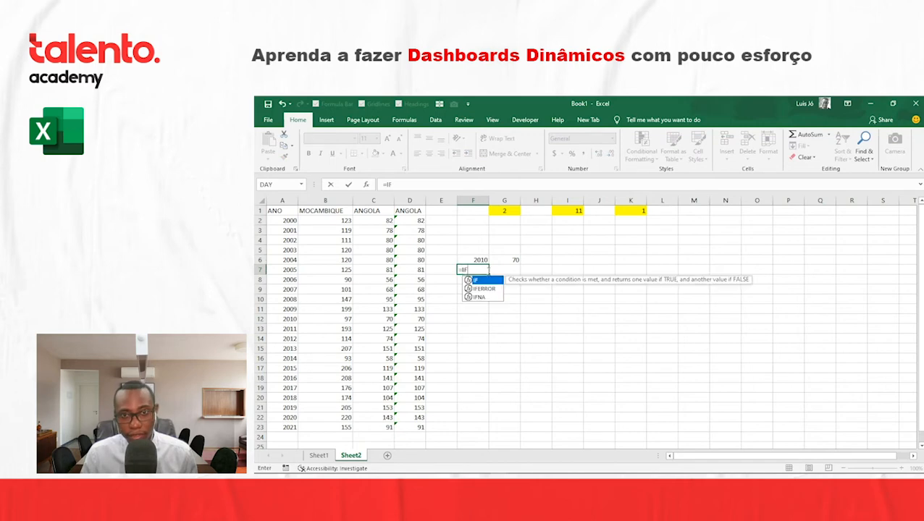
pyautogui.write('(')
pyautogui.click(627, 212)
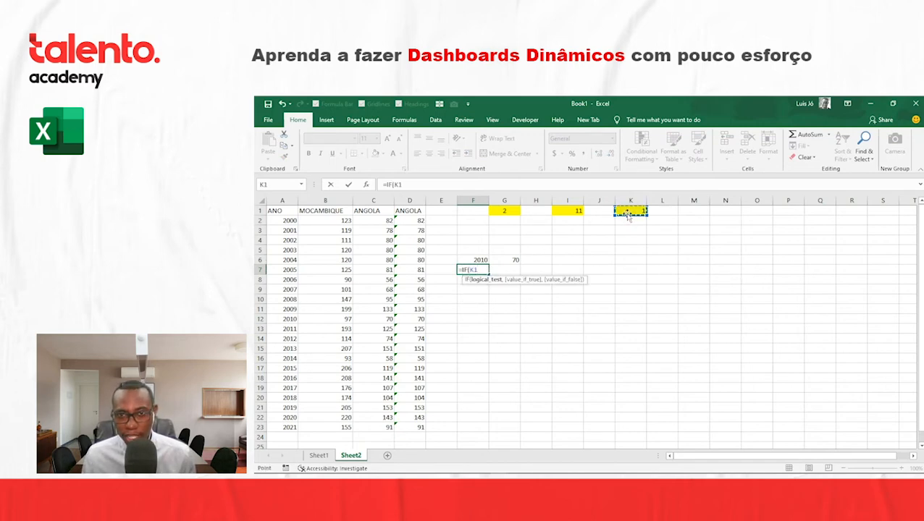
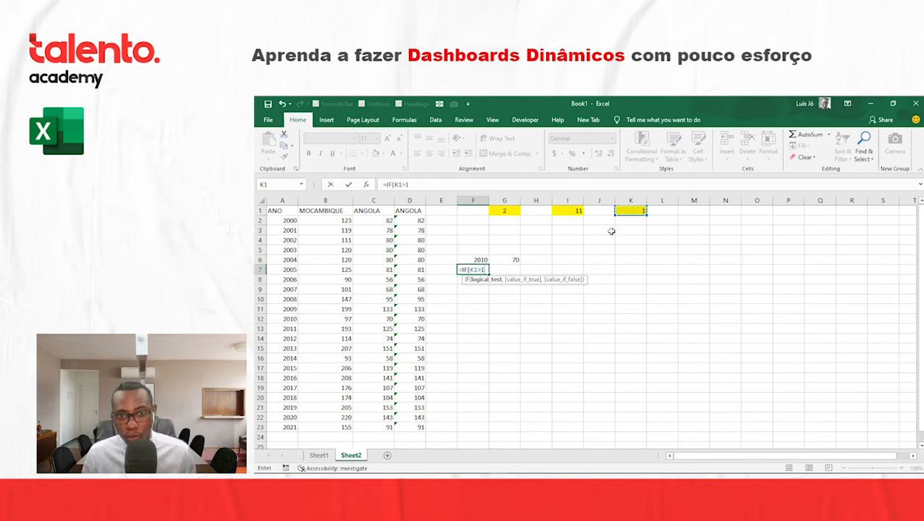
pyautogui.write(',')
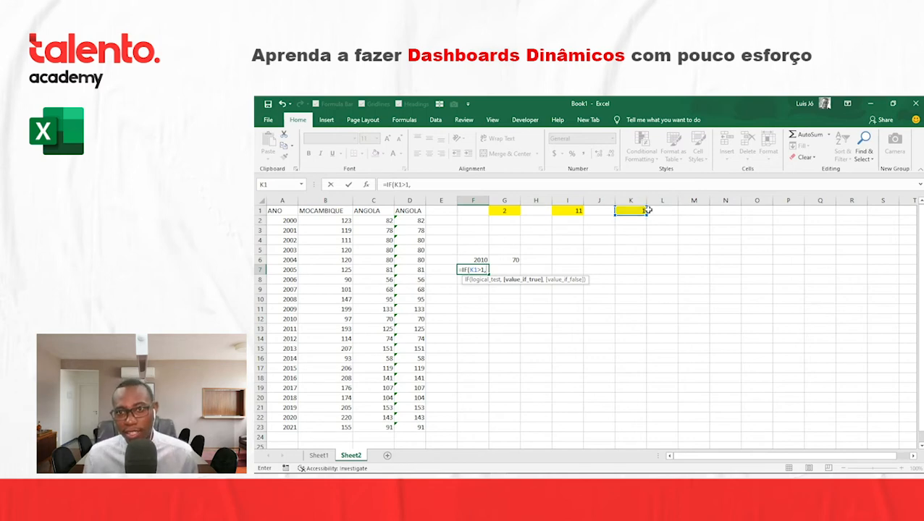
pyautogui.click(479, 260)
pyautogui.write('+1,')
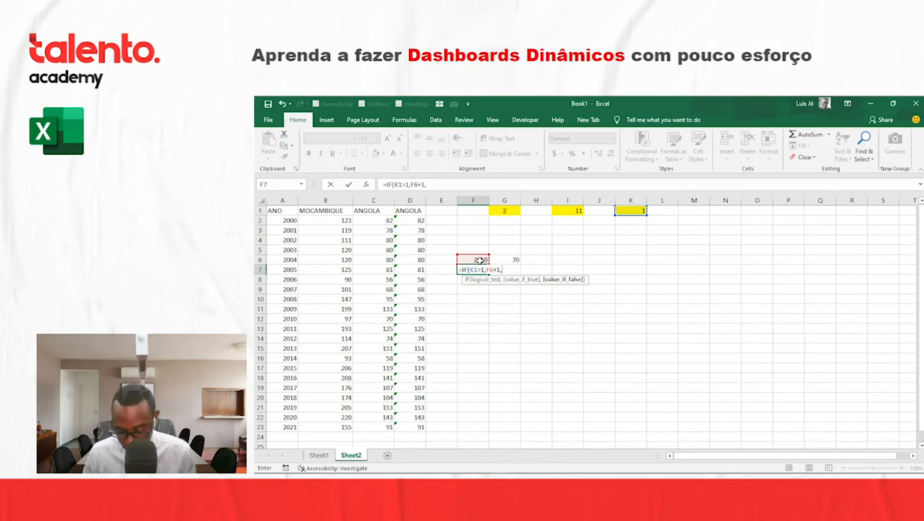
pyautogui.write('na')
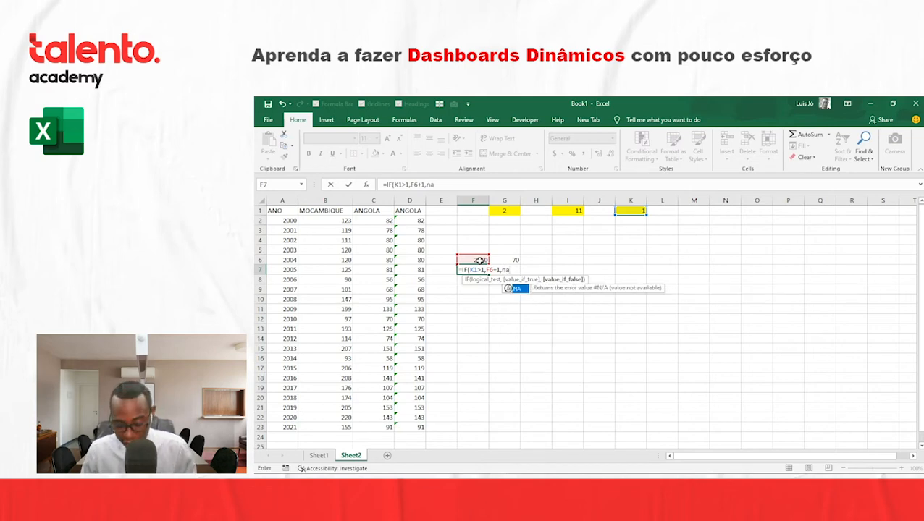
pyautogui.write('()')
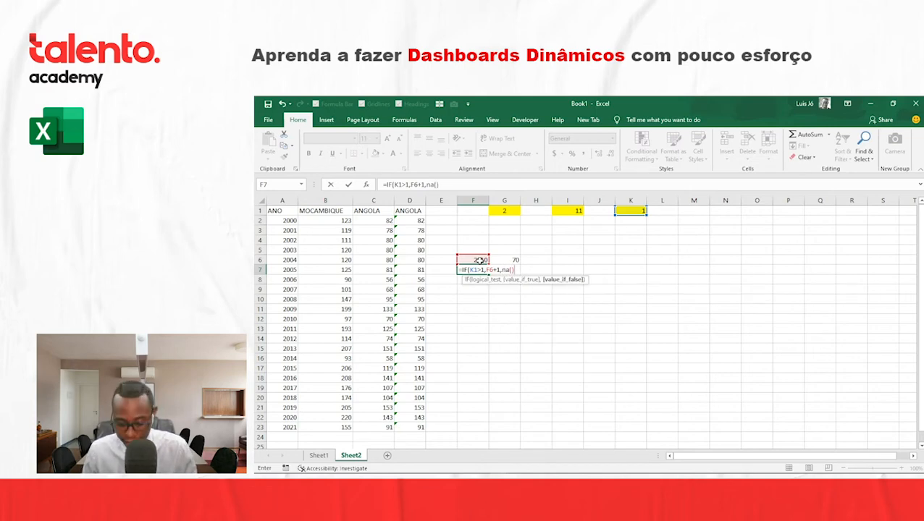
pyautogui.write(')')
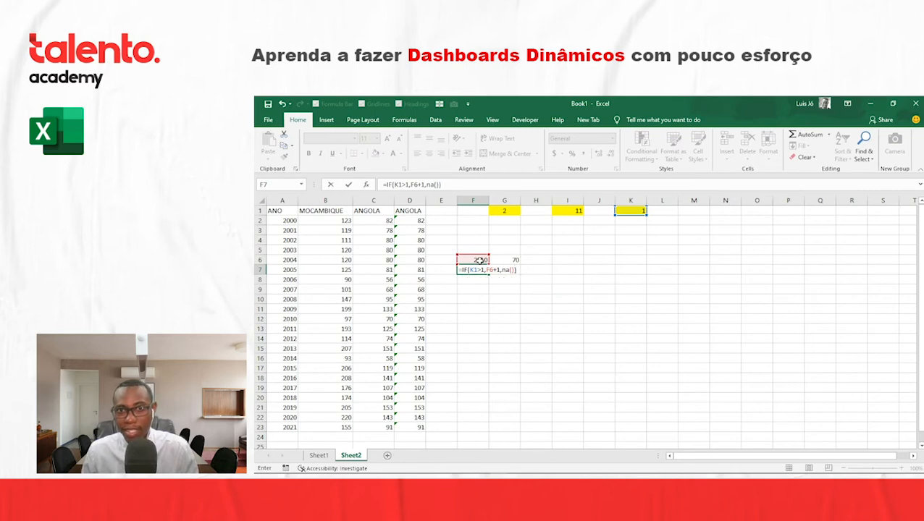
pyautogui.press('Return')
# - Set K1 to 2 and check the year formula in F7
pyautogui.click(475, 269)
pyautogui.click(628, 212)
pyautogui.write('2')
pyautogui.press('Return')
pyautogui.click(474, 270)
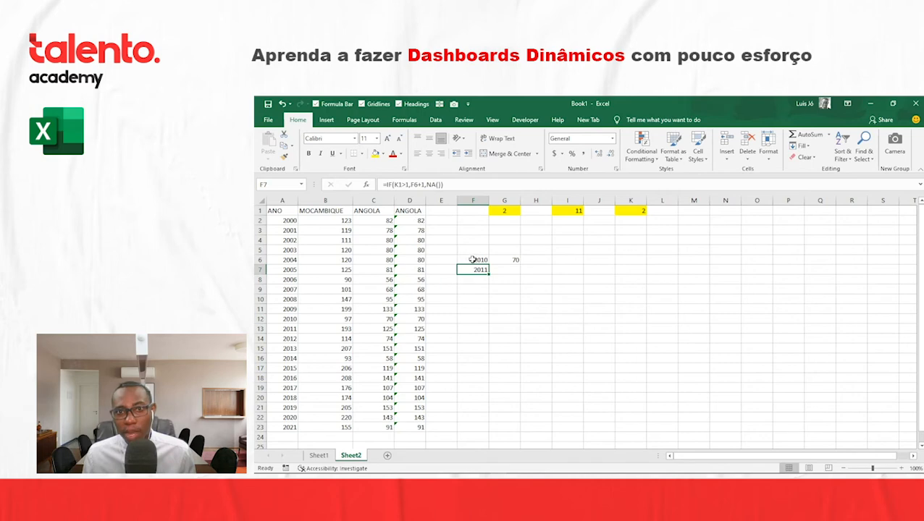
# - Lower the starting-year spinner on Sheet1 to 10 and check the years in F6 and F7 on Sheet2
pyautogui.click(319, 455)
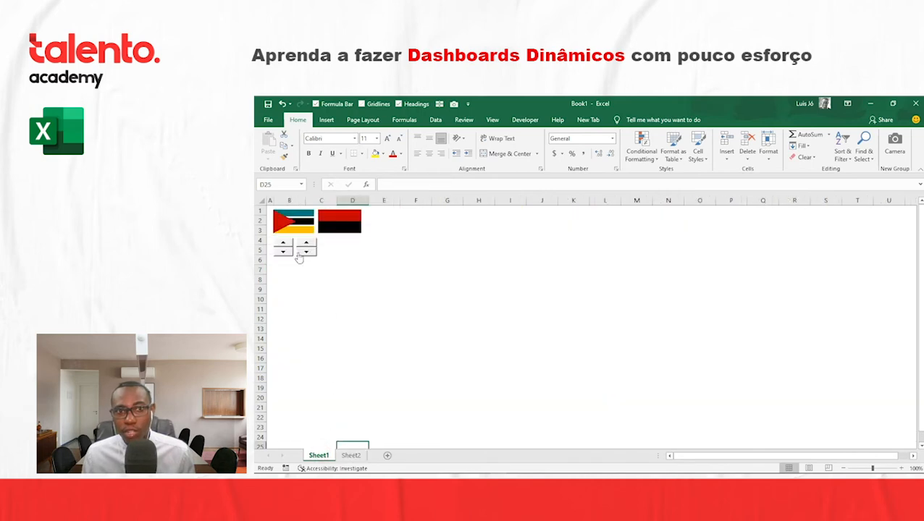
pyautogui.click(351, 455)
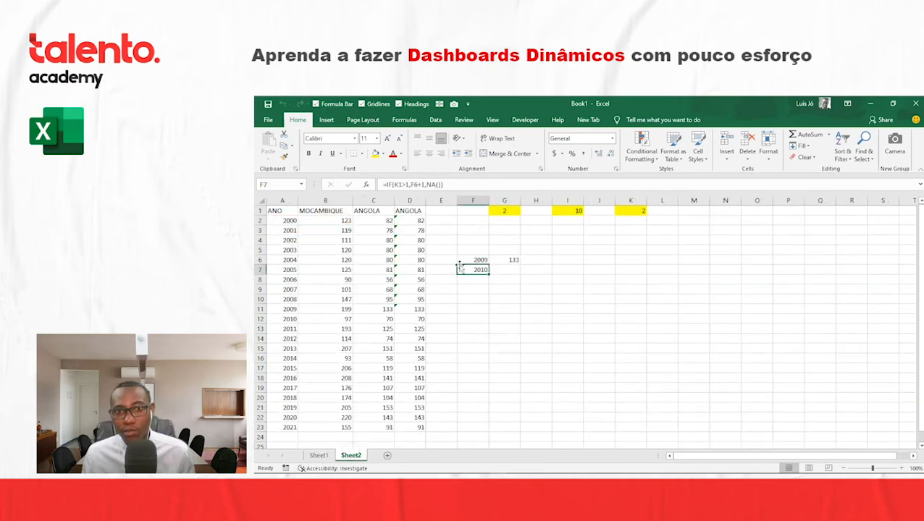
pyautogui.click(469, 258)
pyautogui.click(472, 268)
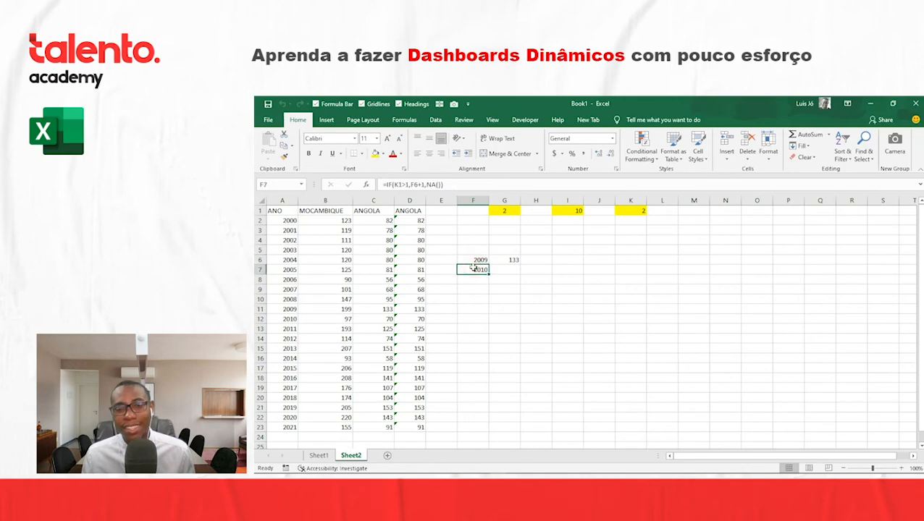
pyautogui.click(495, 270)
pyautogui.click(481, 270)
pyautogui.click(497, 262)
pyautogui.click(503, 270)
pyautogui.click(505, 254)
# - Copy the INDEX formula from G6 to G7 and point its row reference to I1
pyautogui.click(505, 259)
pyautogui.hotkey('ctrl', 'c')
pyautogui.click(511, 267)
pyautogui.hotkey('ctrl', 'v')
pyautogui.press('Escape')
pyautogui.press('F2')
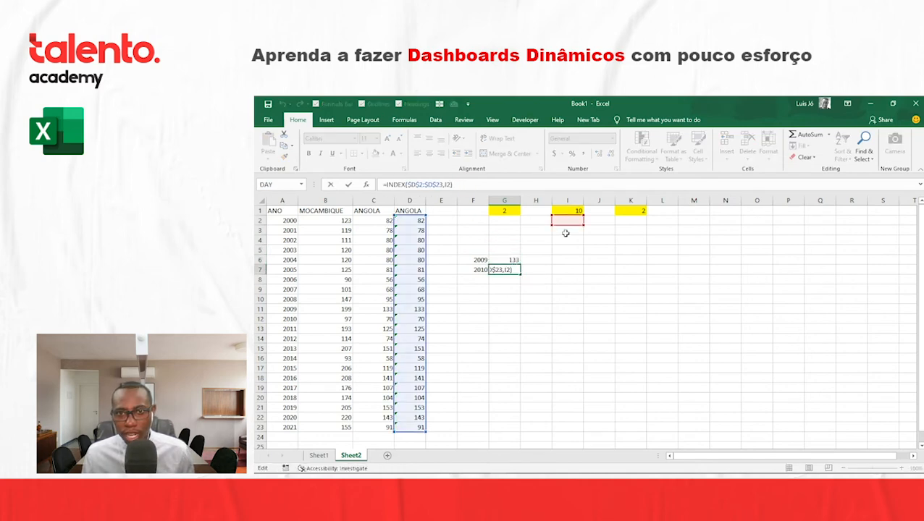
pyautogui.moveTo(570, 226); pyautogui.dragTo(567, 222)
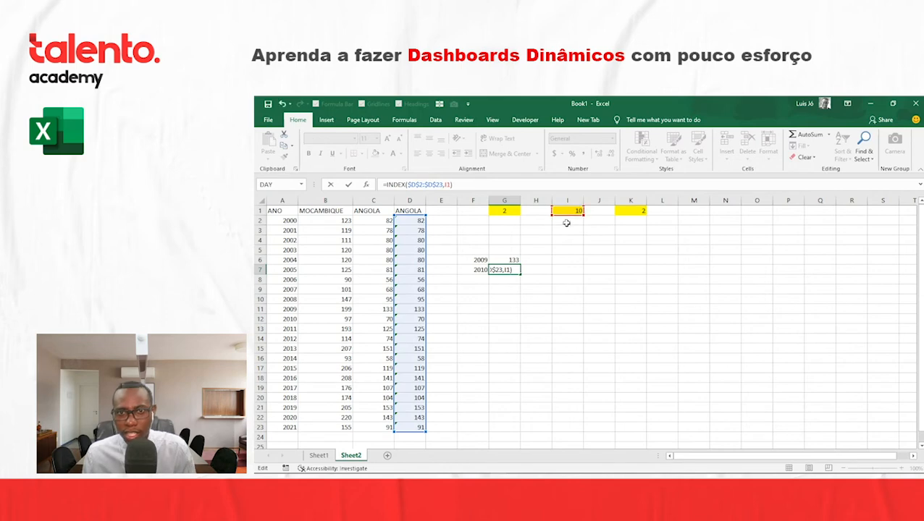
pyautogui.press('Return')
pyautogui.click(501, 273)
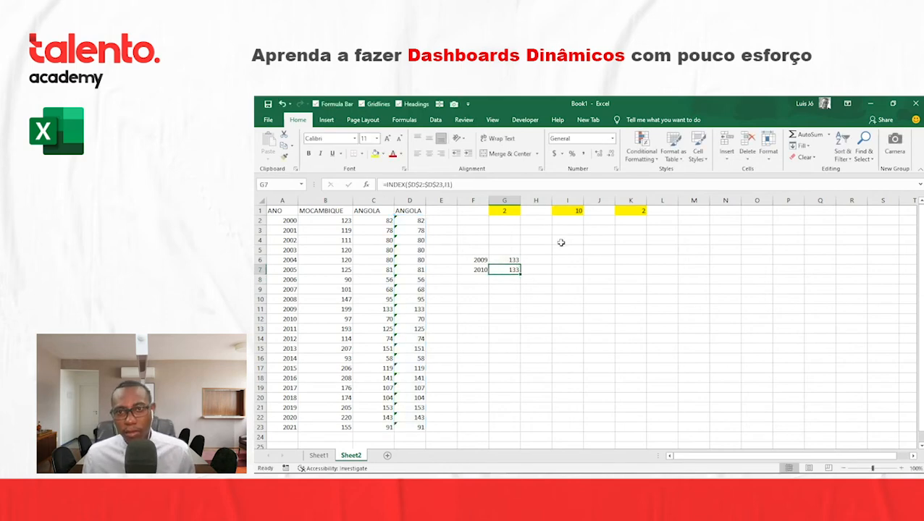
# - Test the second row by setting K1 to 1 and back to 2, checking F7 and G7
pyautogui.click(619, 210)
pyautogui.write('1')
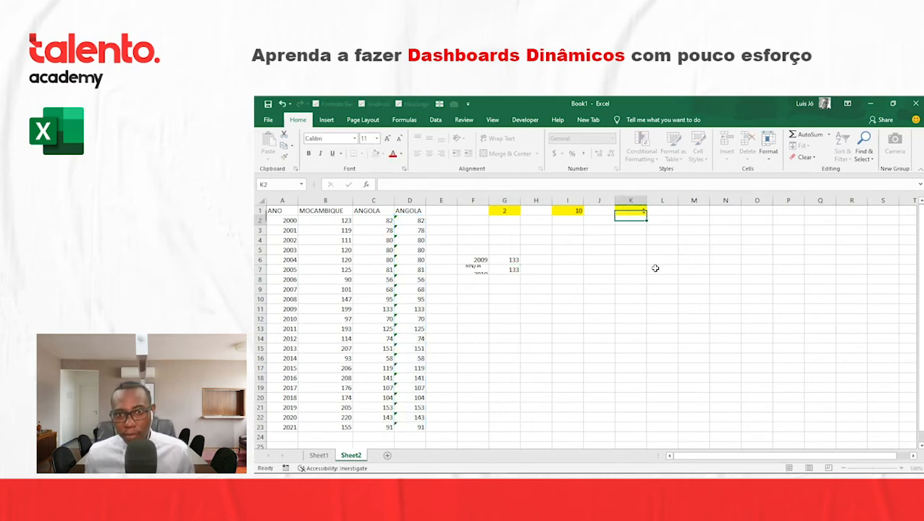
pyautogui.press('Return')
pyautogui.click(475, 270)
pyautogui.click(499, 273)
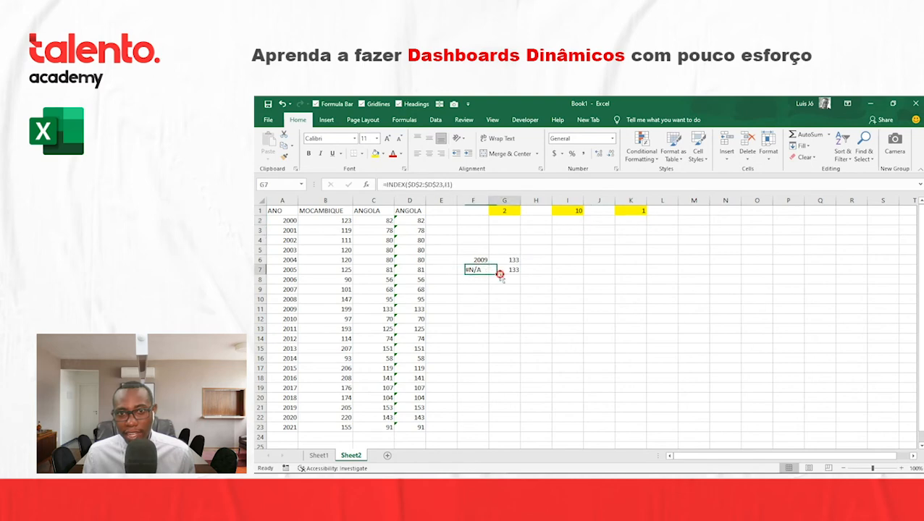
pyautogui.click(629, 212)
pyautogui.click(514, 268)
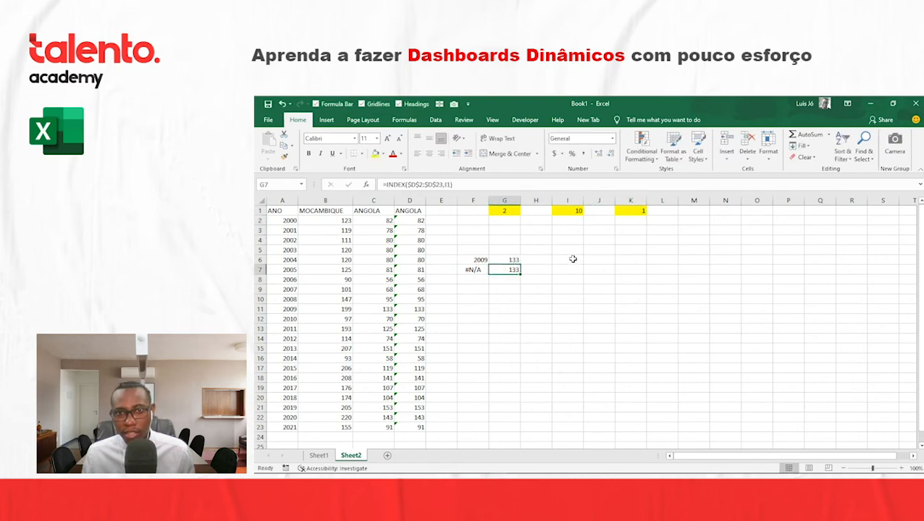
pyautogui.click(619, 211)
pyautogui.click(501, 268)
pyautogui.click(629, 211)
pyautogui.write('2')
pyautogui.press('Return')
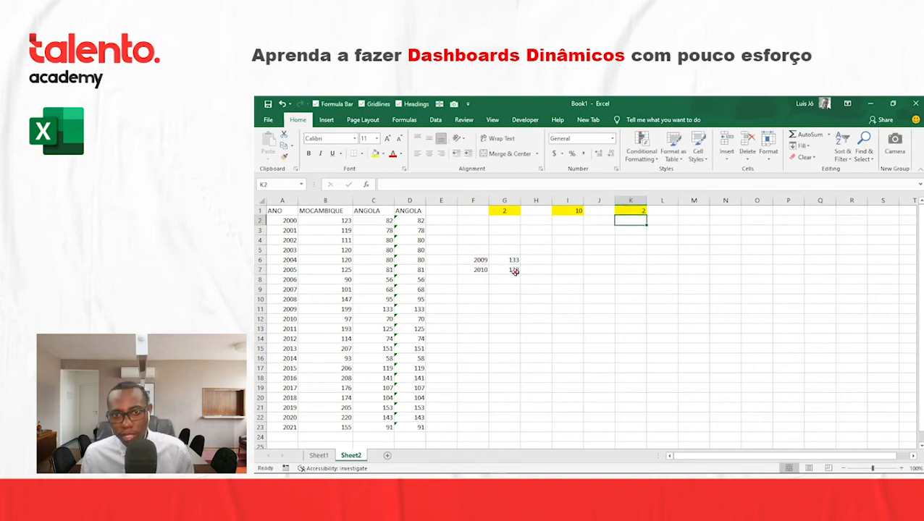
pyautogui.click(502, 269)
pyautogui.click(480, 269)
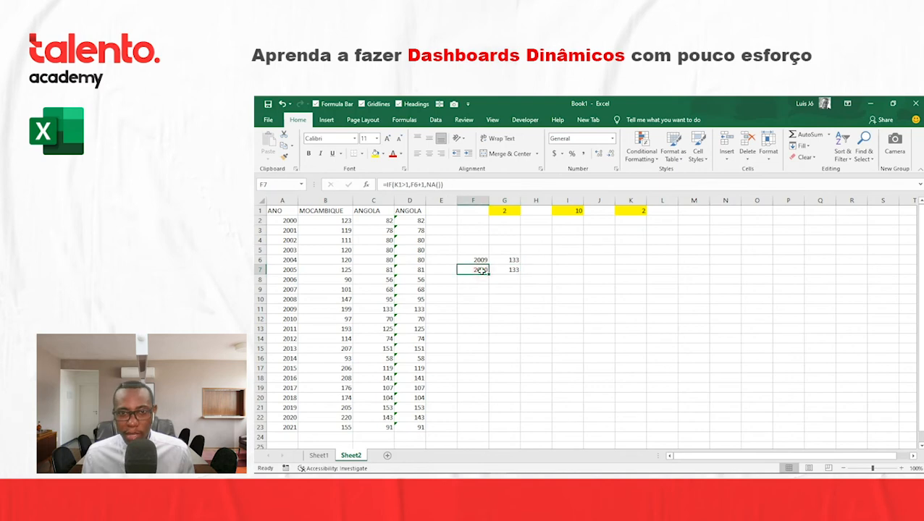
# - Inspect the copied INDEX formula in G7 and clear the cell
pyautogui.click(510, 269)
pyautogui.doubleClick(509, 269)
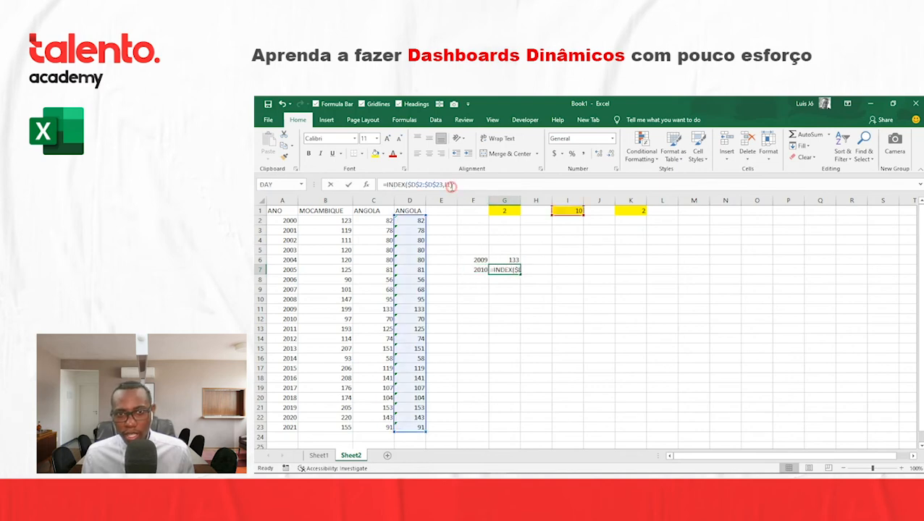
pyautogui.press('Escape')
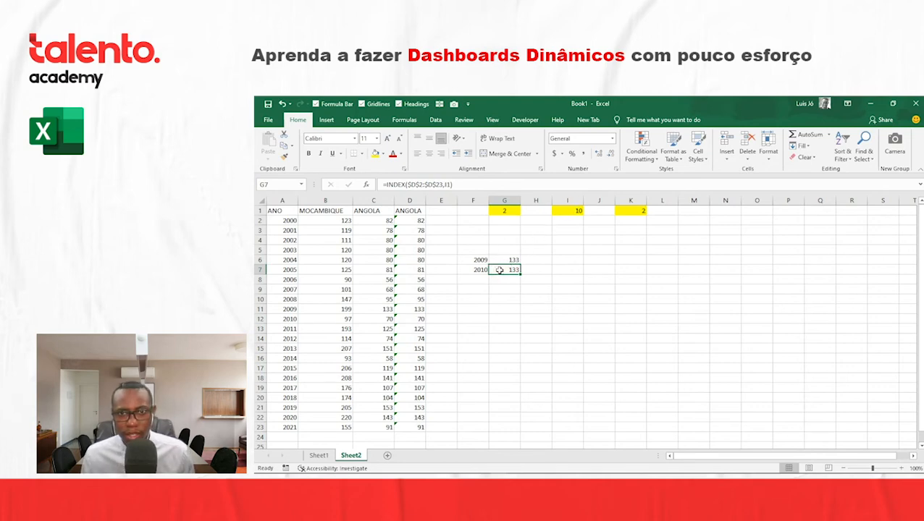
pyautogui.click(463, 184)
pyautogui.press('Escape')
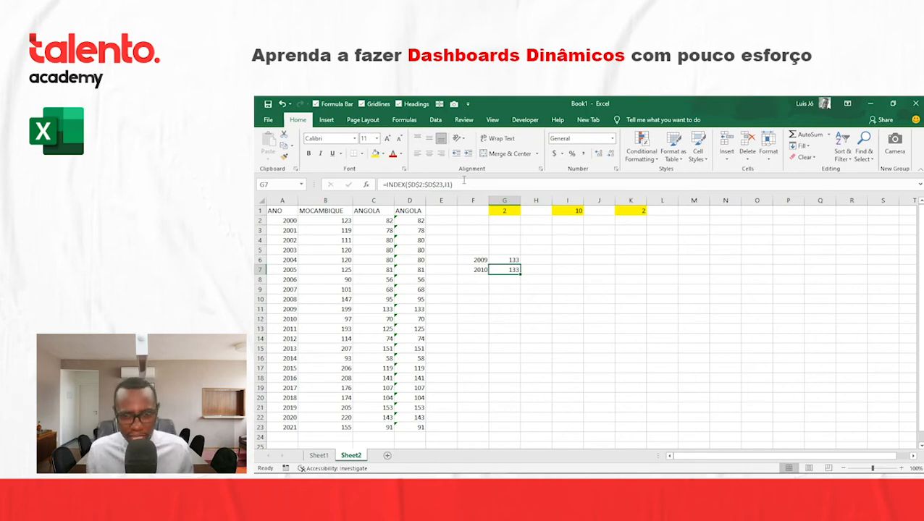
pyautogui.press('Delete')
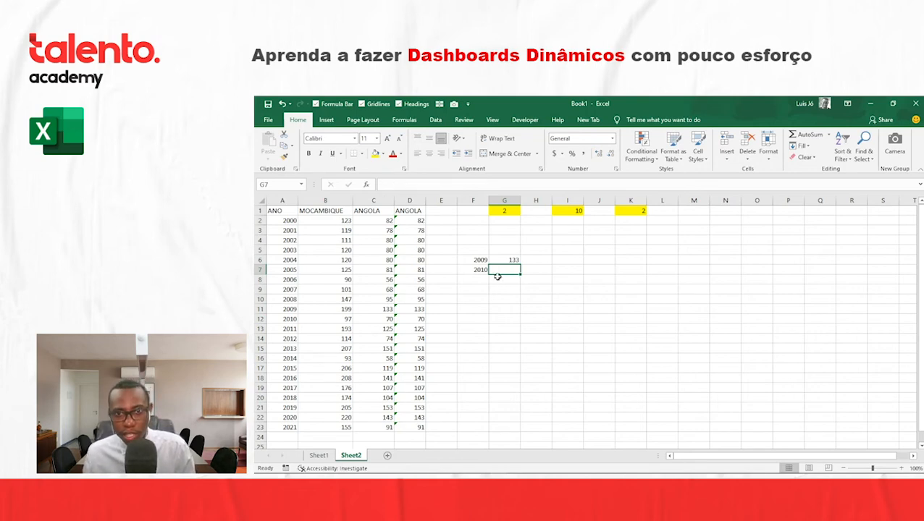
# - Enter a MATCH formula in G7 that looks up the year in F7 within the range A2:A23
pyautogui.click(479, 269)
pyautogui.click(500, 269)
pyautogui.click(505, 260)
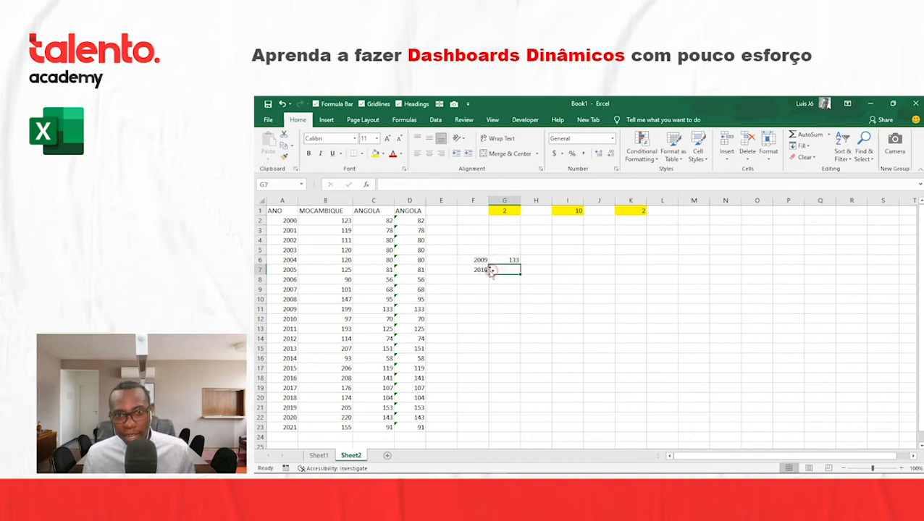
pyautogui.click(482, 269)
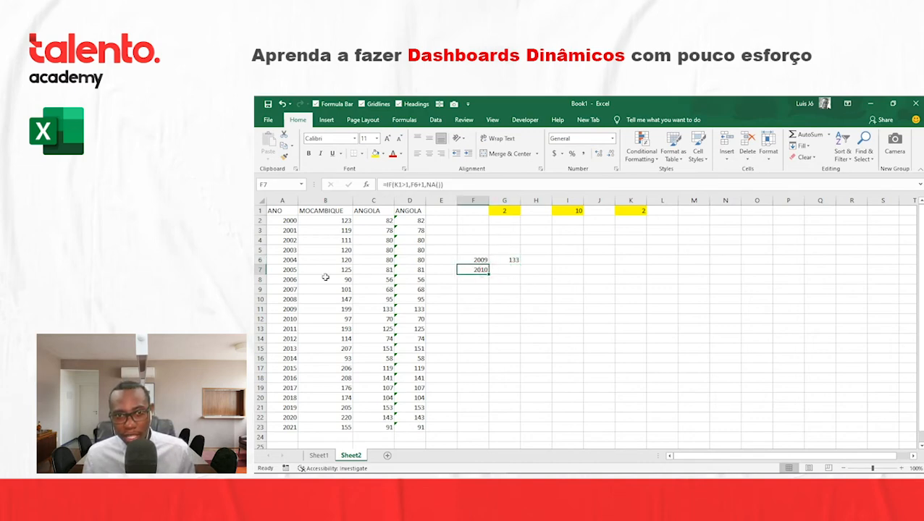
pyautogui.click(497, 270)
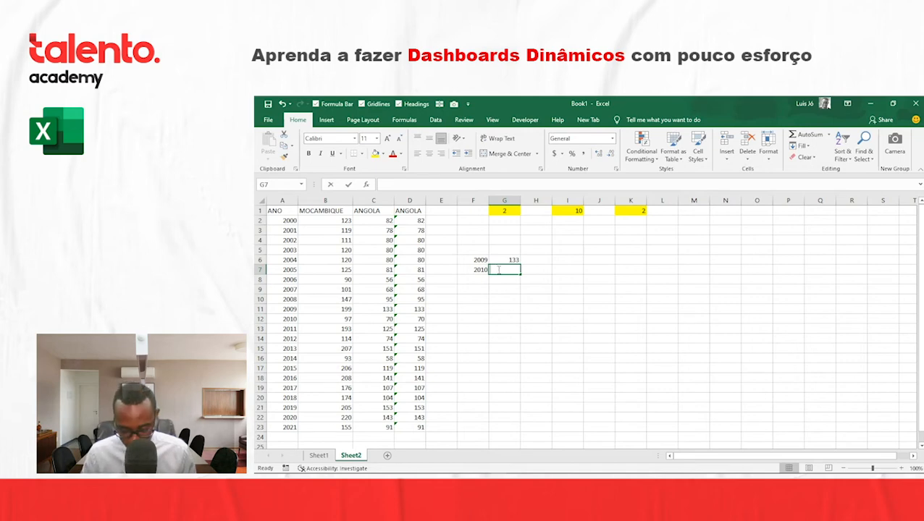
pyautogui.write('=')
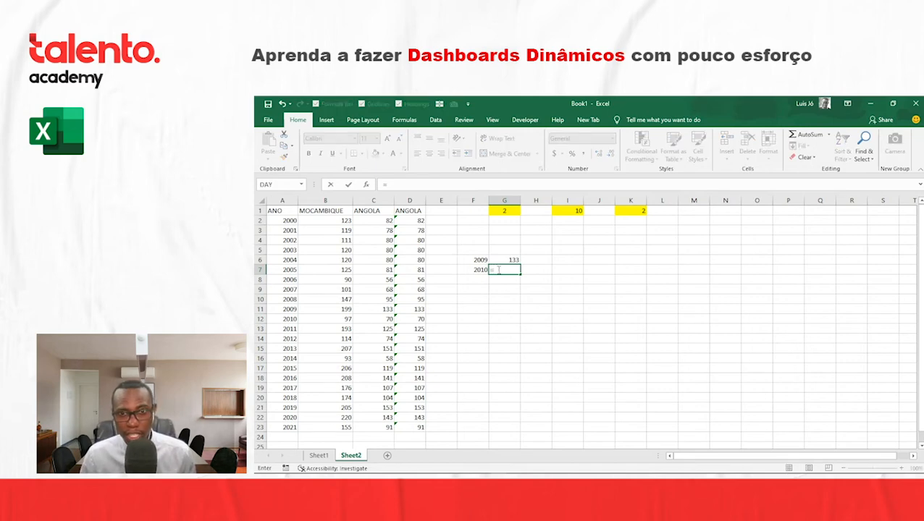
pyautogui.write('MA')
pyautogui.press('Tab')
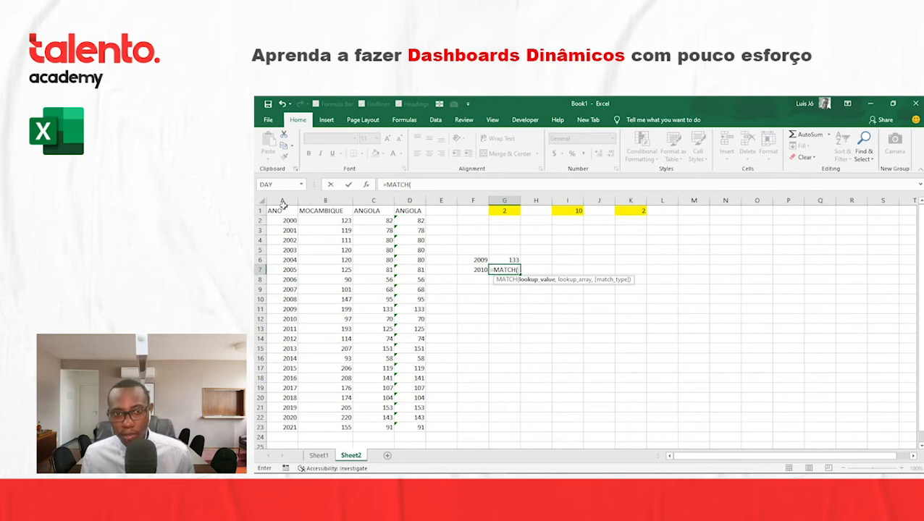
pyautogui.click(480, 269)
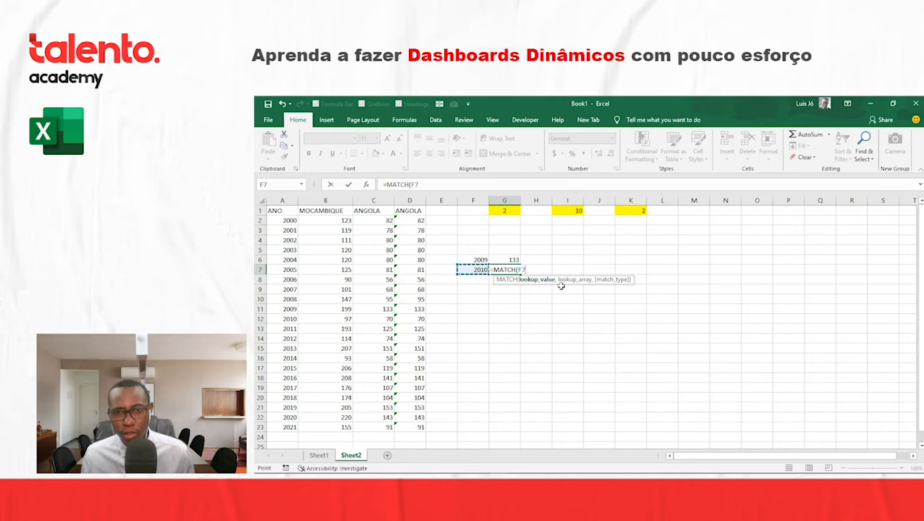
pyautogui.write(',')
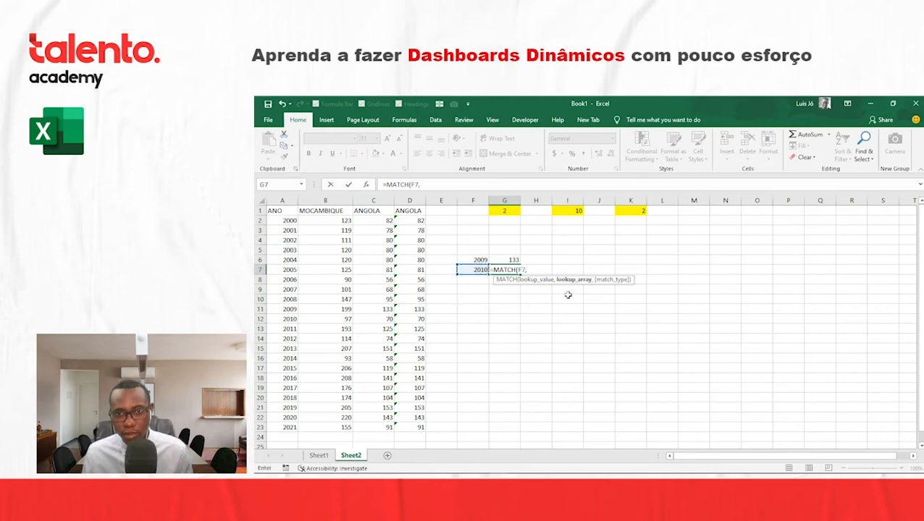
pyautogui.moveTo(285, 220); pyautogui.dragTo(289, 427)
pyautogui.press('Return')
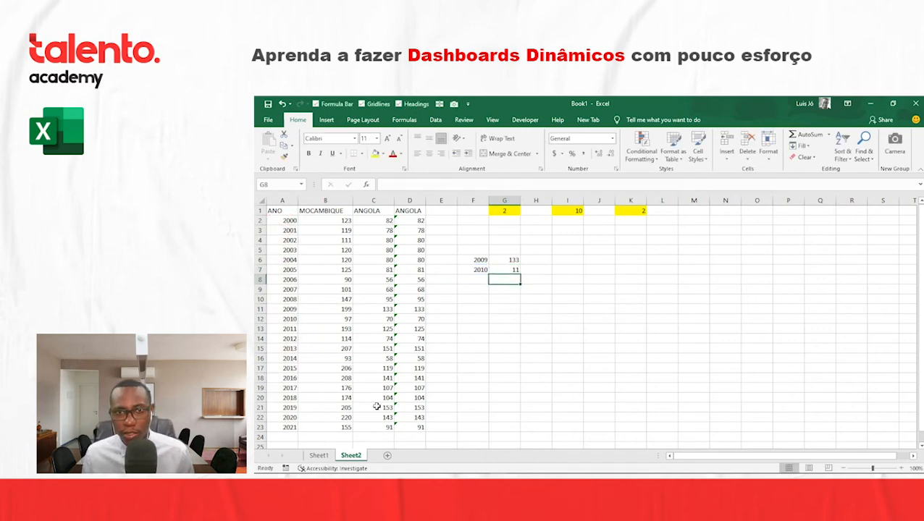
# - Review the arguments of the MATCH formula in G7
pyautogui.click(498, 268)
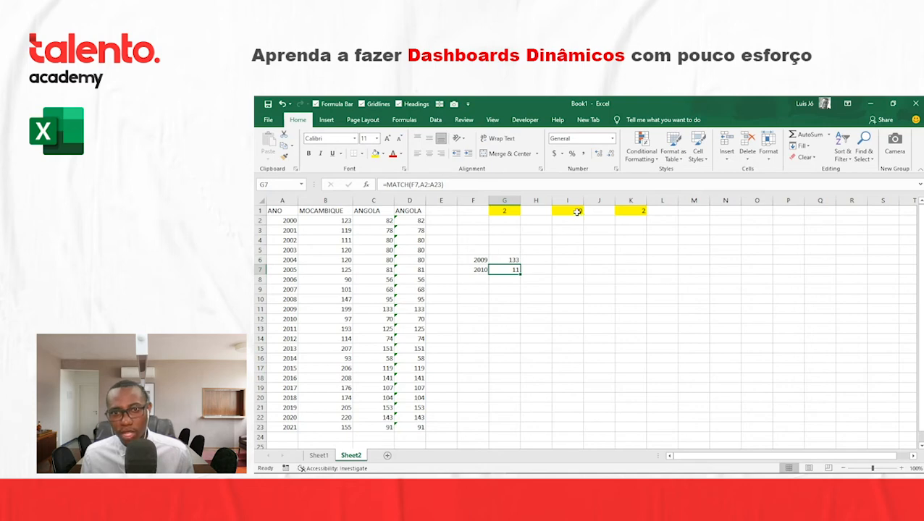
pyautogui.click(386, 184)
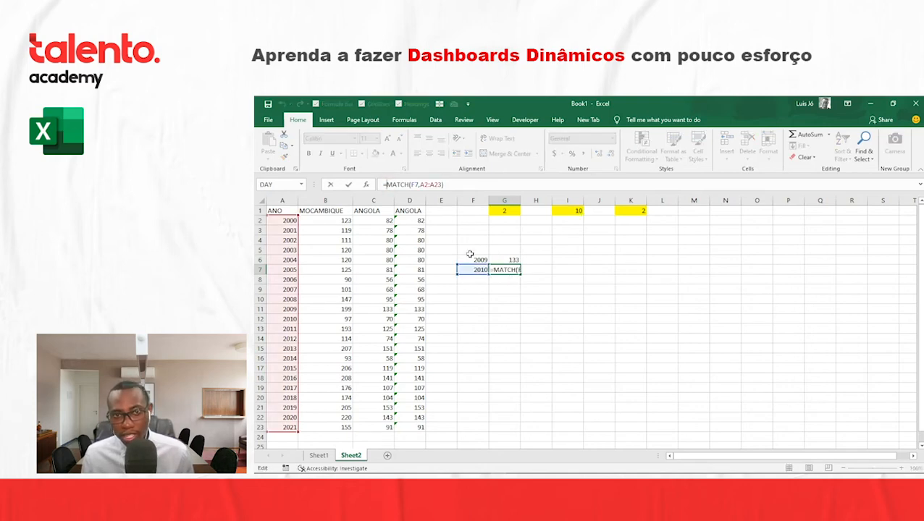
pyautogui.hotkey('ctrl', 'Return')
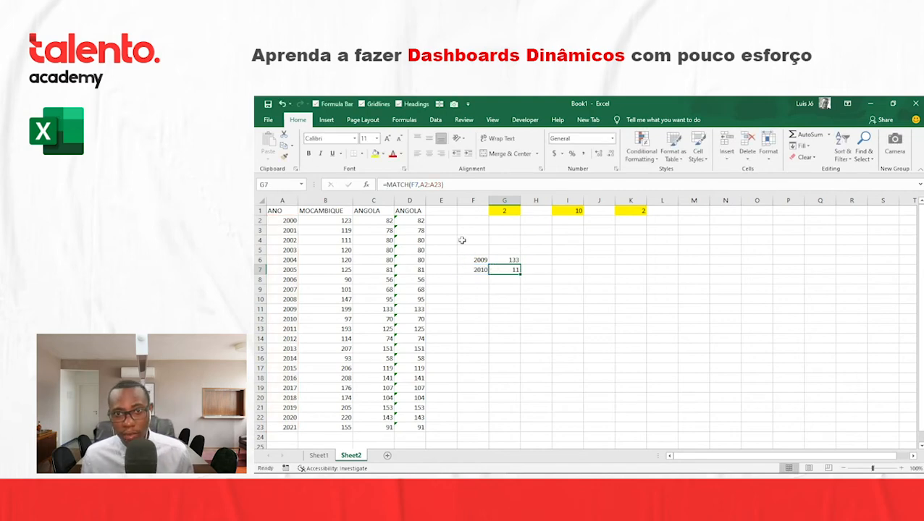
# - Replace the formula in G7 with =INDEX(D2:D23,MATCH(F7,A2:A23))
pyautogui.click(386, 184)
pyautogui.moveTo(386, 184); pyautogui.dragTo(456, 185)
pyautogui.press('BackSpace')
pyautogui.write('INDEX(')
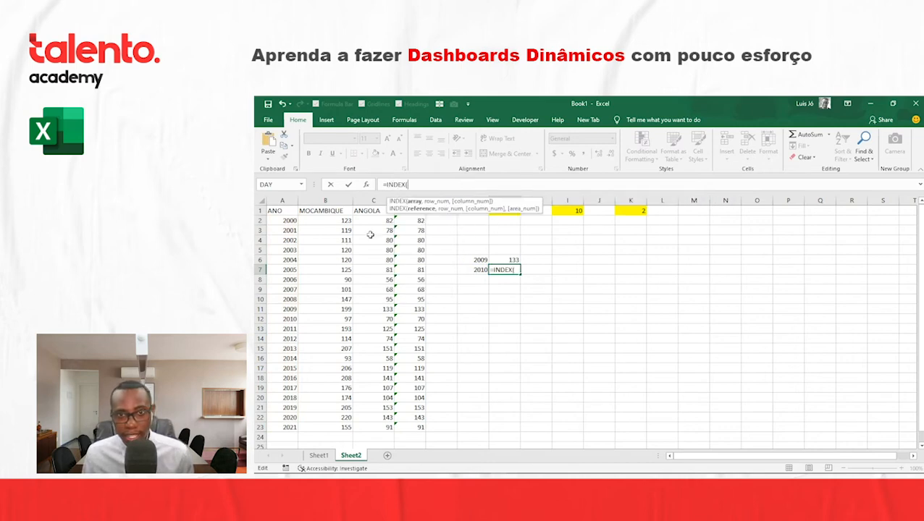
pyautogui.moveTo(410, 220); pyautogui.dragTo(410, 428)
pyautogui.write(',')
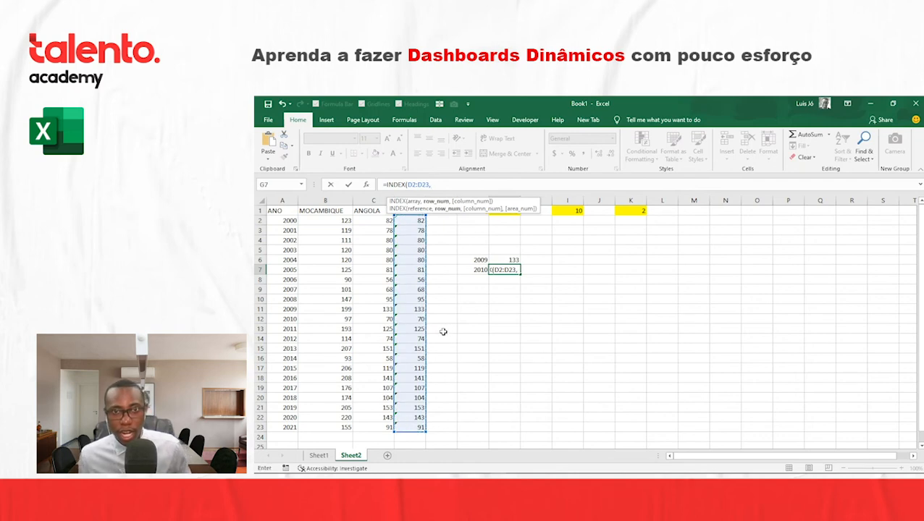
pyautogui.write('MATCH(F7,A2:A23)')
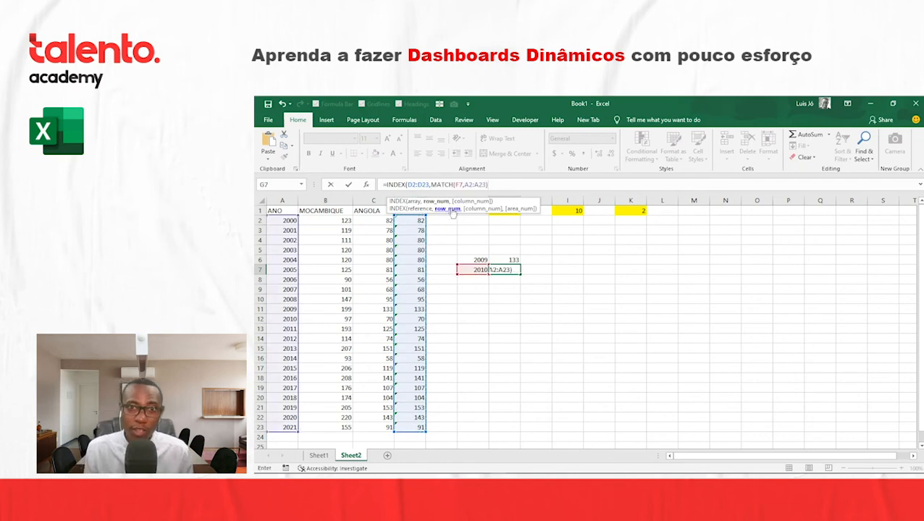
pyautogui.press('Return')
pyautogui.press('Up')
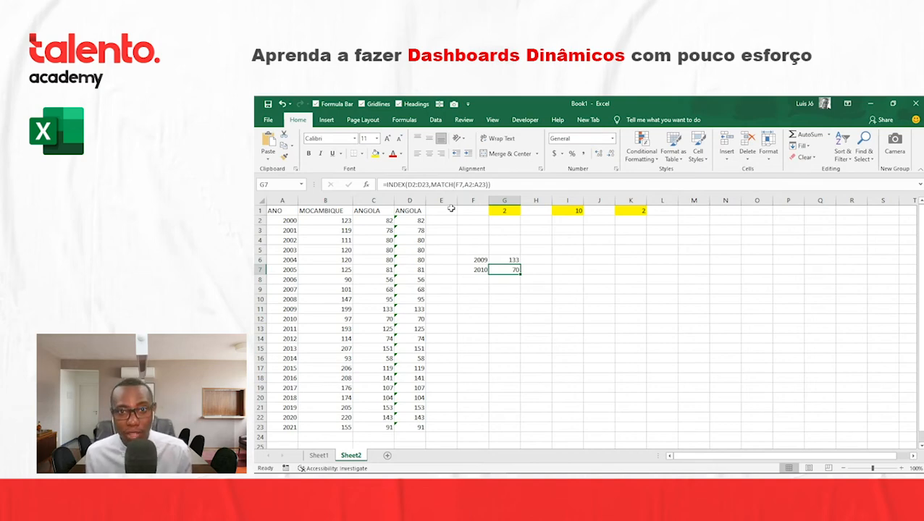
# - Test the second row's year and value by setting K1 to 1 and back to 2
pyautogui.click(477, 269)
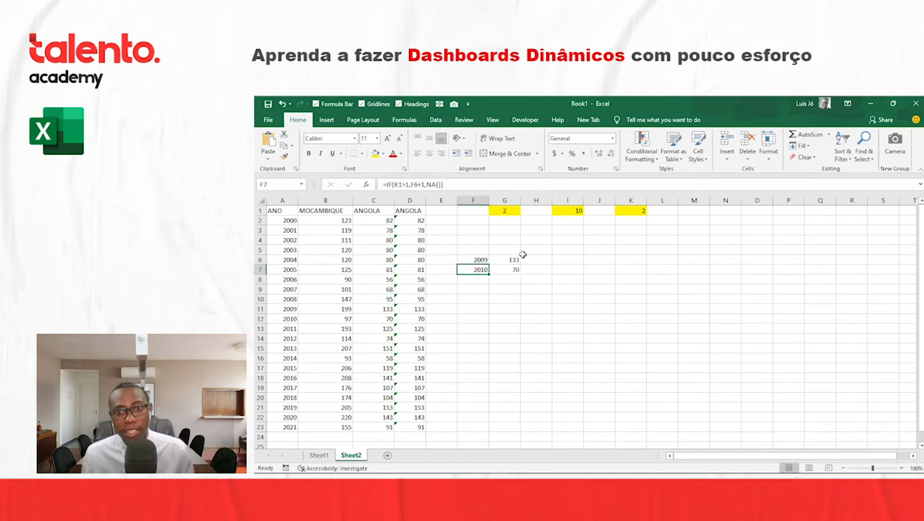
pyautogui.click(627, 211)
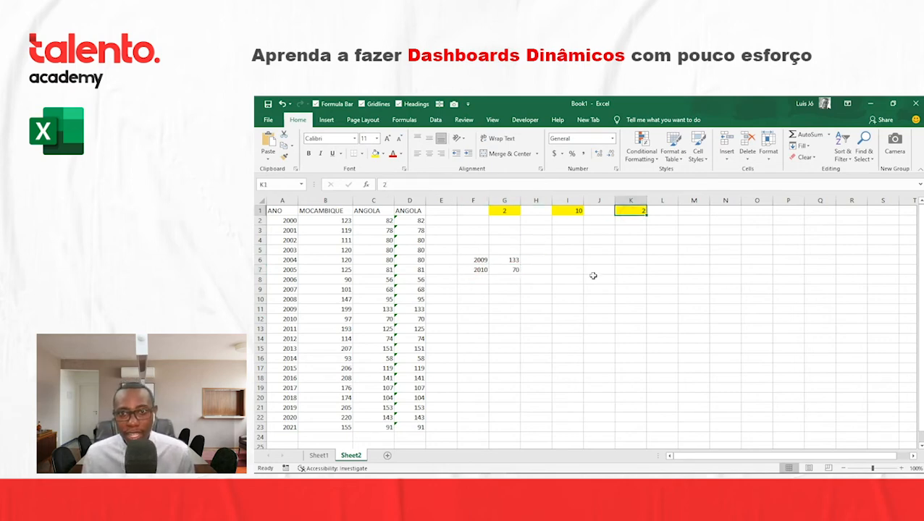
pyautogui.write('1')
pyautogui.press('Return')
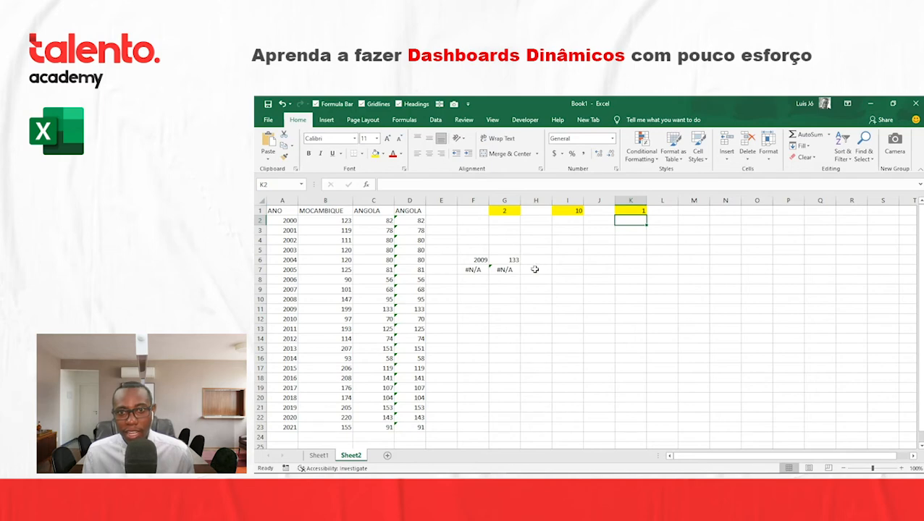
pyautogui.click(629, 210)
pyautogui.write('2')
pyautogui.press('Return')
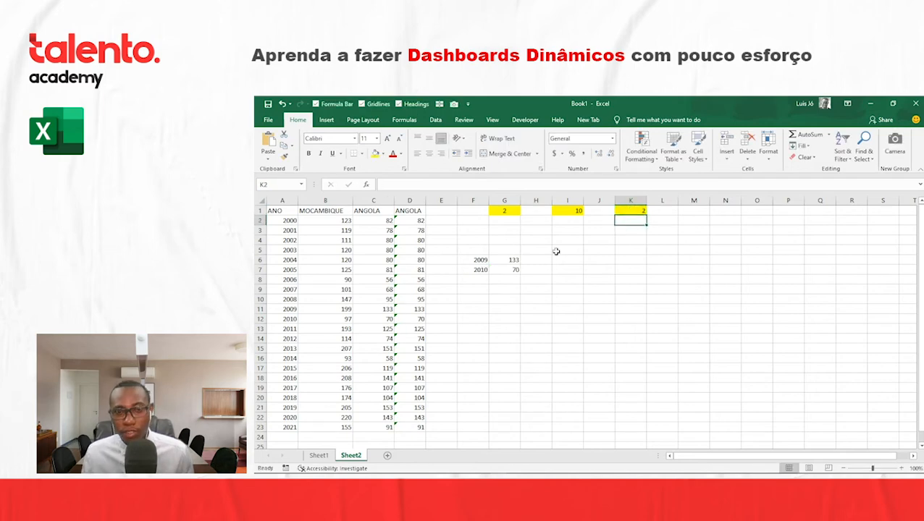
# - Enter =IF(K1>2,F6+2,NA()) in F8 for the third year
pyautogui.click(483, 280)
pyautogui.click(482, 270)
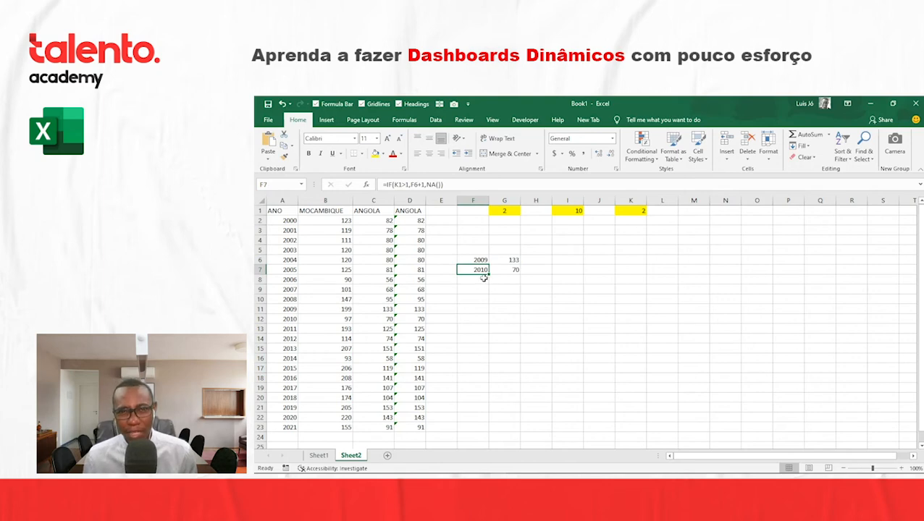
pyautogui.click(484, 279)
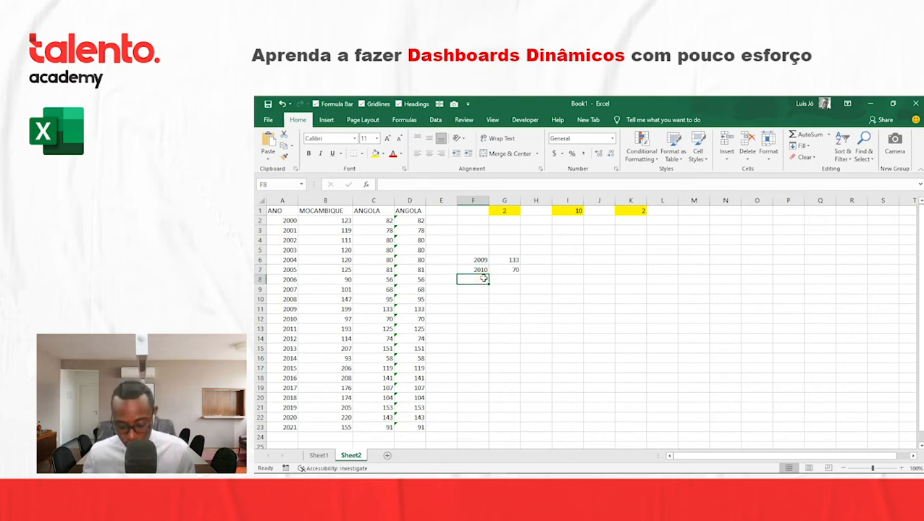
pyautogui.write('=IF(')
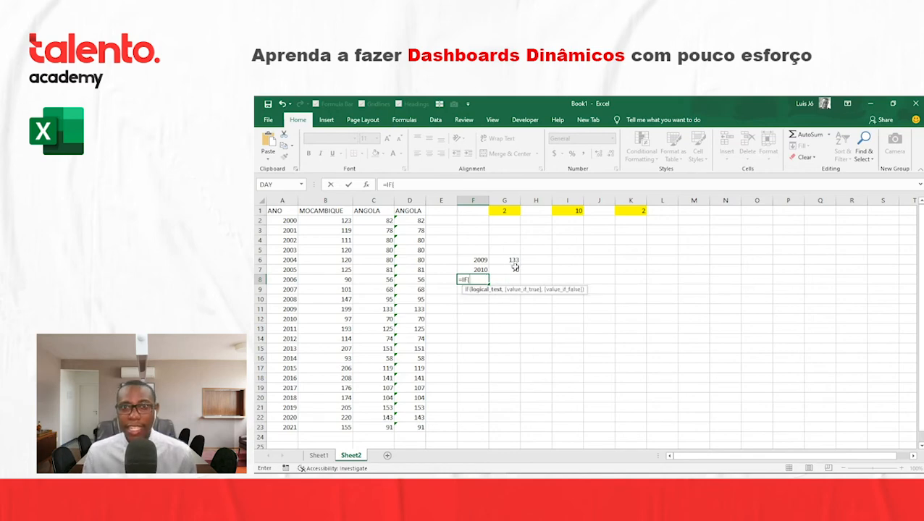
pyautogui.click(622, 210)
pyautogui.write('>2,')
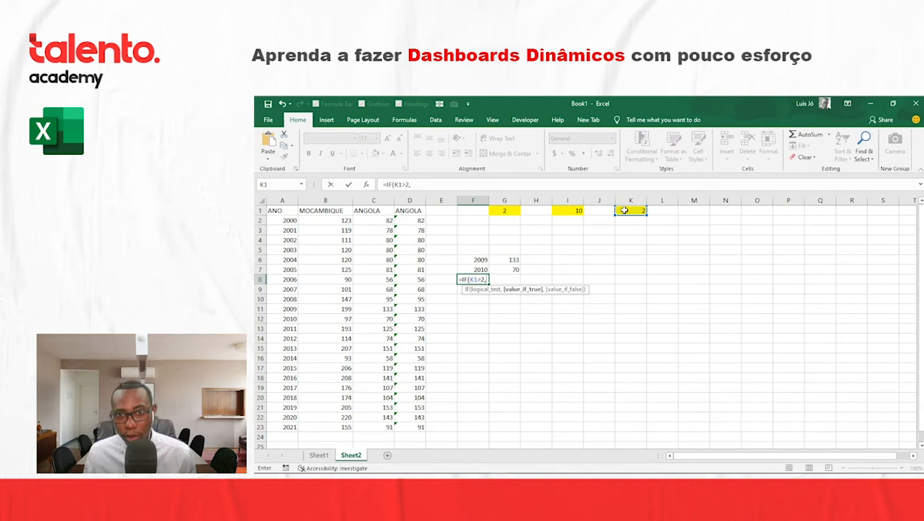
pyautogui.click(480, 260)
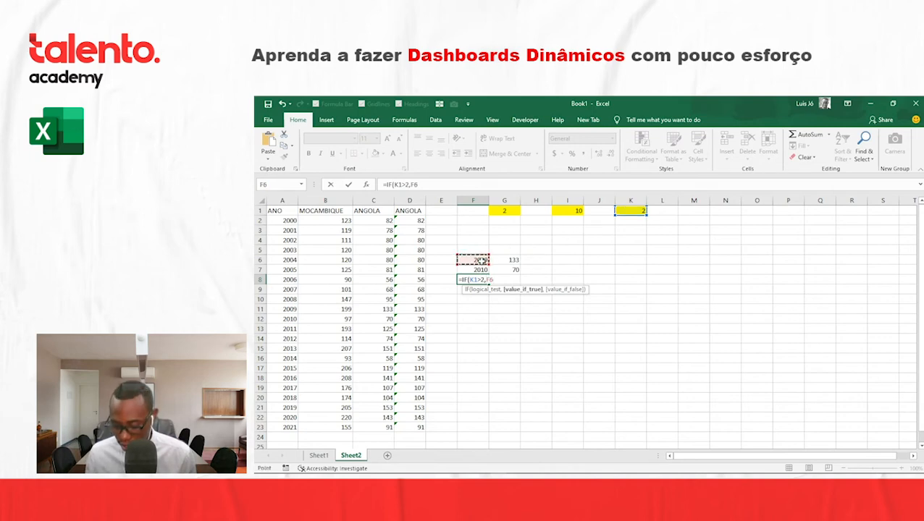
pyautogui.write('+')
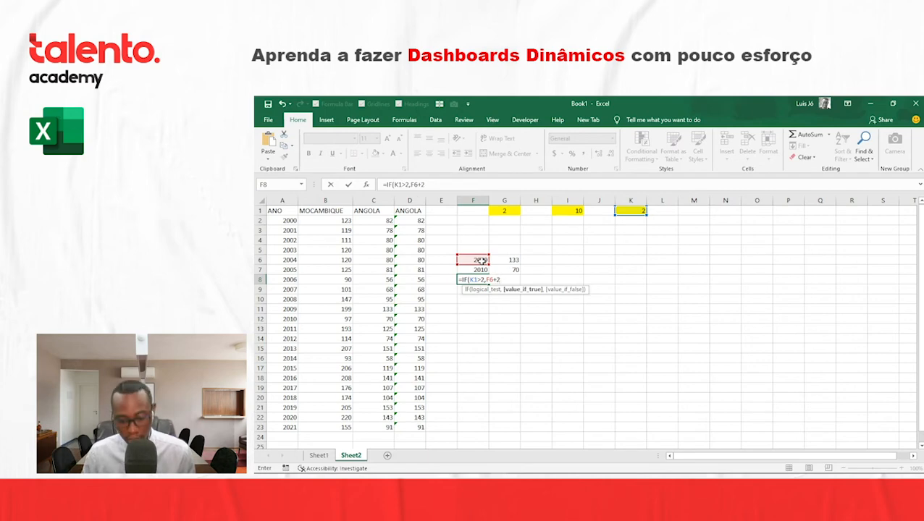
pyautogui.write('2,NA()')
pyautogui.press('Return')
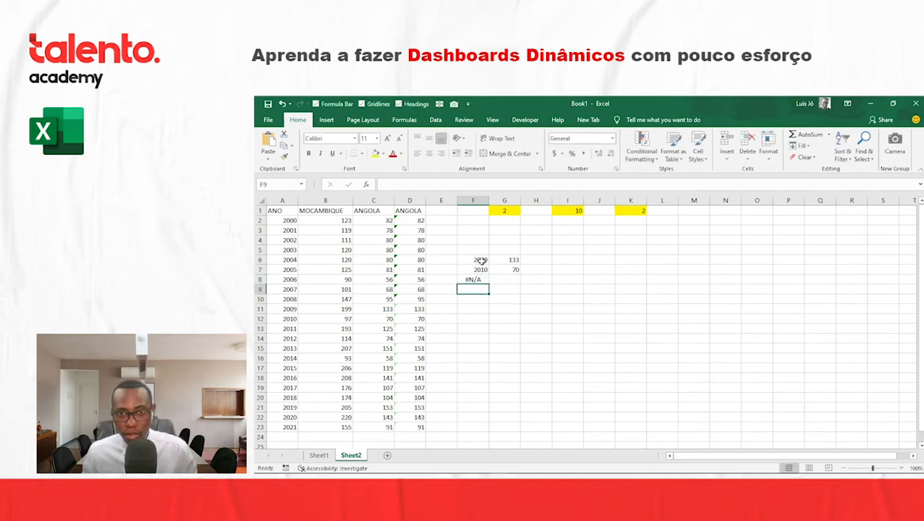
# - Copy the INDEX/MATCH formula from G7 into G8 and make its lookup value refer to F8
pyautogui.click(504, 271)
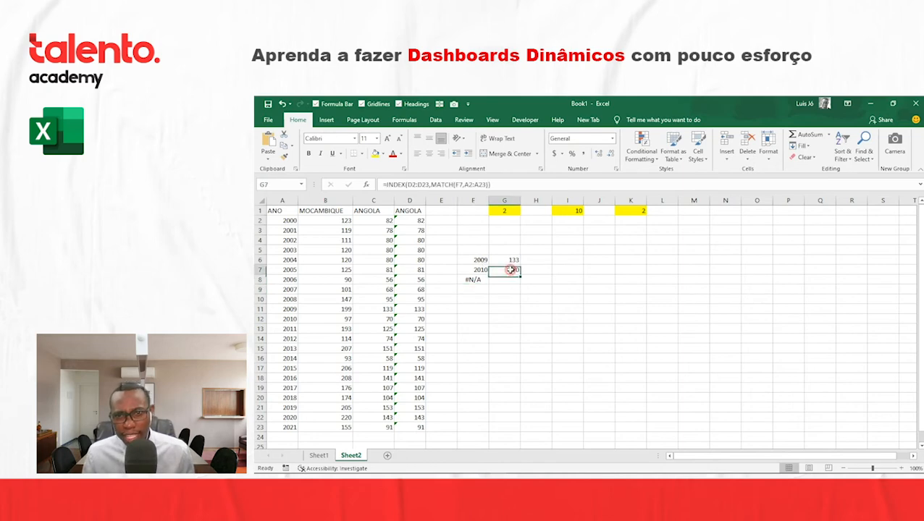
pyautogui.moveTo(509, 184); pyautogui.dragTo(342, 184)
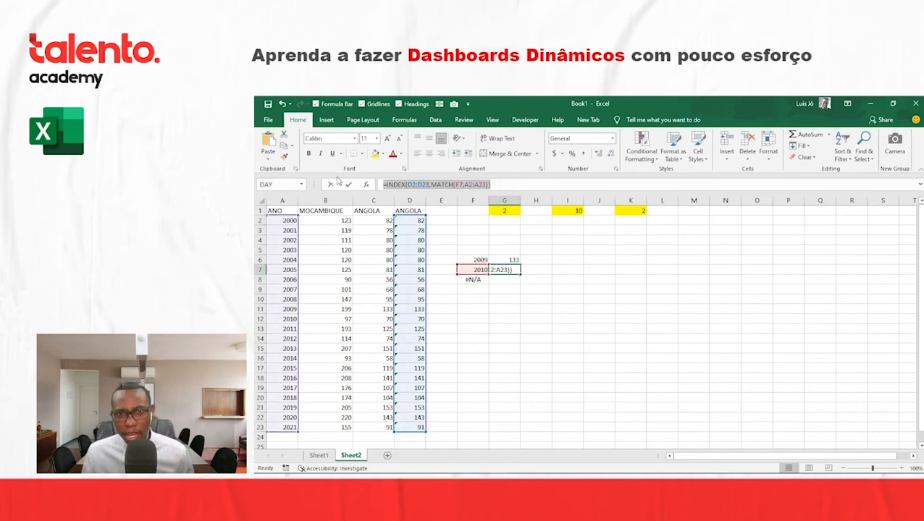
pyautogui.press('Return')
pyautogui.click(428, 184)
pyautogui.hotkey('ctrl', 'v')
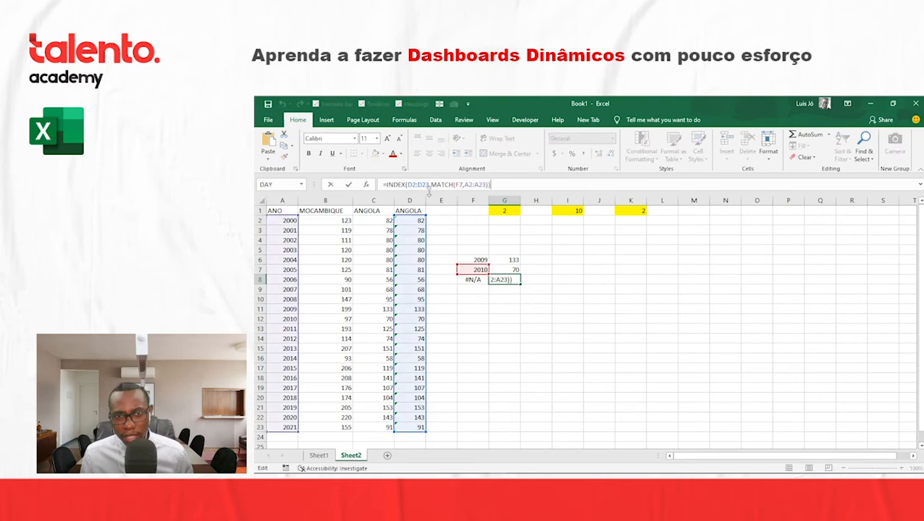
pyautogui.click(472, 280)
pyautogui.press('Return')
pyautogui.click(506, 280)
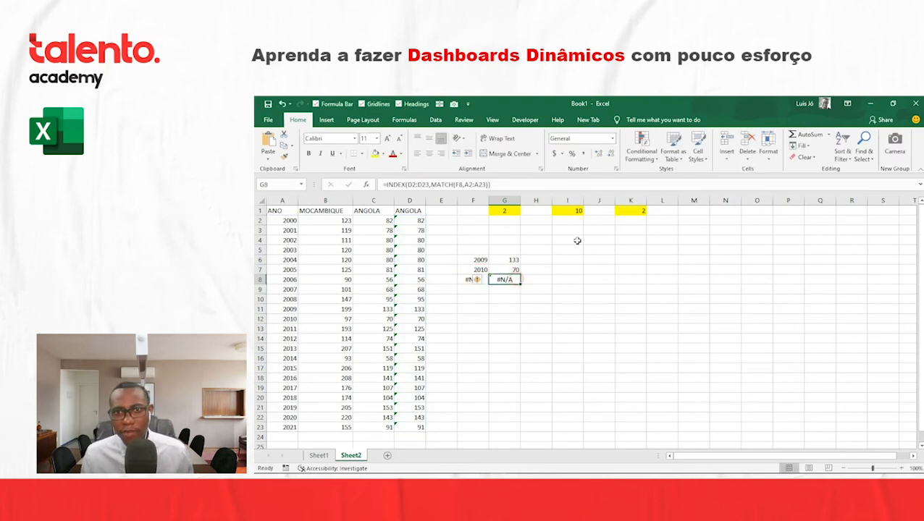
# - Test the third row by setting K1 to 3 and check the formula in F8
pyautogui.click(623, 210)
pyautogui.write('3')
pyautogui.press('Return')
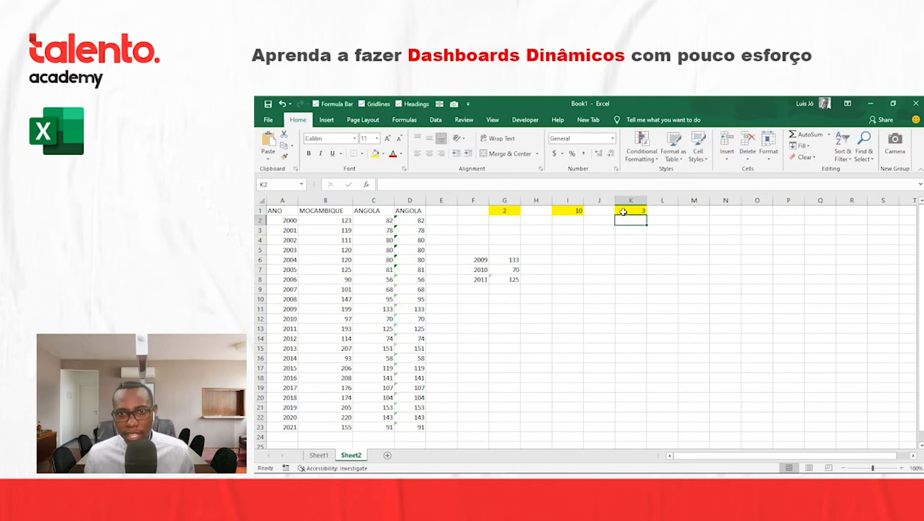
pyautogui.click(477, 280)
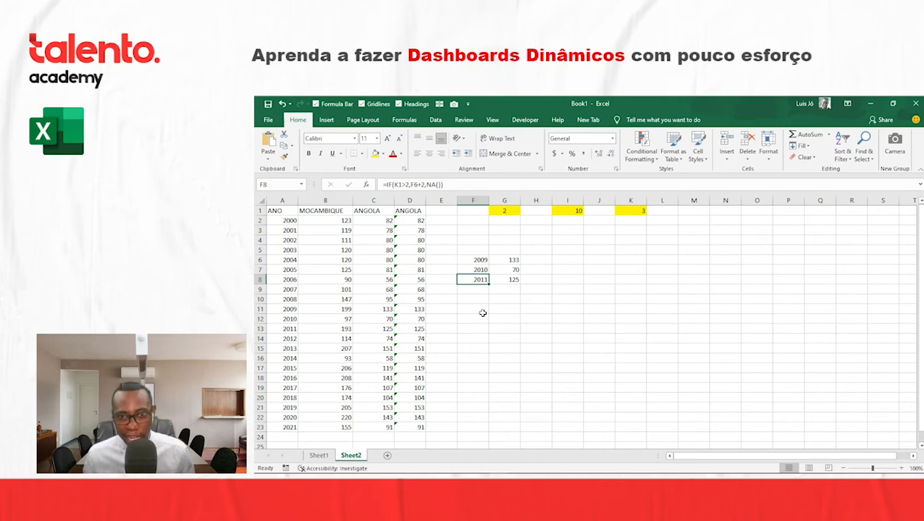
# - Enter =IF(K1>3,F6+3,NA()) in F9 for the fourth year
pyautogui.press('Down')
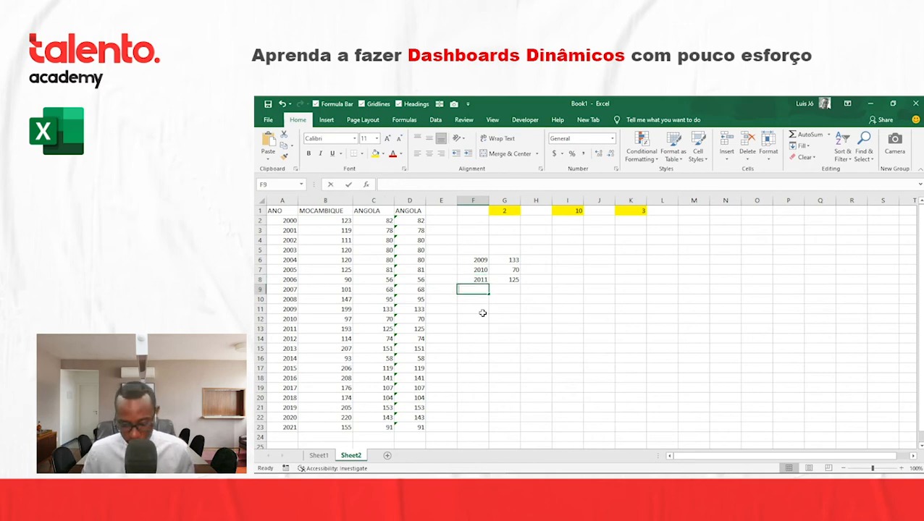
pyautogui.write('=IF(')
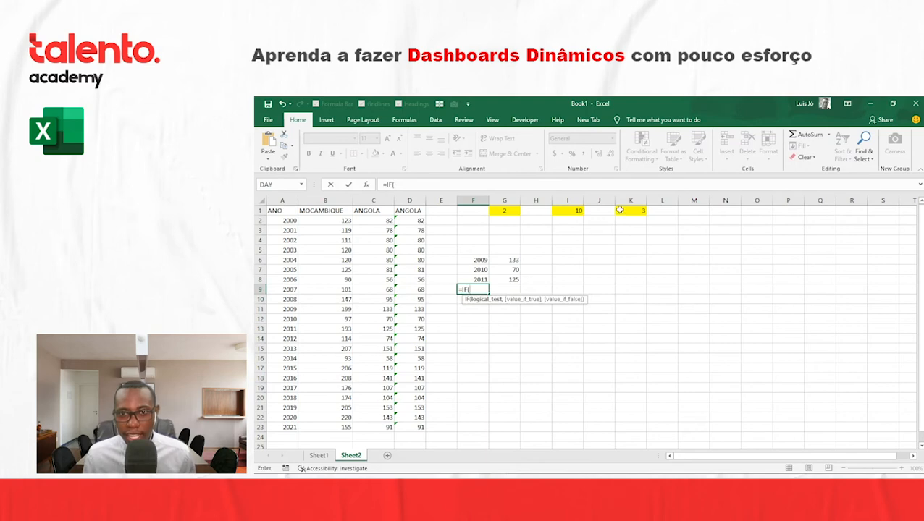
pyautogui.click(636, 210)
pyautogui.write('>3,')
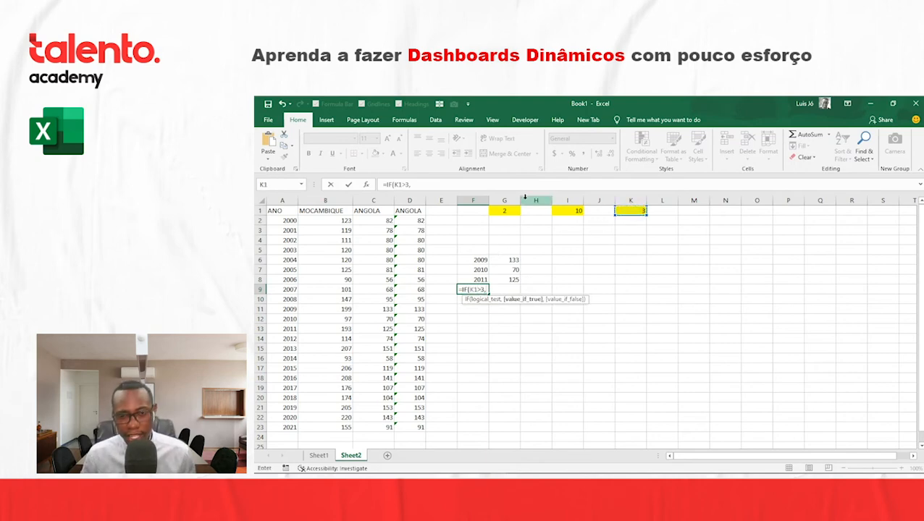
pyautogui.click(476, 261)
pyautogui.write('+')
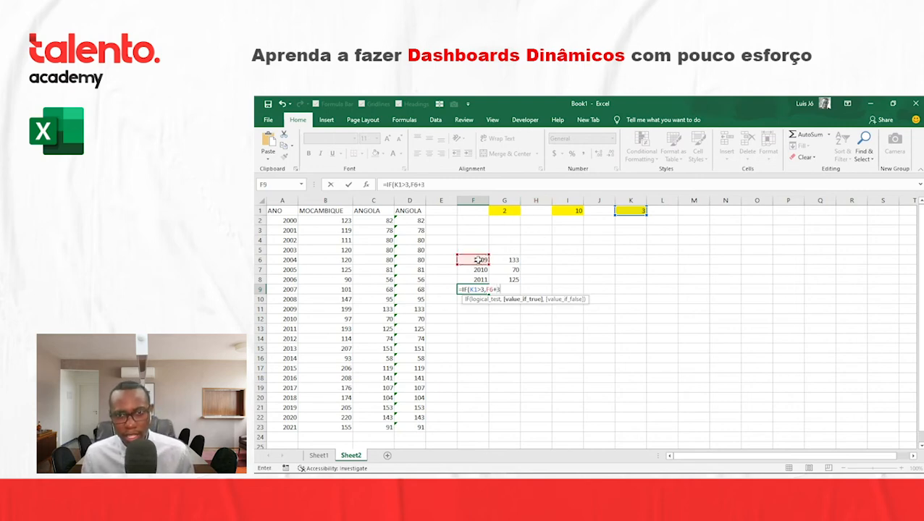
pyautogui.write('3,')
pyautogui.write('NA()')
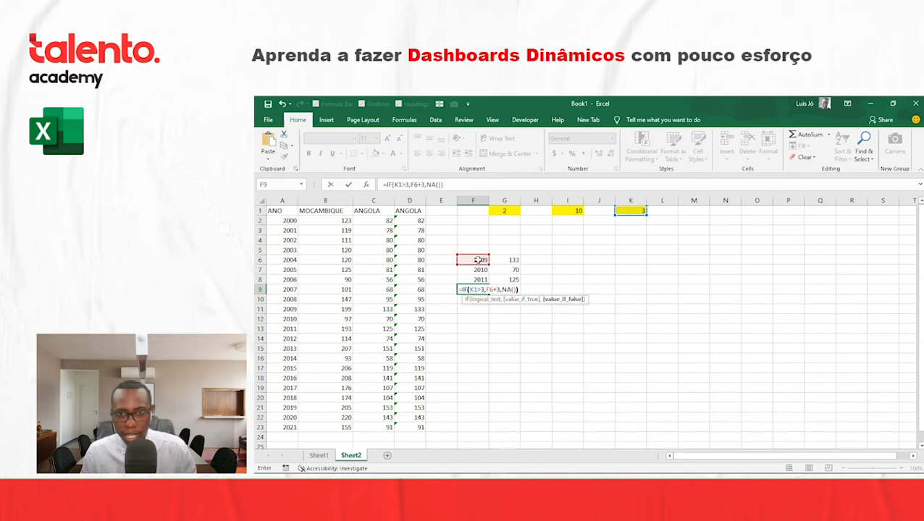
pyautogui.press('Return')
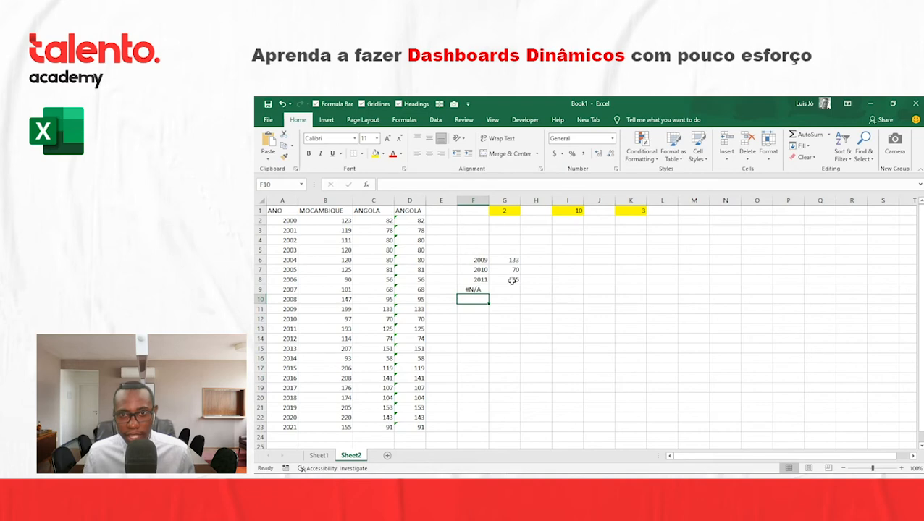
# - Copy the G8 formula to G9 and move its shifted ranges back to D2:D23 and A2:A23
pyautogui.click(512, 279)
pyautogui.hotkey('ctrl', 'c')
pyautogui.press('Down')
pyautogui.press('Return')
pyautogui.press('F2')
pyautogui.moveTo(402, 232); pyautogui.dragTo(403, 220)
pyautogui.moveTo(282, 235); pyautogui.dragTo(283, 222)
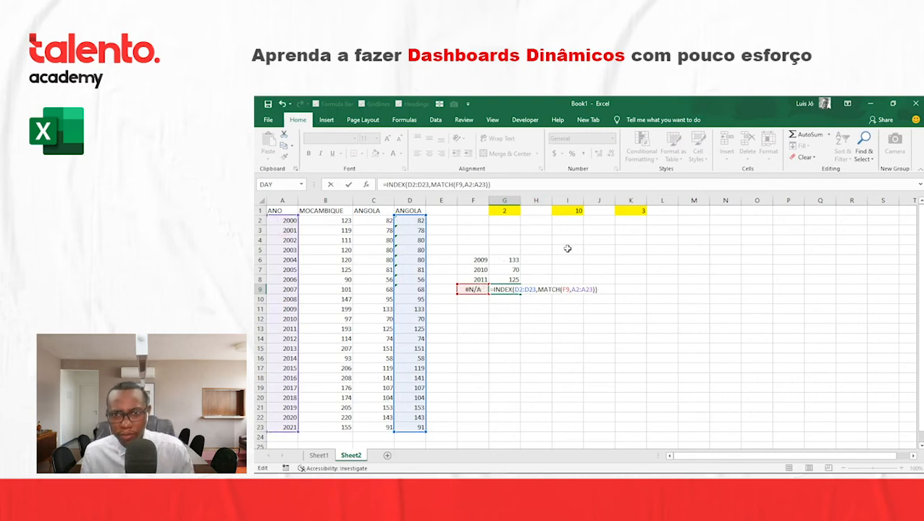
# - Make the ranges in the G9 formula absolute as $D$2:$D$23 and $A$2:$A$23, keeping F9 relative
pyautogui.click(465, 184)
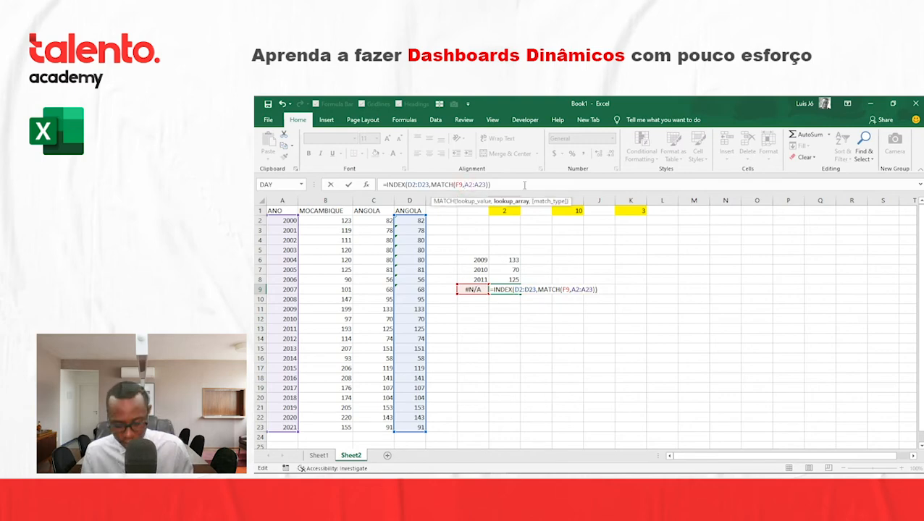
pyautogui.press('F4')
pyautogui.doubleClick(491, 185)
pyautogui.press('F4')
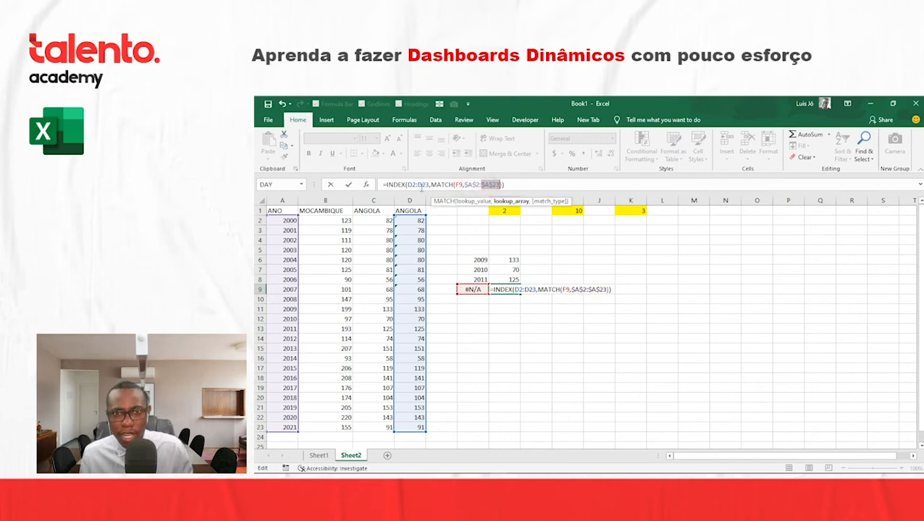
pyautogui.doubleClick(411, 186)
pyautogui.press('F4')
pyautogui.doubleClick(432, 185)
pyautogui.press('F4')
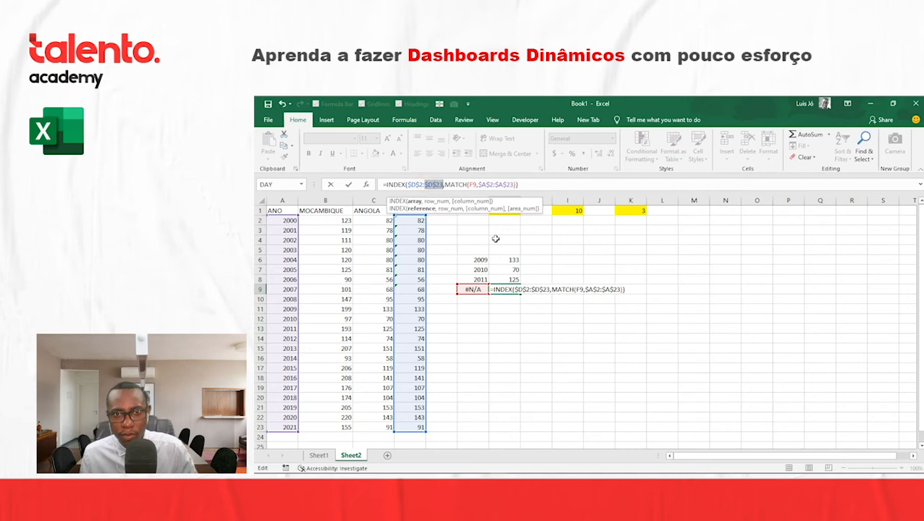
pyautogui.press('Return')
# - Set K1 to 4 to test the fourth row's year and value
pyautogui.click(627, 212)
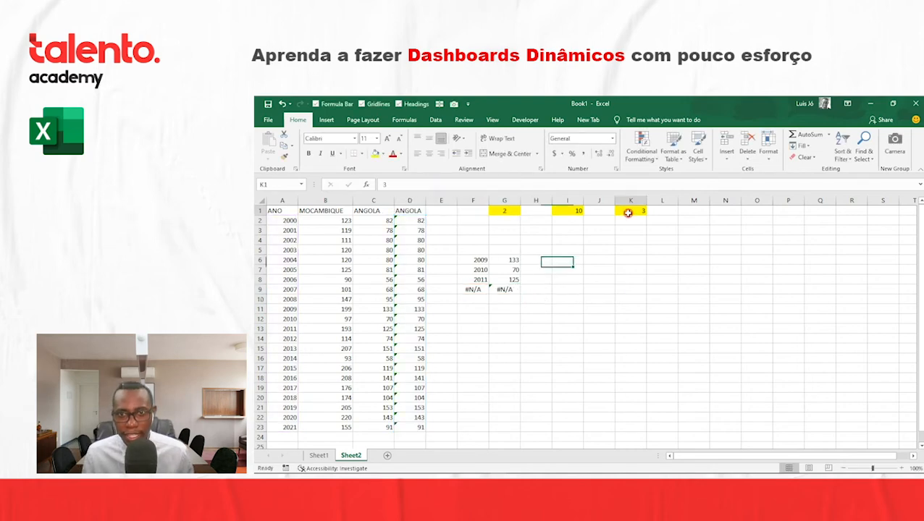
pyautogui.write('4')
pyautogui.press('Return')
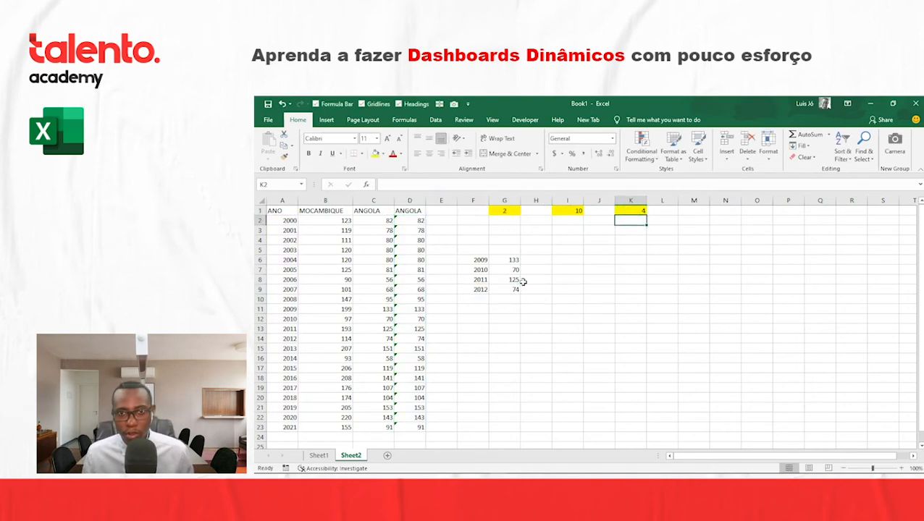
# - Enter =IF(K1>4,F6+4,NA()) in F10 for the fifth year
pyautogui.click(480, 299)
pyautogui.write('=IF(')
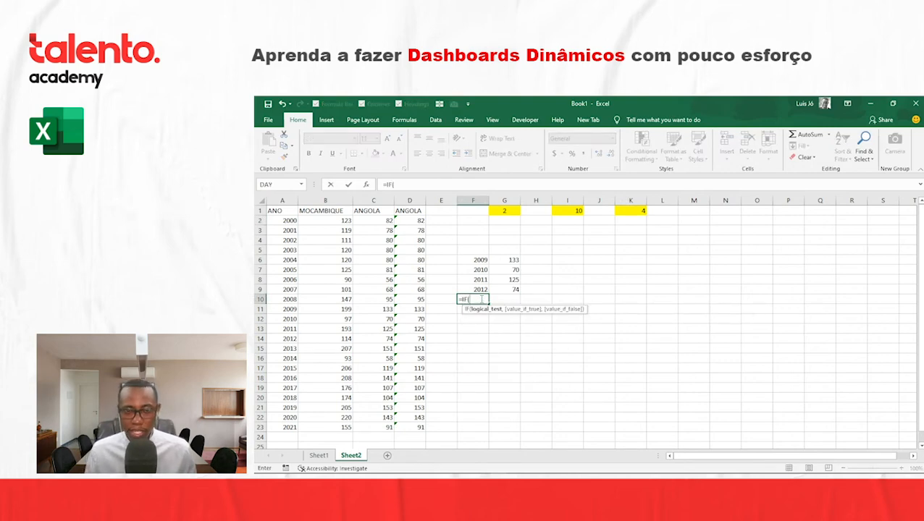
pyautogui.click(623, 212)
pyautogui.write('>4,')
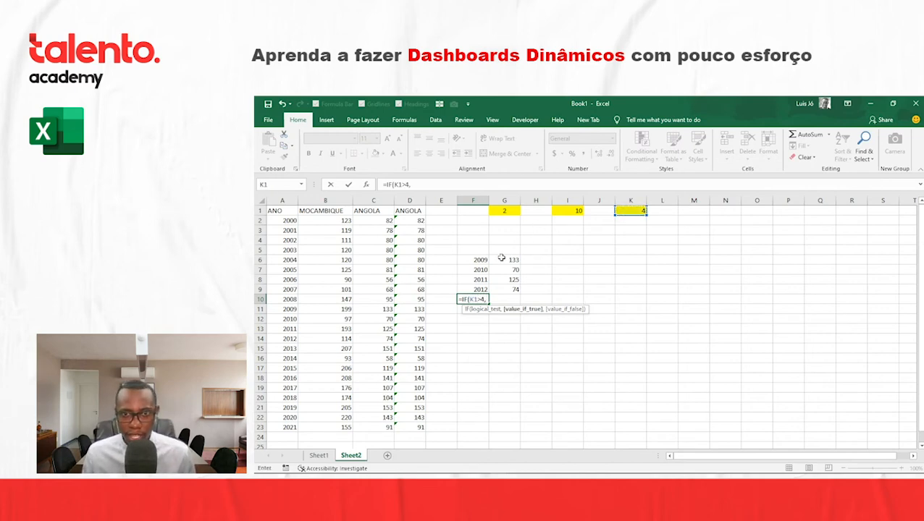
pyautogui.click(482, 259)
pyautogui.write('+4')
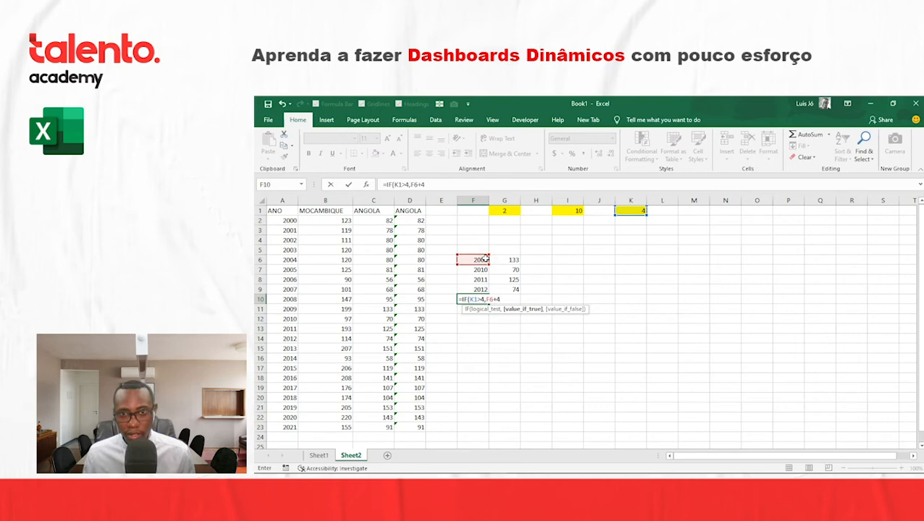
pyautogui.write(',')
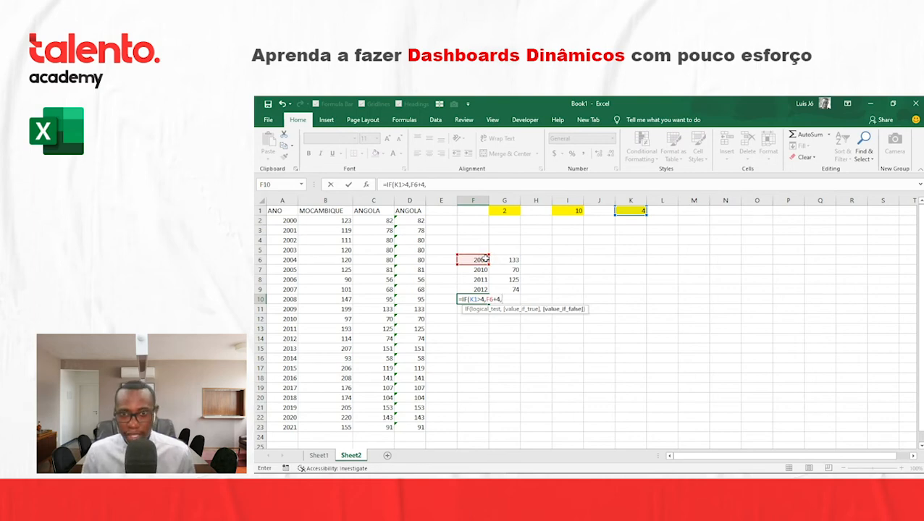
pyautogui.write('NA())')
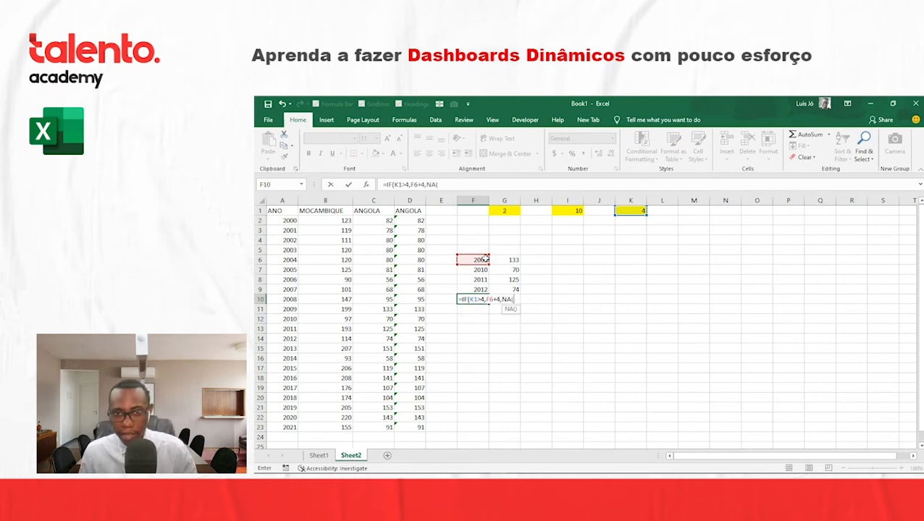
pyautogui.press('Return')
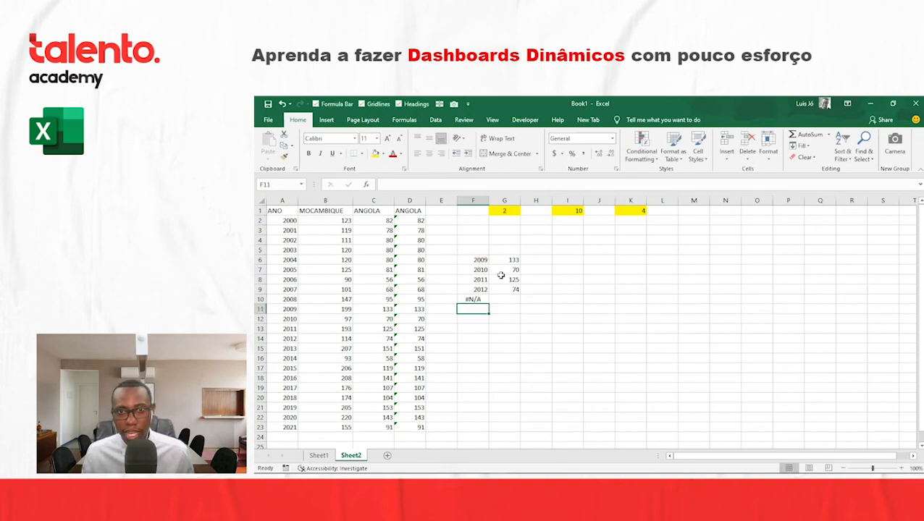
# - Copy the G9 formula to G10 and check the references of the copied formula
pyautogui.click(507, 280)
pyautogui.press('Down')
pyautogui.hotkey('ctrl', 'c')
pyautogui.press('Down')
pyautogui.press('Return')
pyautogui.press('F2')
pyautogui.press('Escape')
# - Set K1 to 5 to test the fifth row's year and value
pyautogui.click(631, 210)
pyautogui.write('5')
pyautogui.press('Return')
# - Test the number-of-years spinner on Sheet1 against the Sheet2 table by lowering K1 to 3 and restoring it to 5
pyautogui.hotkey('ctrl', 'pageup')
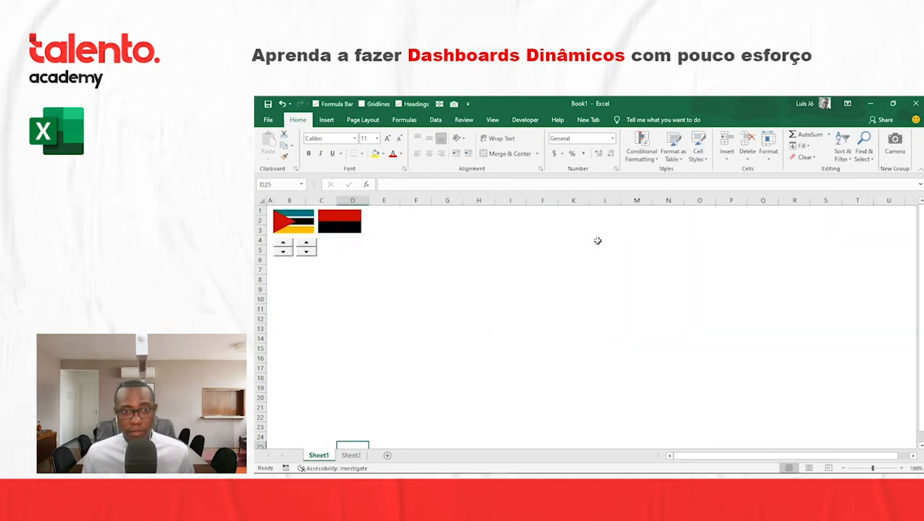
pyautogui.click(307, 252)
pyautogui.click(308, 252)
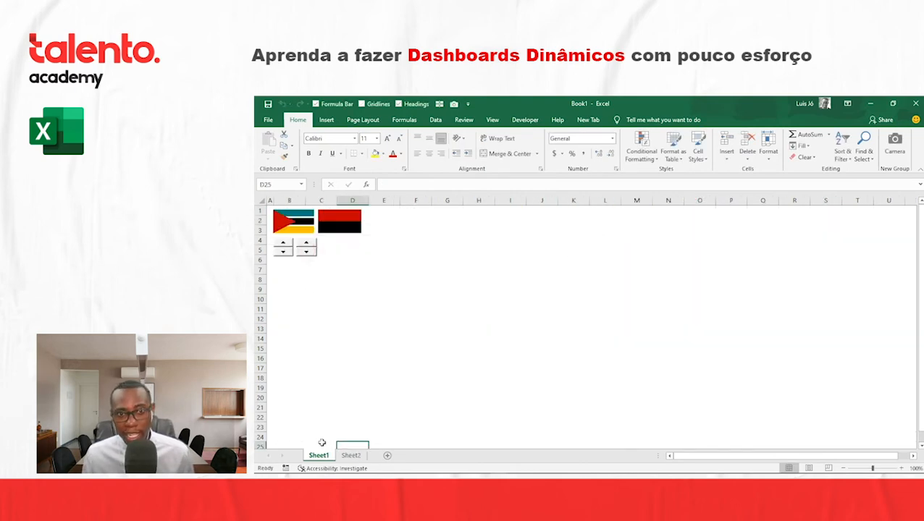
pyautogui.click(351, 455)
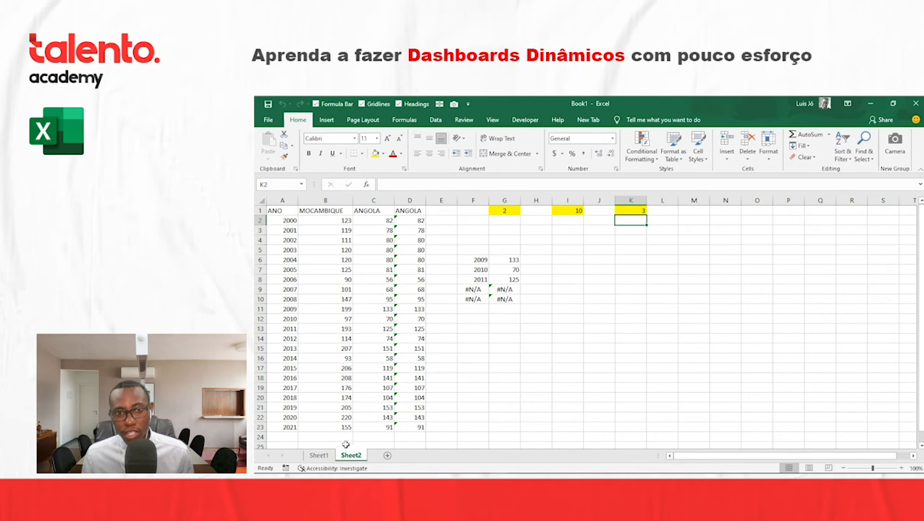
pyautogui.click(318, 456)
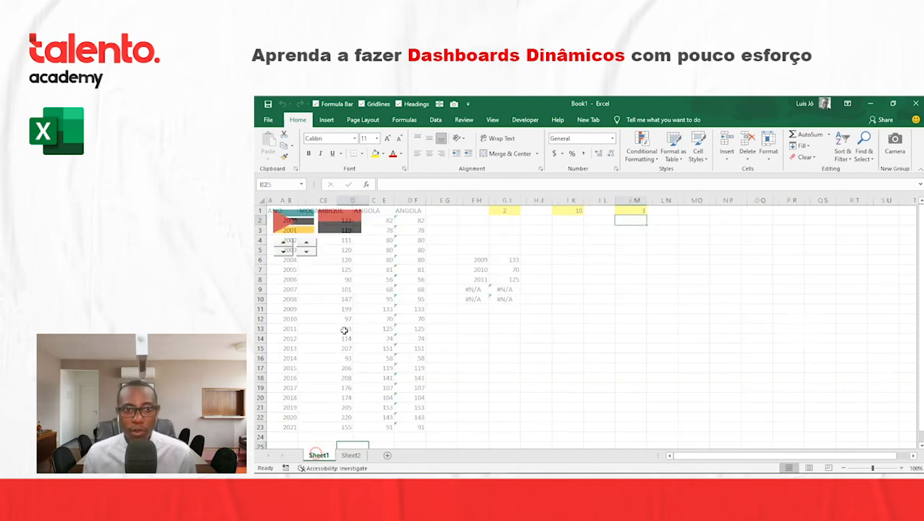
pyautogui.click(351, 455)
pyautogui.click(481, 262)
pyautogui.moveTo(483, 264); pyautogui.dragTo(511, 299)
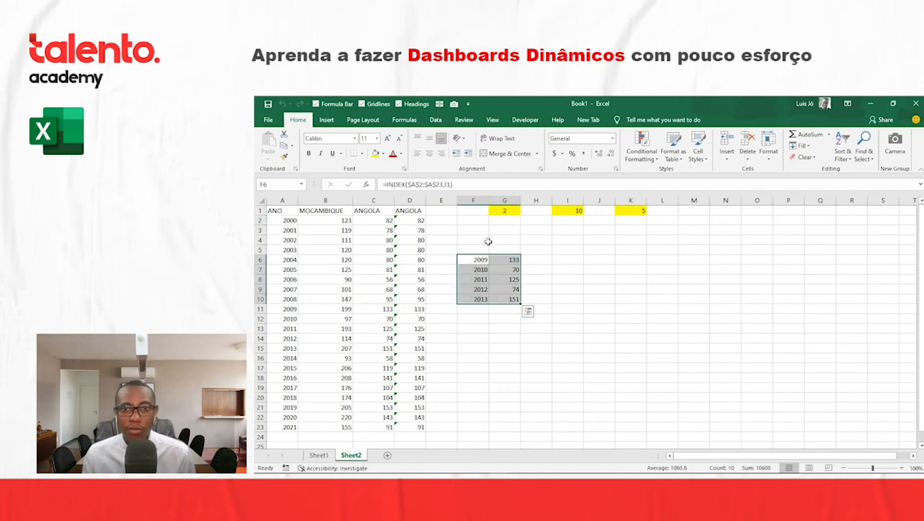
pyautogui.click(326, 119)
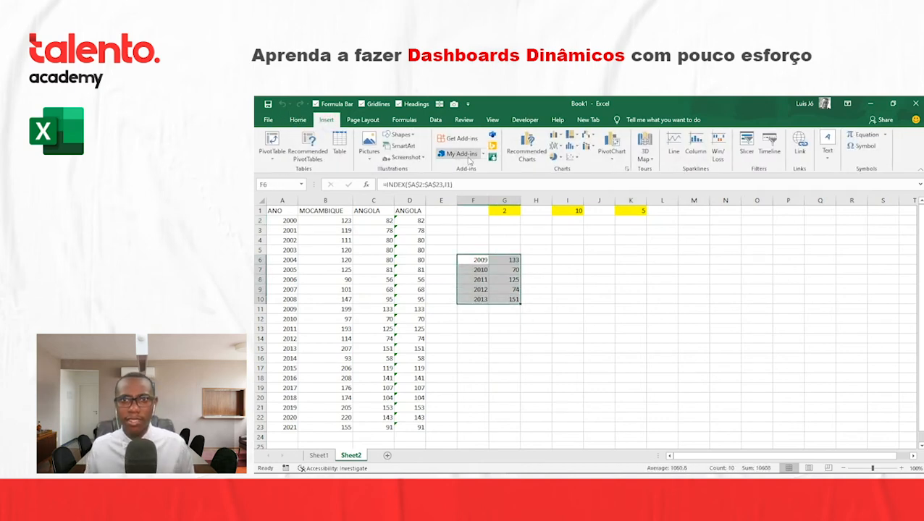
pyautogui.click(555, 135)
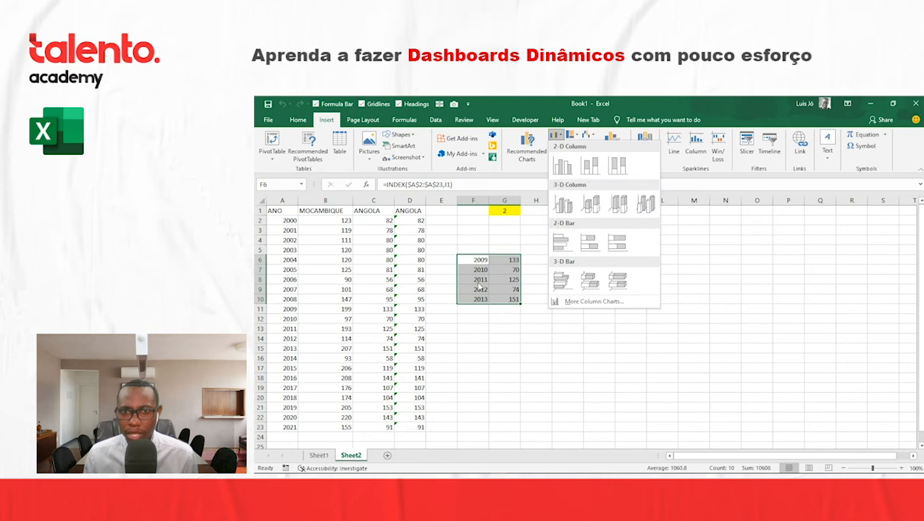
pyautogui.press('Escape')
# - Move the year and value table from F6:G10 to G7:H11 and select the freed cell F7
pyautogui.moveTo(480, 262); pyautogui.dragTo(528, 313)
pyautogui.click(531, 277)
pyautogui.click(472, 270)
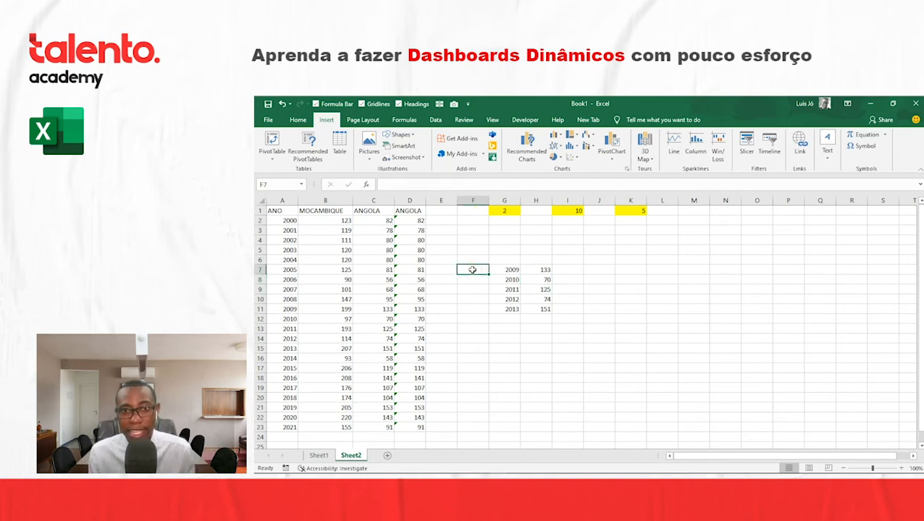
pyautogui.write('=')
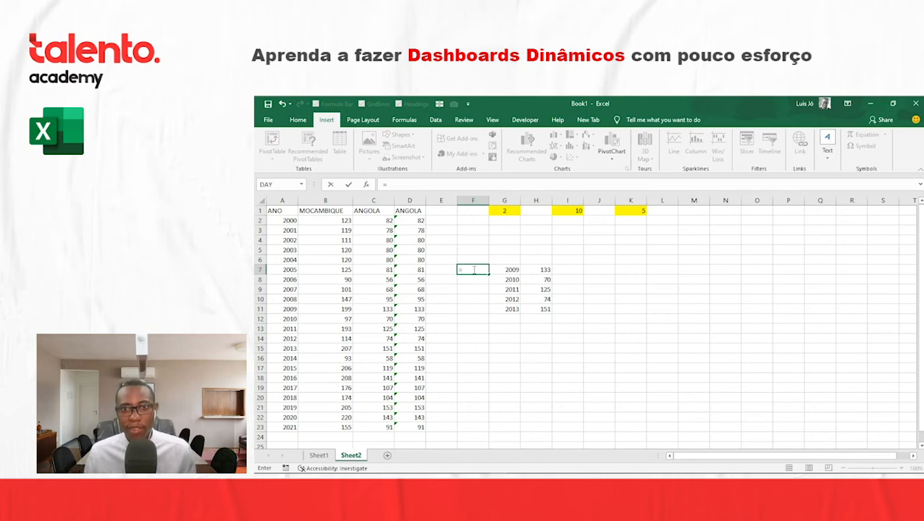
pyautogui.click(509, 270)
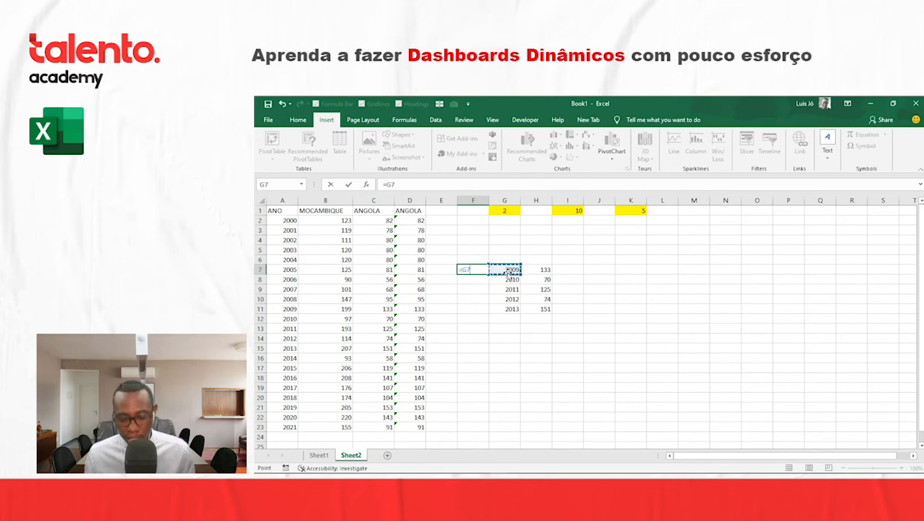
pyautogui.write('&')
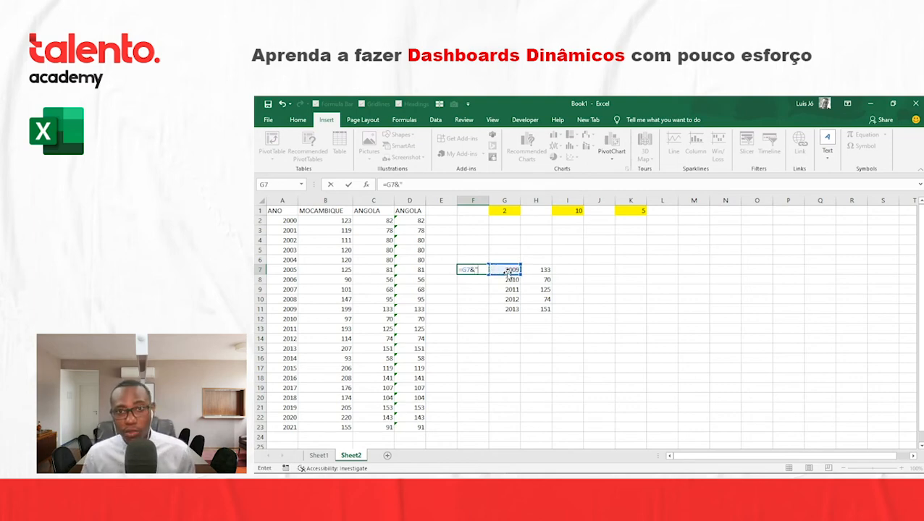
pyautogui.click(402, 184)
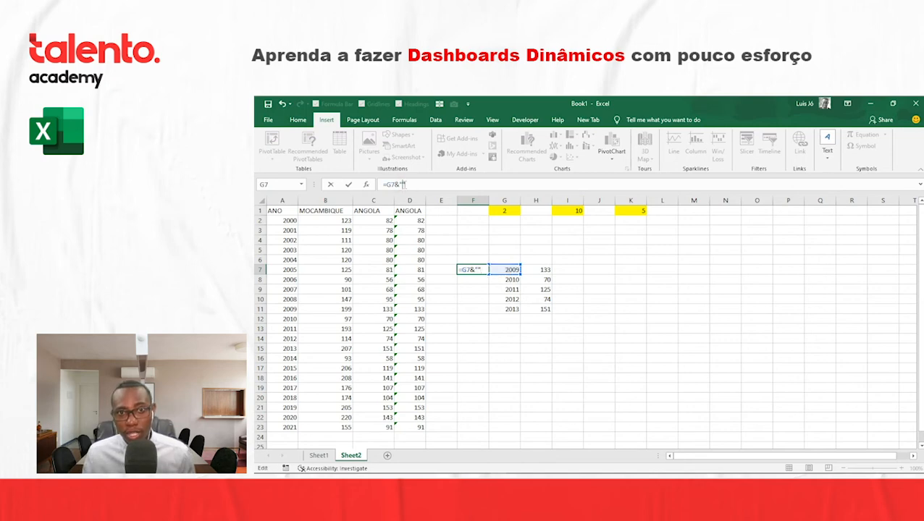
pyautogui.press('Escape')
# - Enter ="Ano "&G7 in F7 and fill the formula down to F11 as text labels for the years
pyautogui.write('="Ano "&')
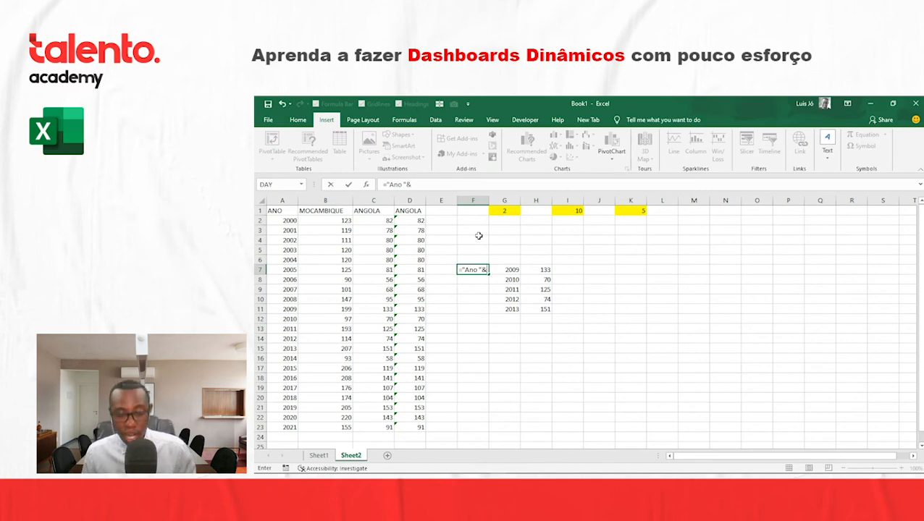
pyautogui.click(505, 269)
pyautogui.press('Return')
pyautogui.click(481, 270)
pyautogui.moveTo(489, 275); pyautogui.dragTo(489, 313)
pyautogui.click(623, 268)
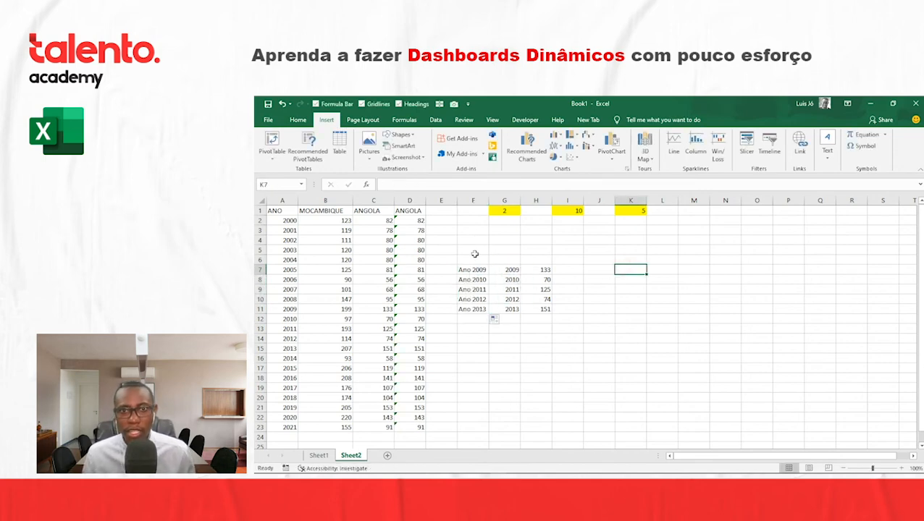
# - Insert a 2-D clustered column chart from the labels in F7:F11 and the values in H7:H11
pyautogui.moveTo(474, 269); pyautogui.dragTo(478, 310)
pyautogui.moveTo(547, 270); pyautogui.dragTo(547, 309)
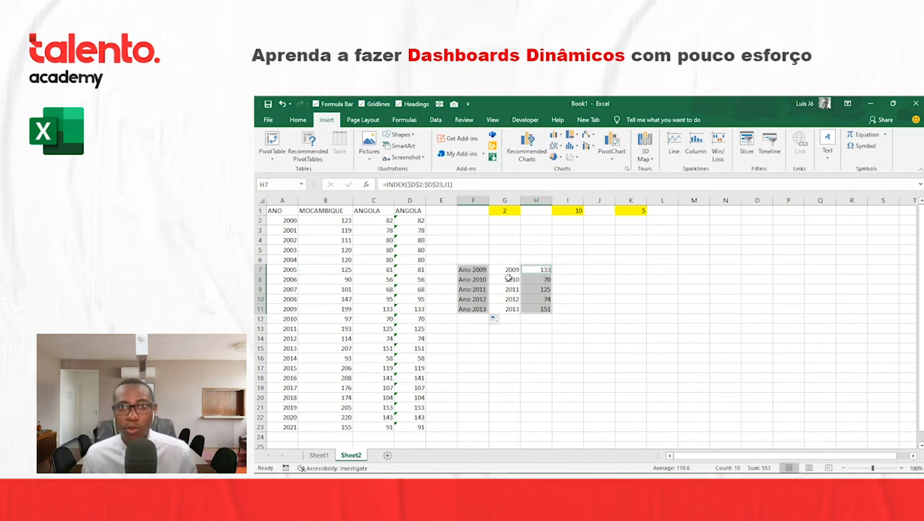
pyautogui.click(555, 135)
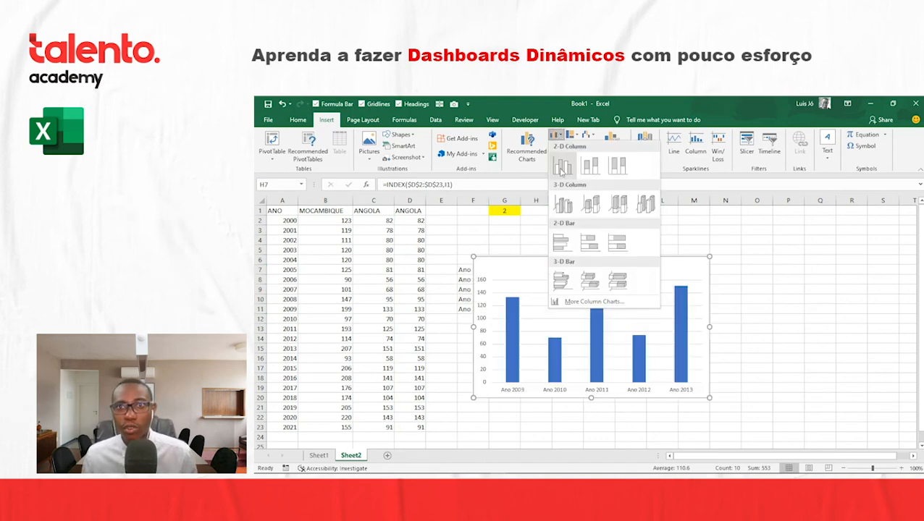
pyautogui.click(561, 168)
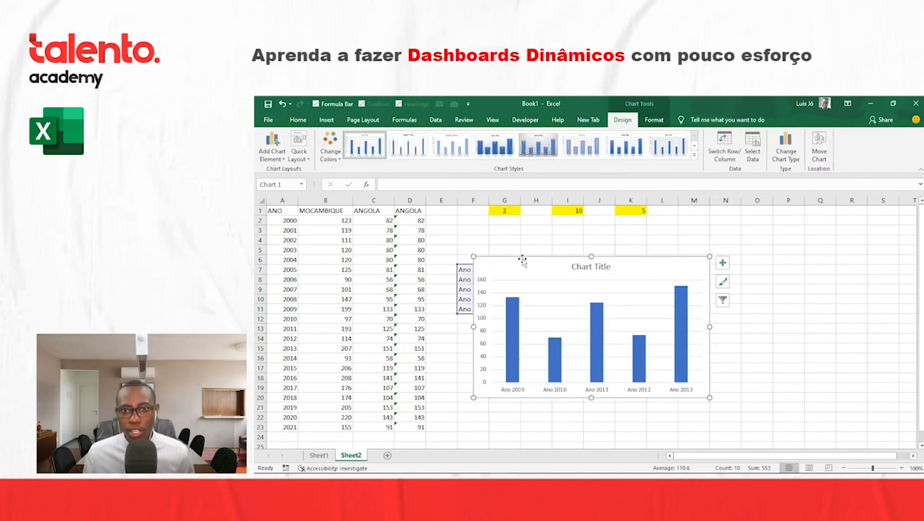
# - Cut the column chart from Sheet2, paste it on Sheet1 and place it below the flags, beside the spinners
pyautogui.press('Delete')
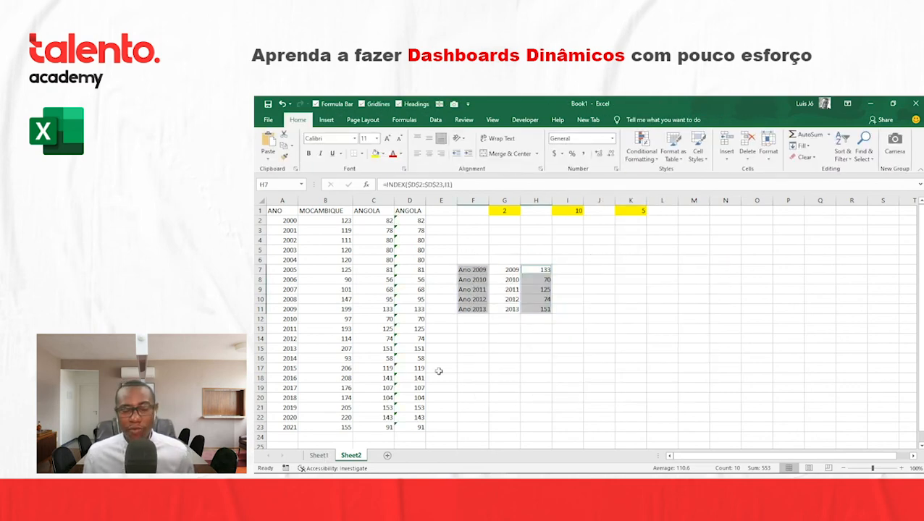
pyautogui.click(501, 247)
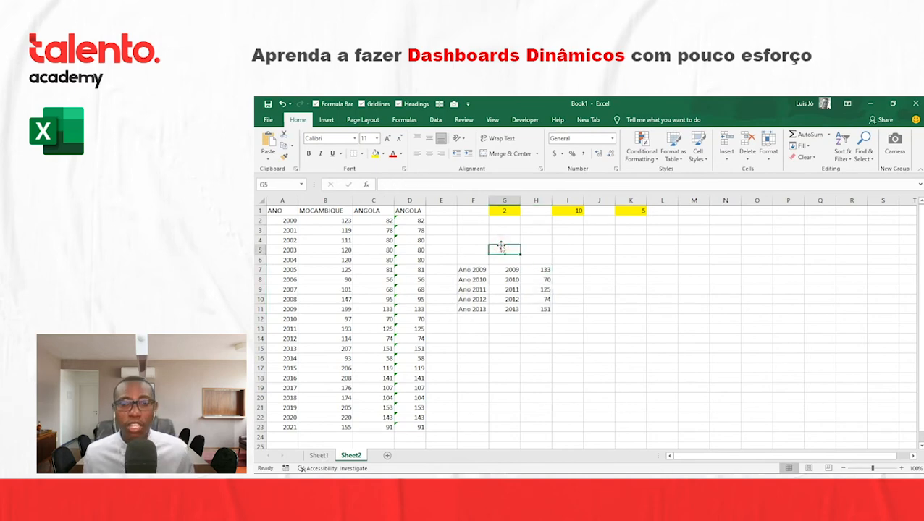
pyautogui.click(319, 455)
pyautogui.hotkey('ctrl', 'v')
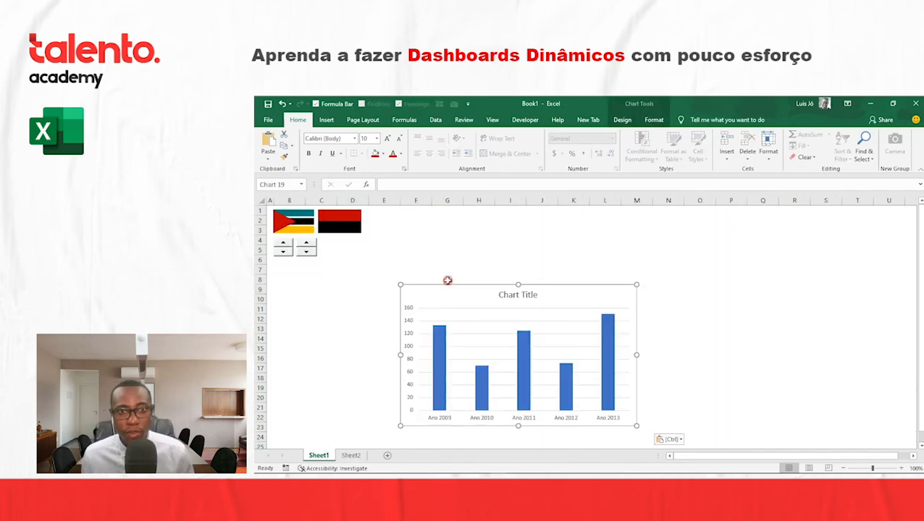
pyautogui.moveTo(439, 289)
pyautogui.mouseDown()
pyautogui.moveTo(365, 256)
pyautogui.moveTo(365, 242)
pyautogui.mouseUp()
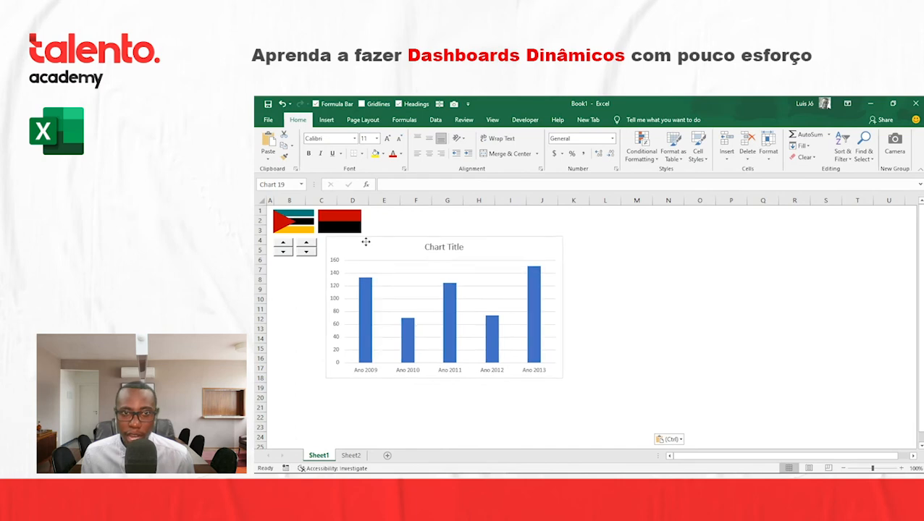
# - Try to move both spinners together to the space above the chart
pyautogui.keyDown('ctrl'); pyautogui.click(289, 248); pyautogui.keyUp('ctrl')
pyautogui.keyDown('ctrl'); pyautogui.rightClick(306, 241); pyautogui.keyUp('ctrl')
pyautogui.click(300, 244)
pyautogui.moveTo(304, 245); pyautogui.dragTo(438, 218)
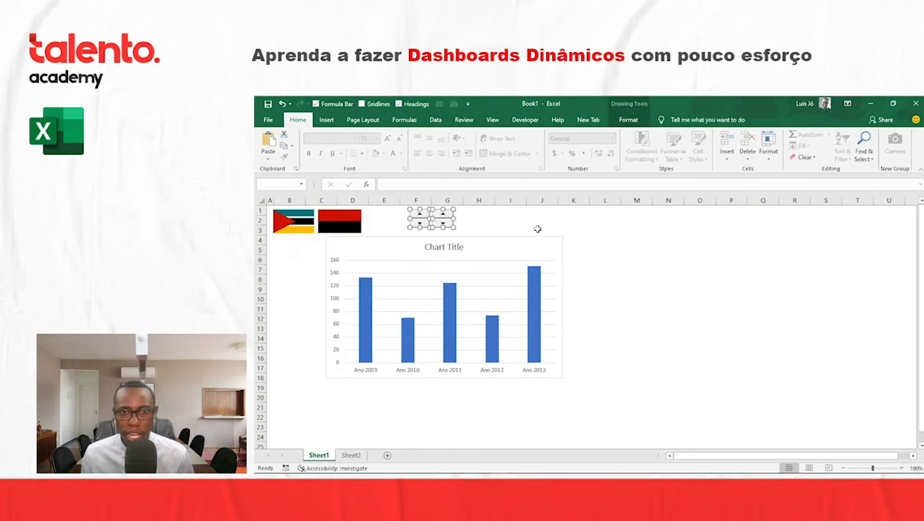
pyautogui.hotkey('ctrl', 'z')
pyautogui.click(561, 220)
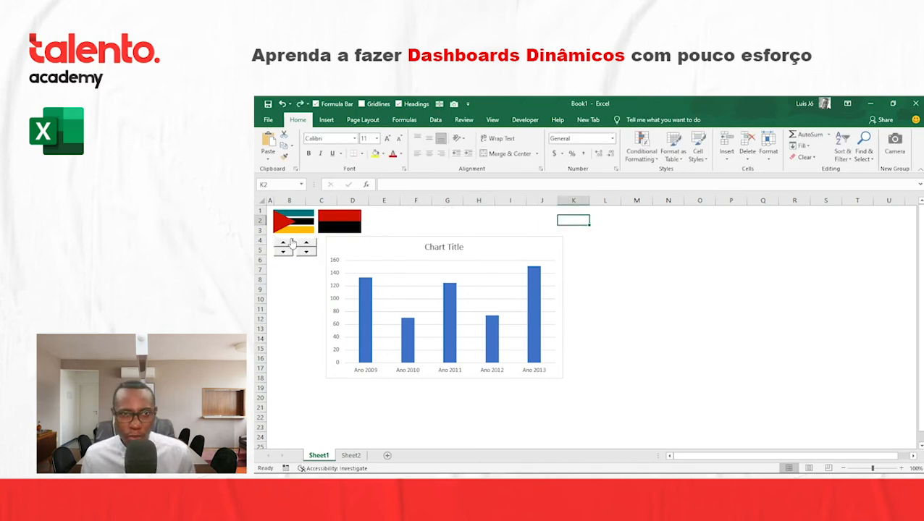
# - Select both spinners together with the two flag option buttons and move the group over the upper part of the chart
pyautogui.rightClick(287, 248)
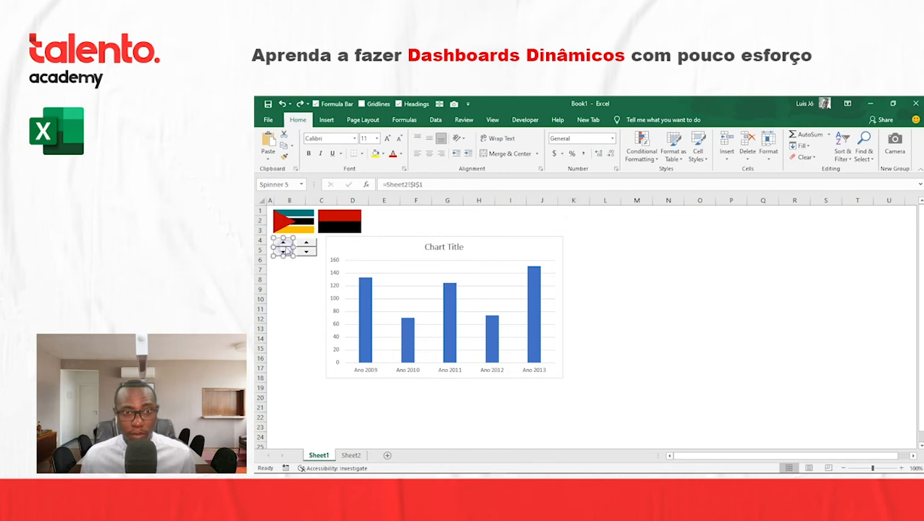
pyautogui.press('Escape')
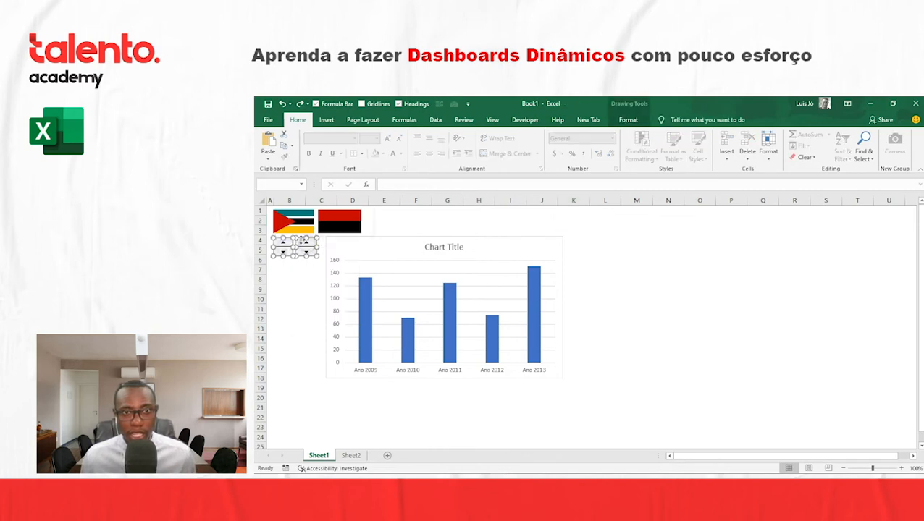
pyautogui.rightClick(349, 221)
pyautogui.keyDown('ctrl'); pyautogui.rightClick(349, 222); pyautogui.keyUp('ctrl')
pyautogui.click(444, 220)
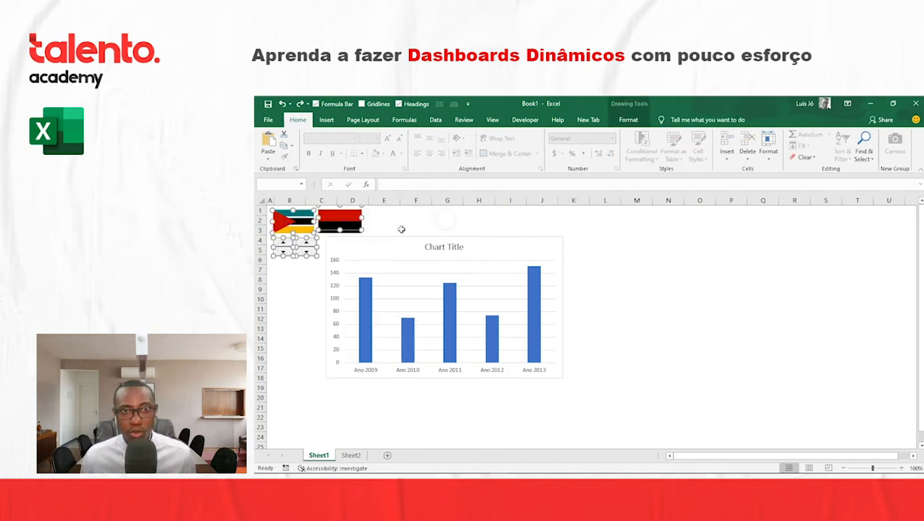
pyautogui.moveTo(352, 231); pyautogui.dragTo(543, 231)
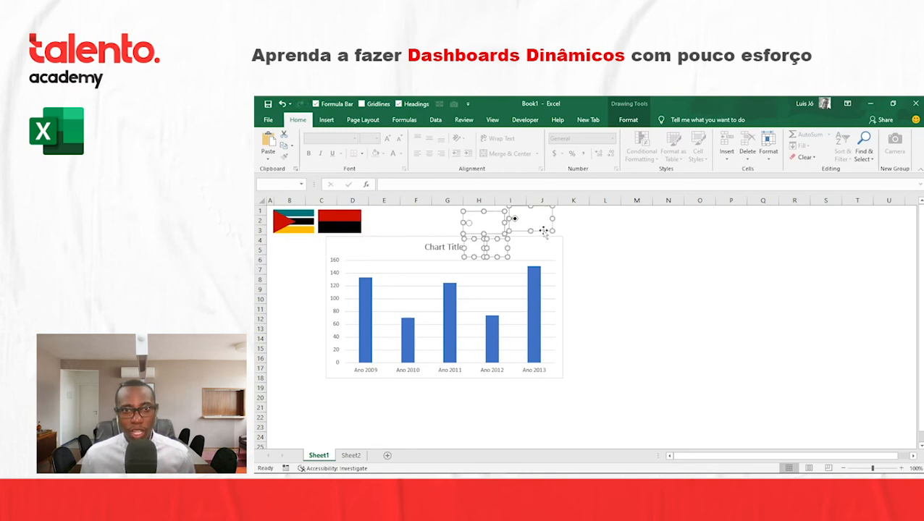